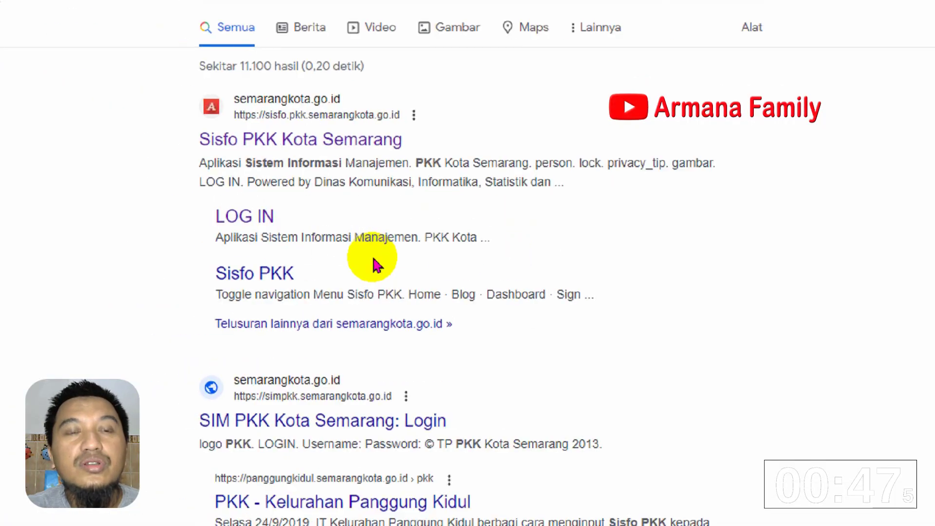
pyautogui.scroll(-4, 580, 438)
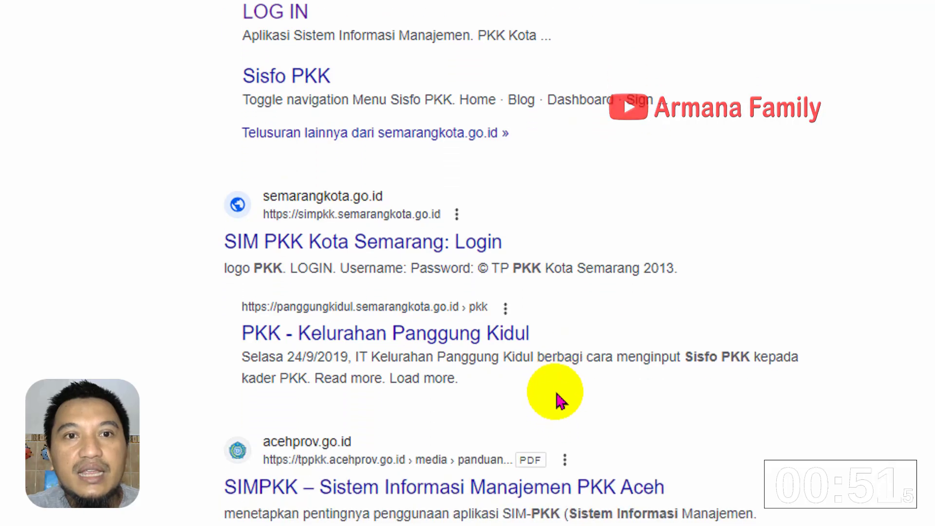
pyautogui.scroll(3, 574, 140)
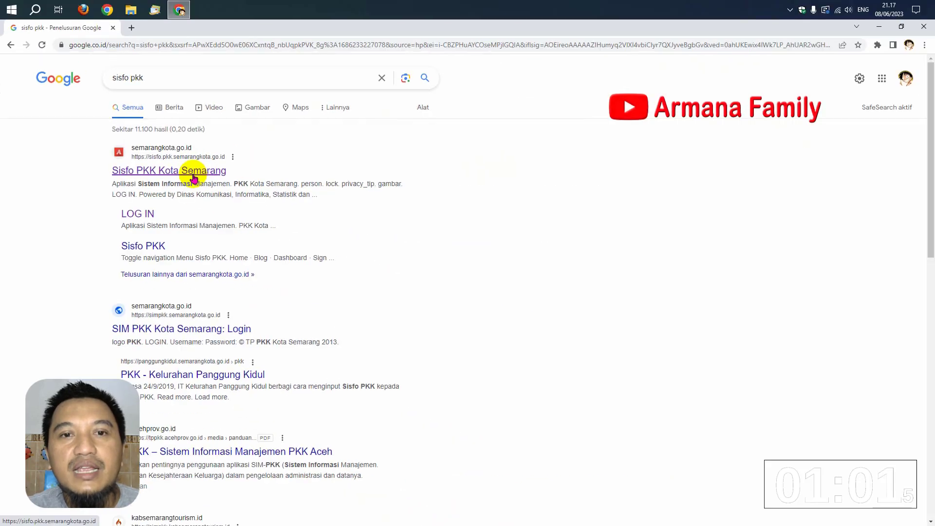
# Open the Sisfo PKK Kota Semarang site and sign in with the account credentials and captcha
pyautogui.click(194, 172)
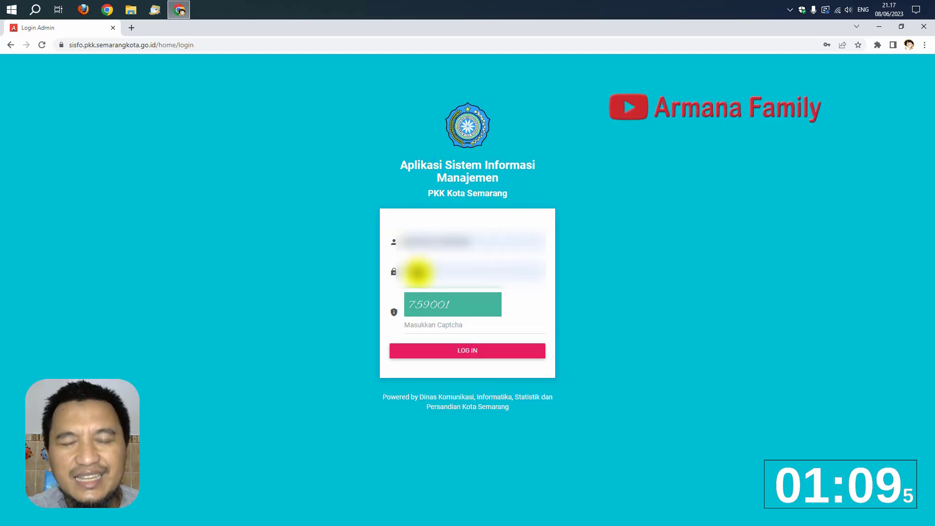
pyautogui.click(449, 330)
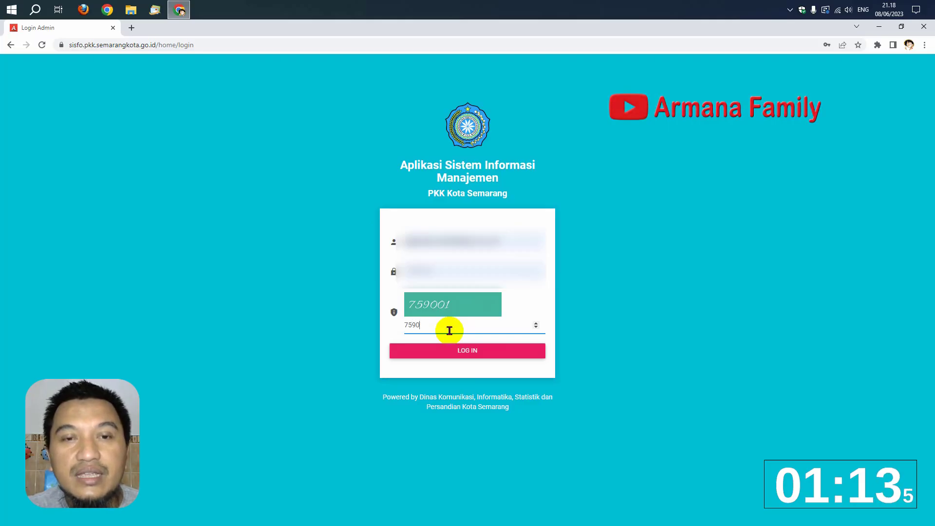
pyautogui.click(472, 354)
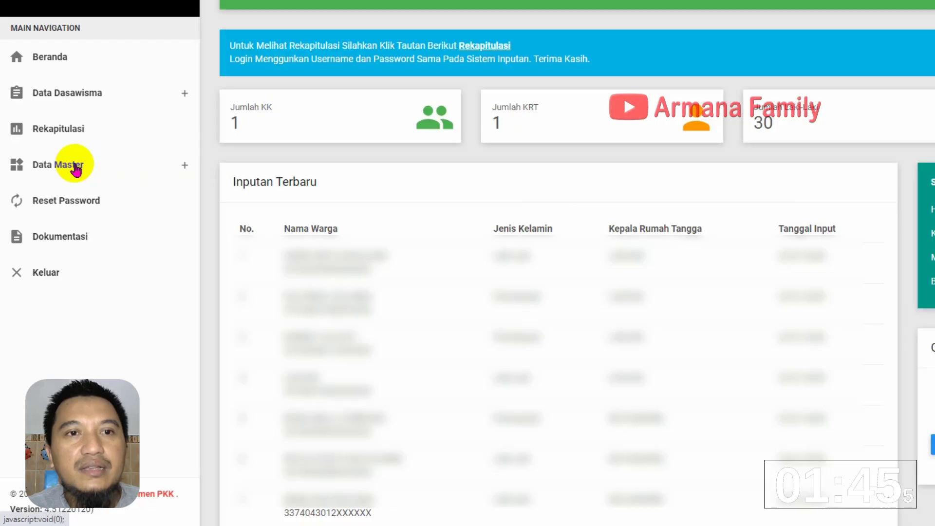
# Show the Dasawisma list under Data Master for Tambakrejo RW V
pyautogui.click(76, 168)
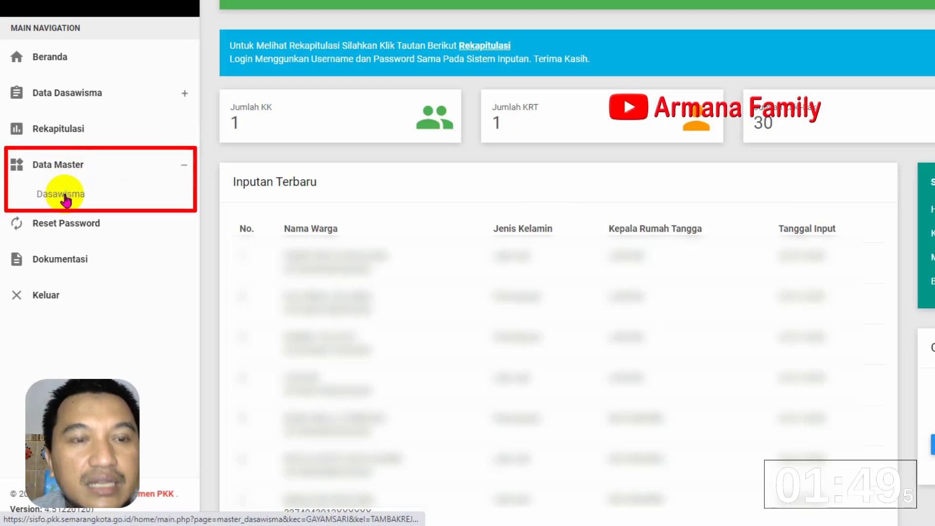
pyautogui.click(65, 195)
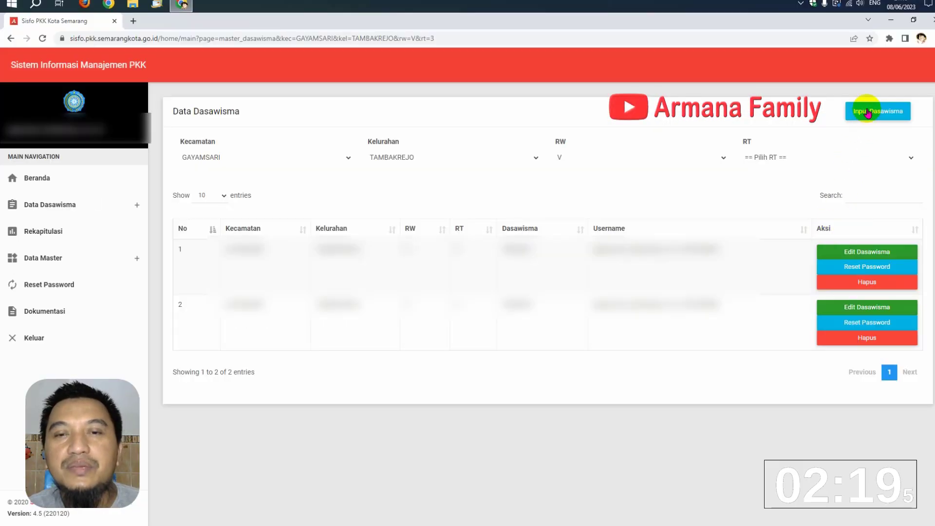
# Add a dasawisma named TENGIRI3 under RW V, RT 3 and save it
pyautogui.click(868, 112)
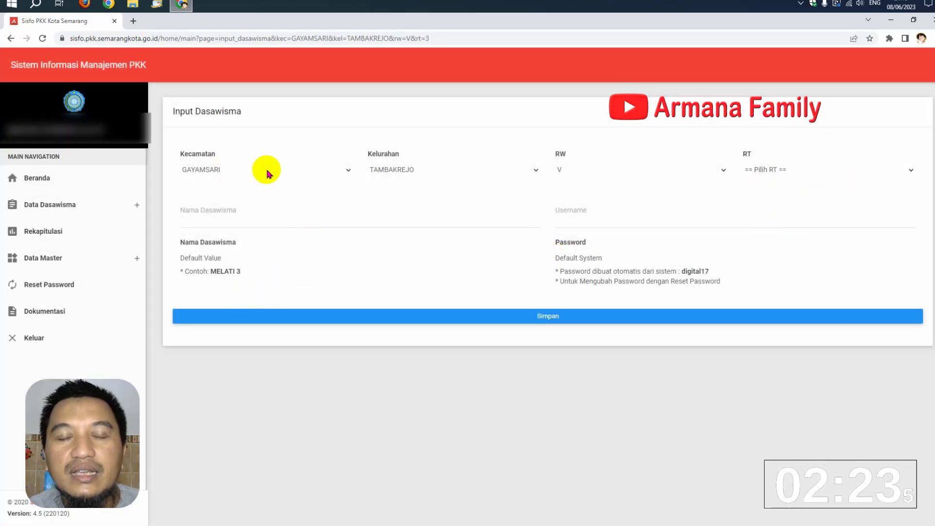
pyautogui.click(756, 170)
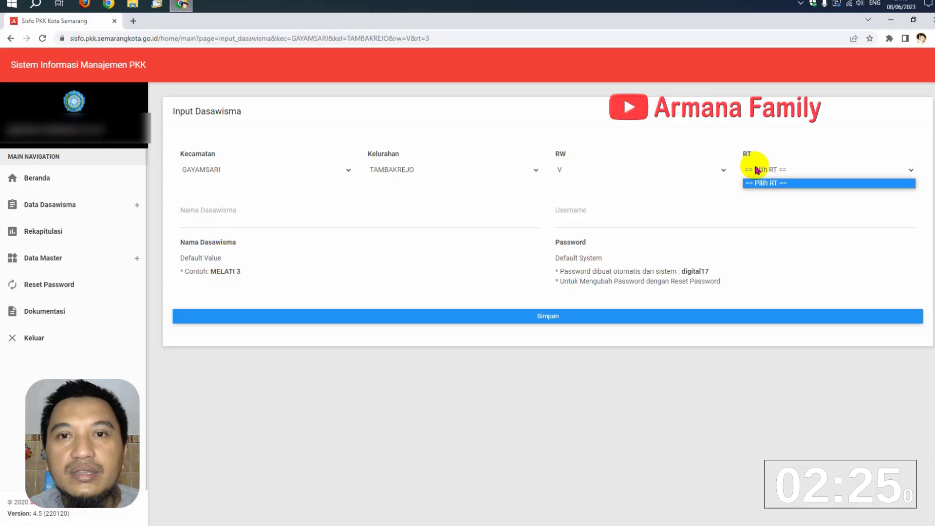
pyautogui.click(782, 184)
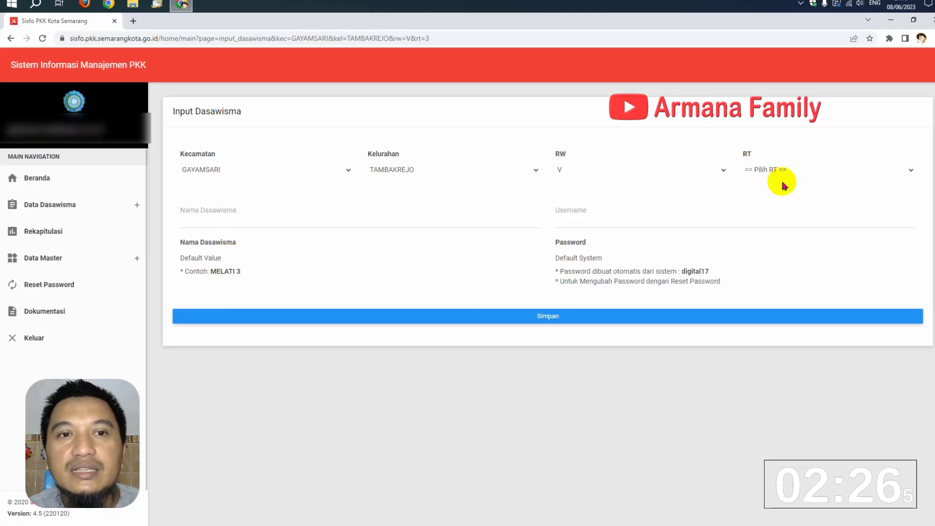
pyautogui.click(912, 171)
pyautogui.click(684, 168)
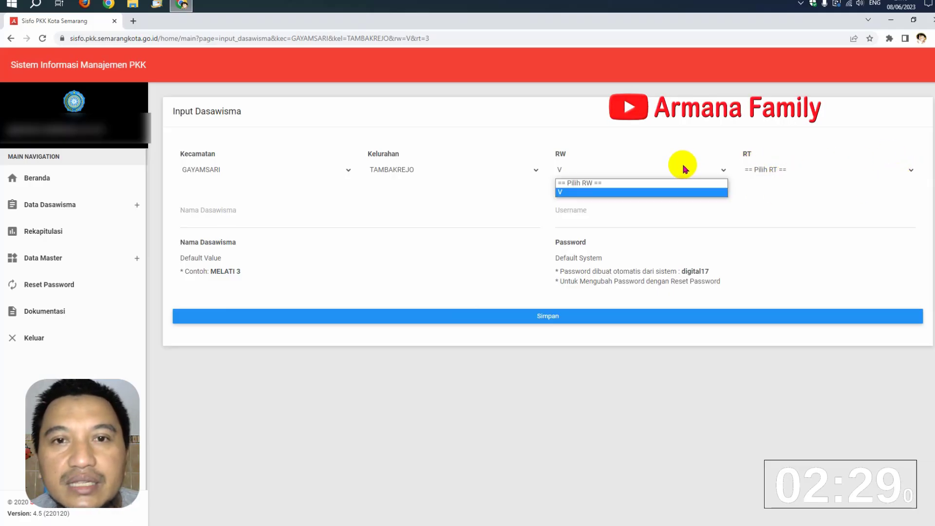
pyautogui.click(658, 192)
pyautogui.click(908, 170)
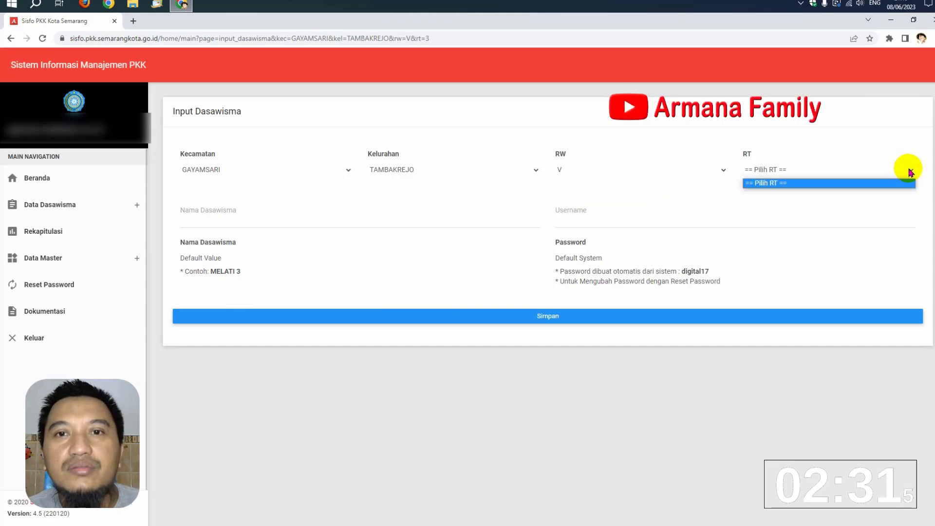
pyautogui.click(368, 221)
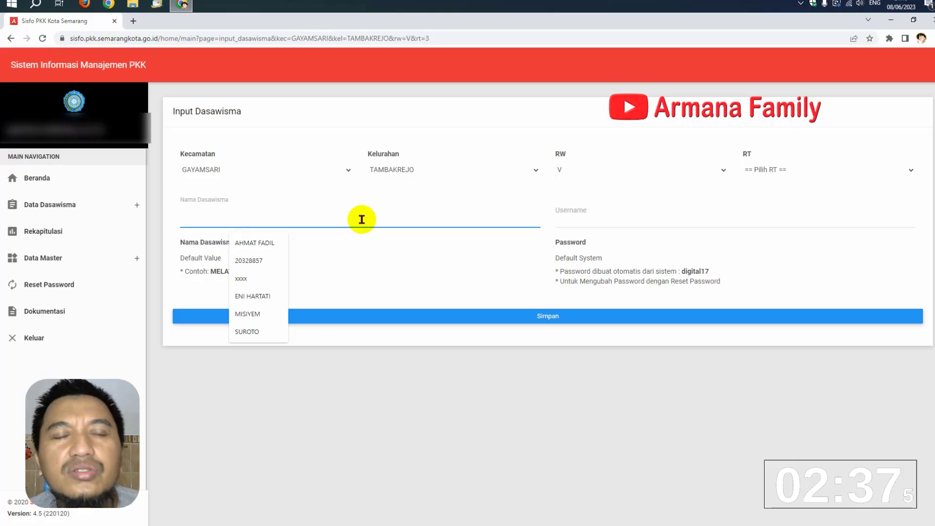
pyautogui.write('TE')
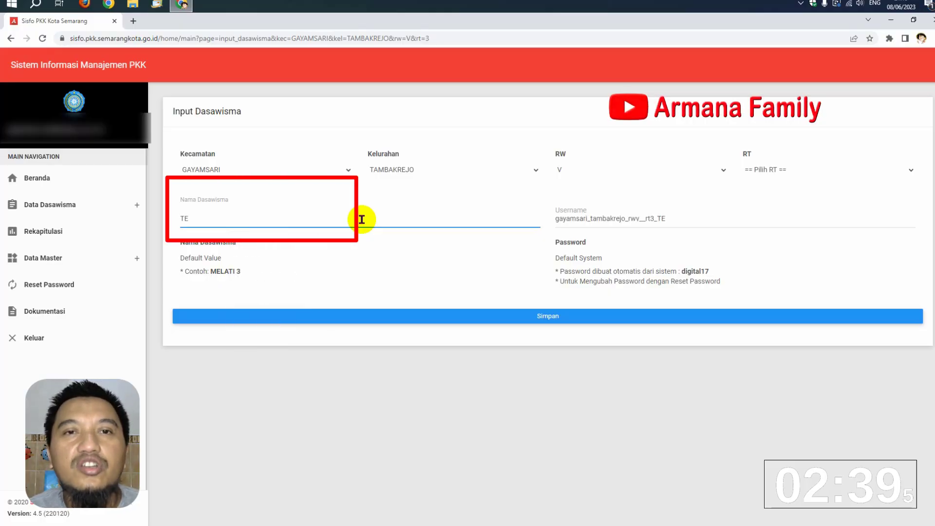
pyautogui.write('NGIRI')
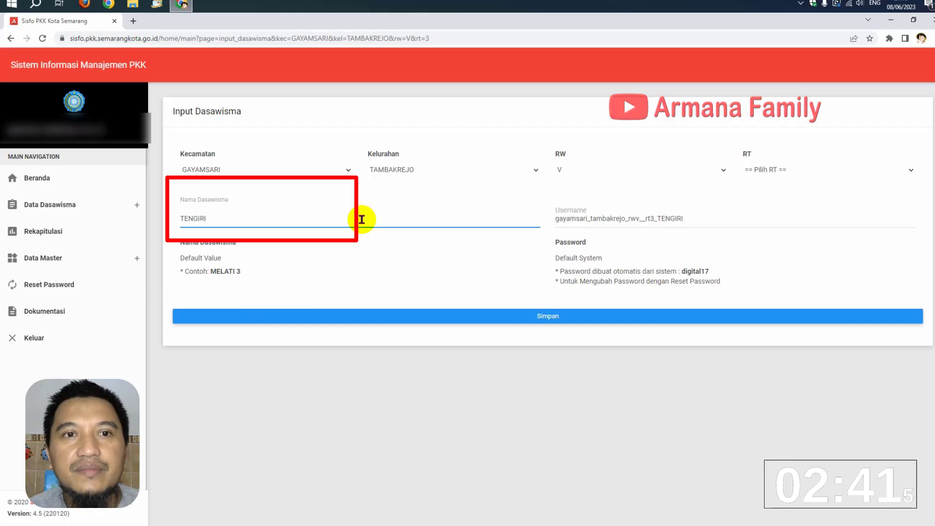
pyautogui.write('3')
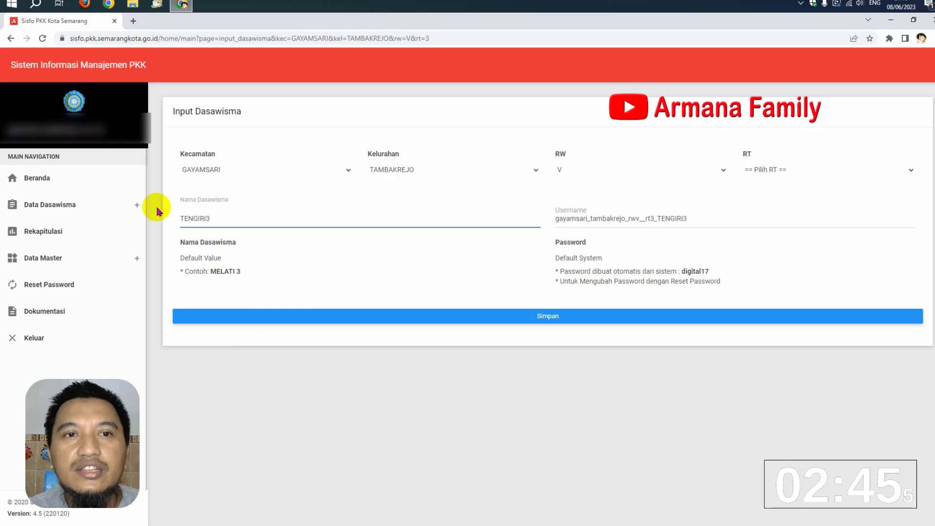
pyautogui.click(554, 318)
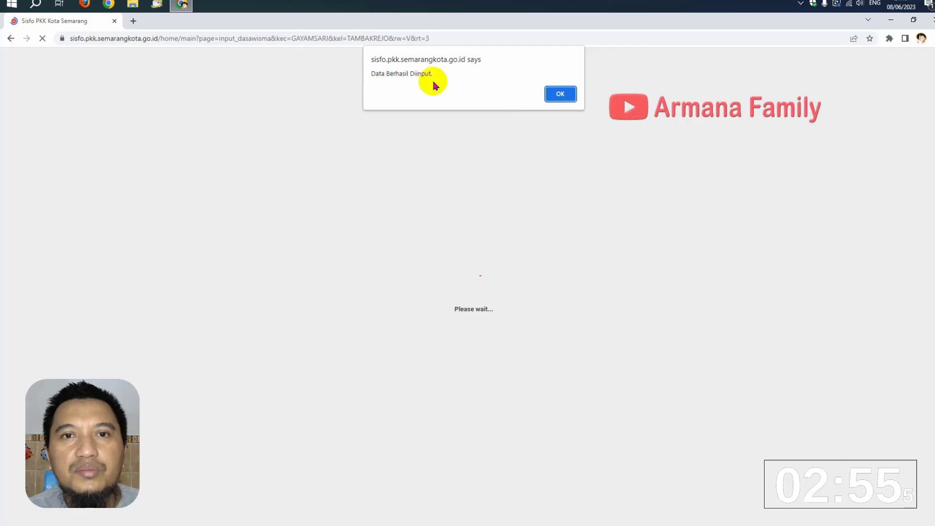
pyautogui.click(559, 95)
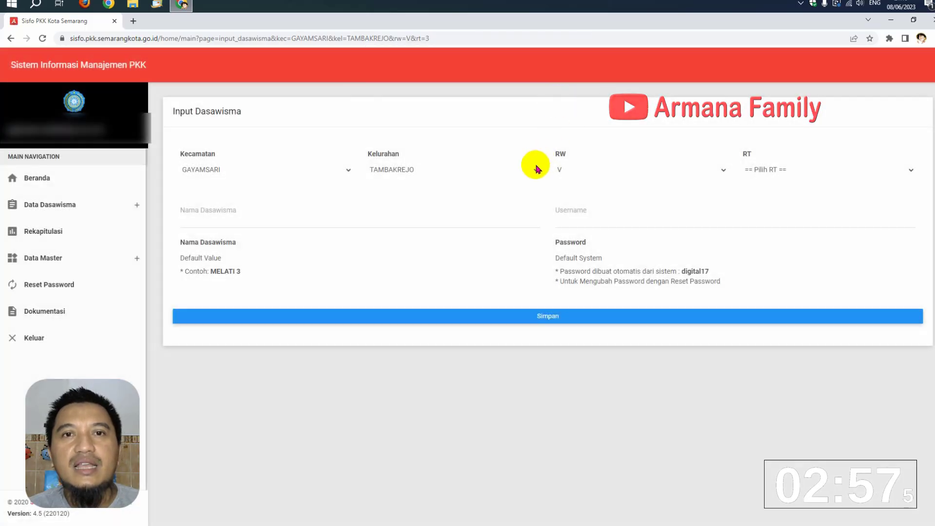
# Delete the third dasawisma entry, TENGIRI3, from the Dasawisma list and confirm
pyautogui.click(86, 253)
pyautogui.click(58, 274)
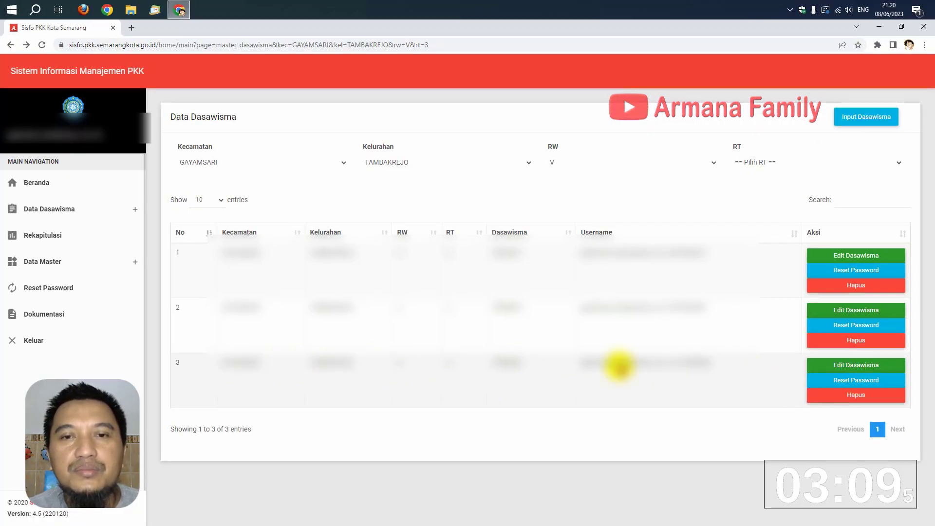
pyautogui.click(834, 399)
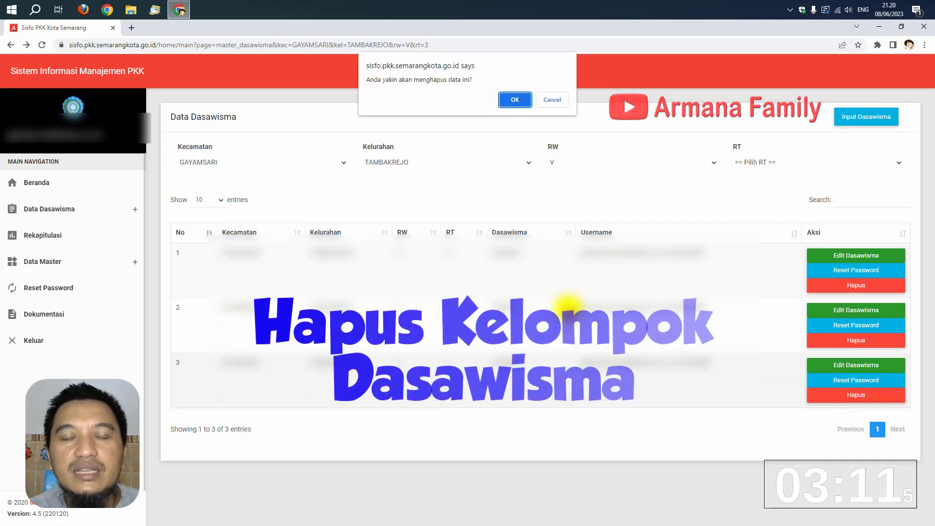
pyautogui.click(514, 99)
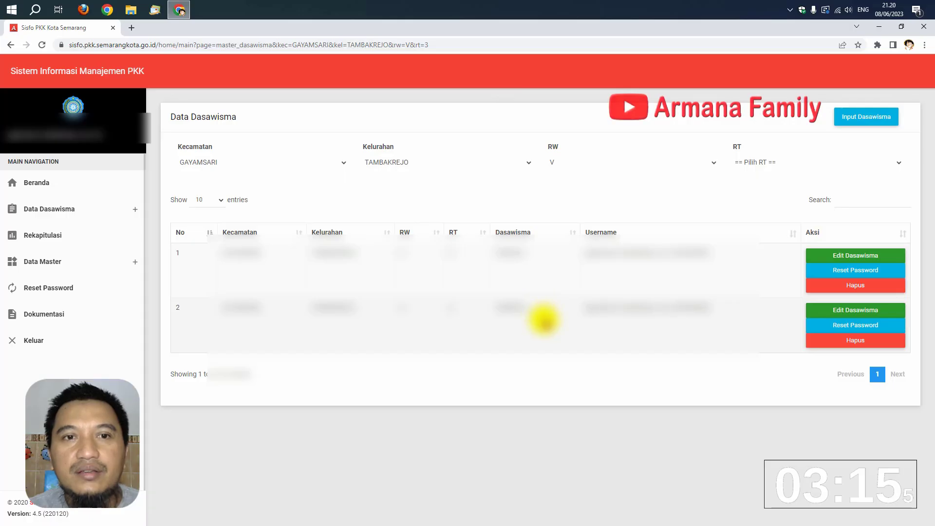
# Go back to Beranda, open Data Keluarga for RT 3 and scroll through its fields
pyautogui.click(42, 185)
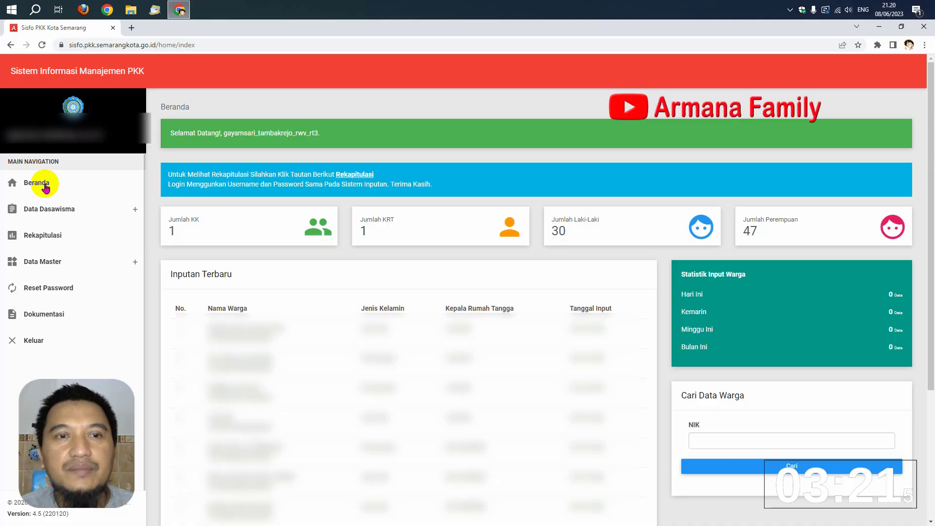
pyautogui.click(56, 210)
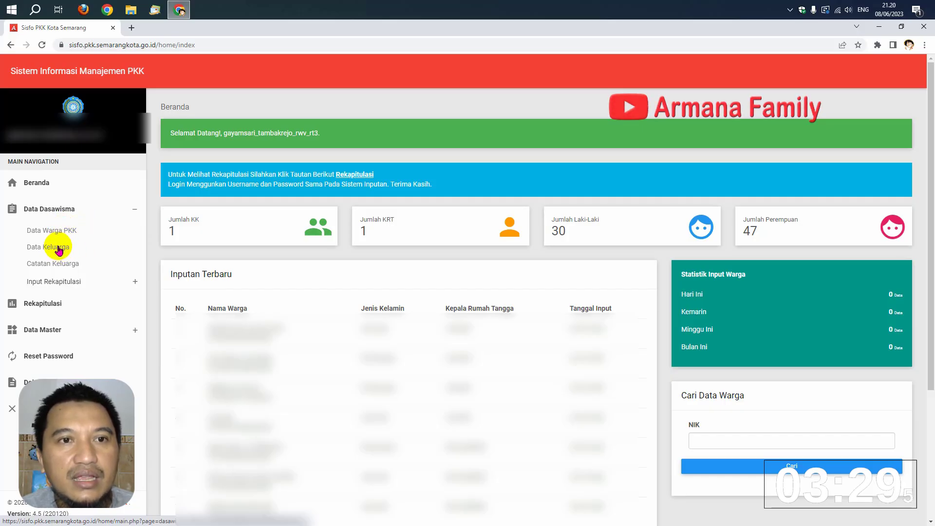
pyautogui.click(59, 247)
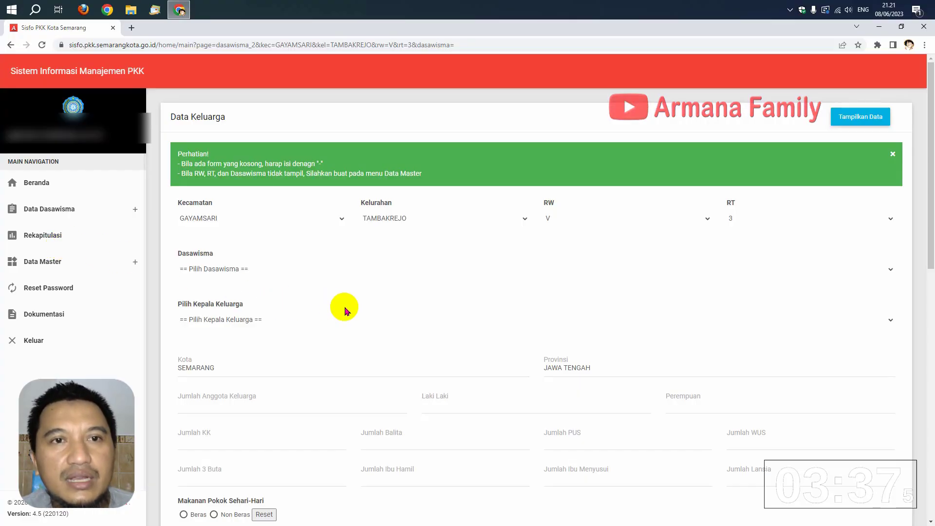
pyautogui.scroll(-6, 345, 308)
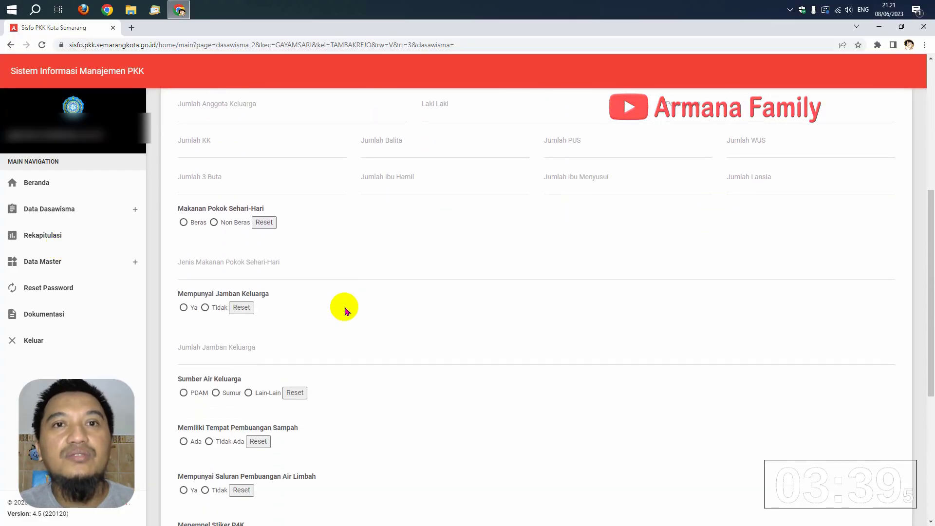
pyautogui.scroll(-5, 344, 312)
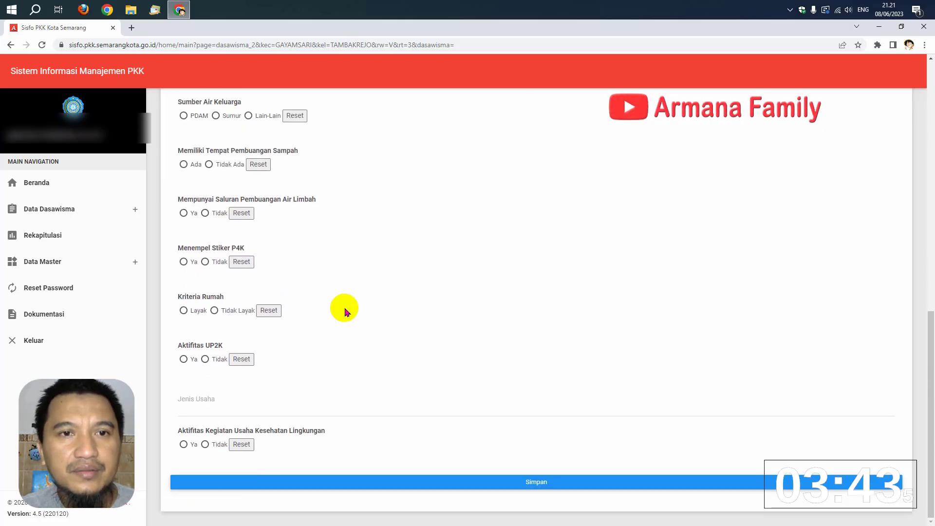
pyautogui.scroll(8, 345, 312)
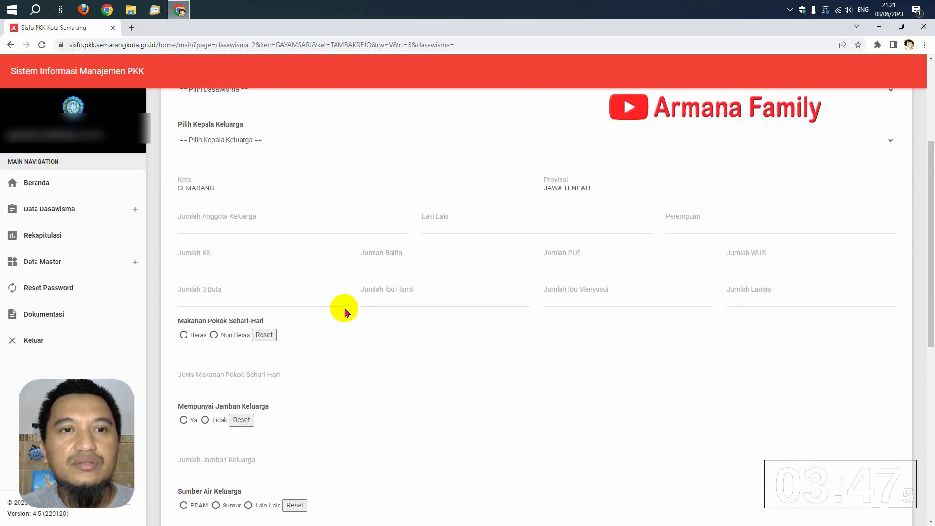
# Open the Data Warga PKK form, then switch to the Catatan Keluarga page for RT 3
pyautogui.click(72, 215)
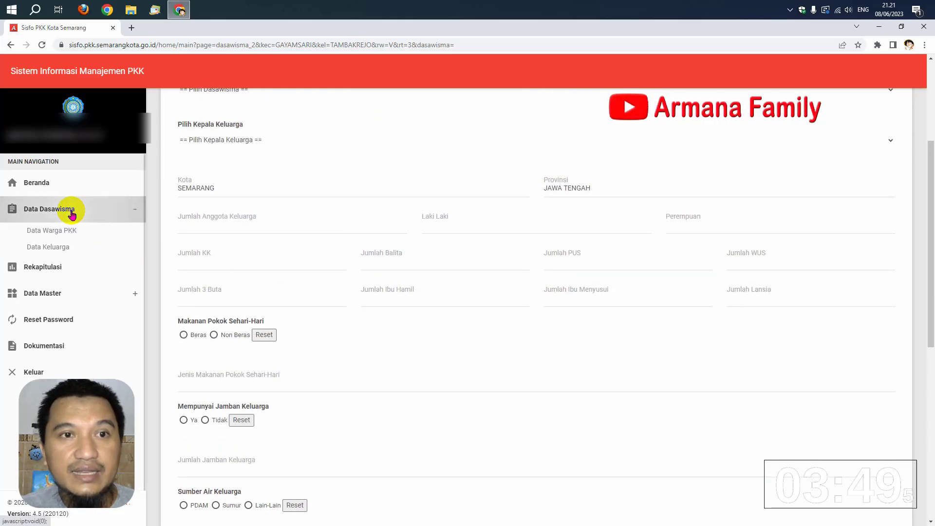
pyautogui.click(69, 233)
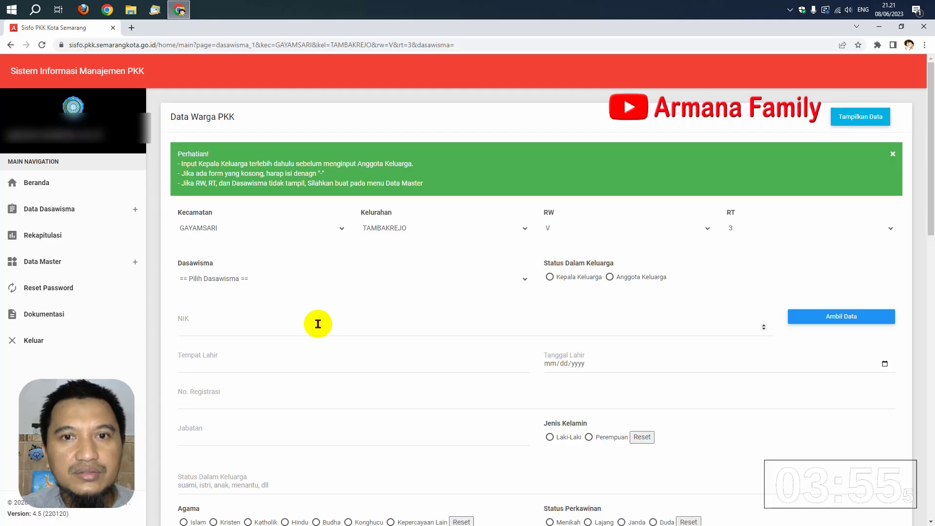
pyautogui.click(107, 210)
pyautogui.click(74, 265)
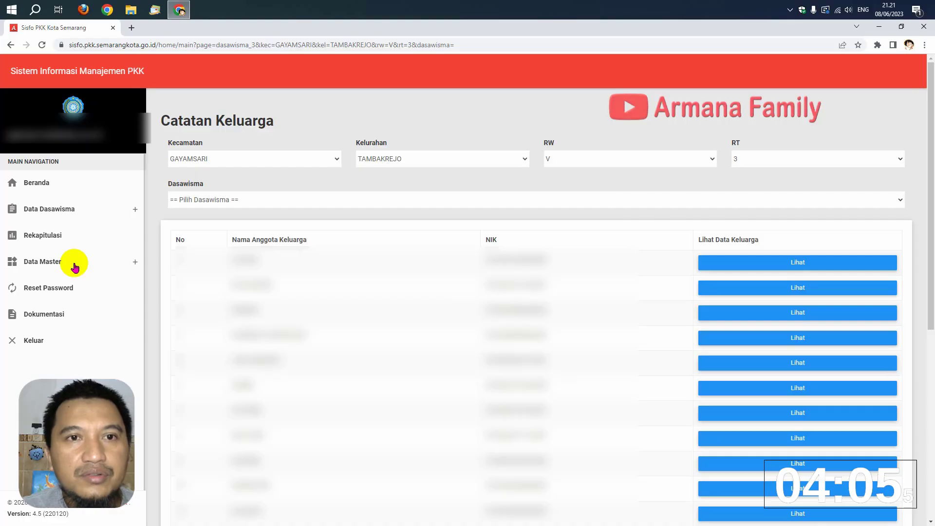
# Open the Kelahiran birth recap form under Input Rekapitulasi and scroll through it
pyautogui.click(77, 210)
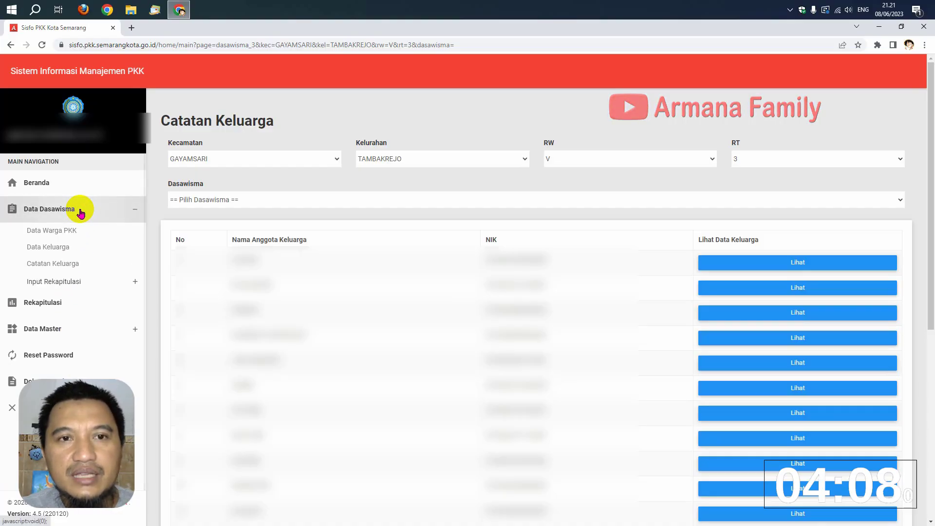
pyautogui.click(72, 282)
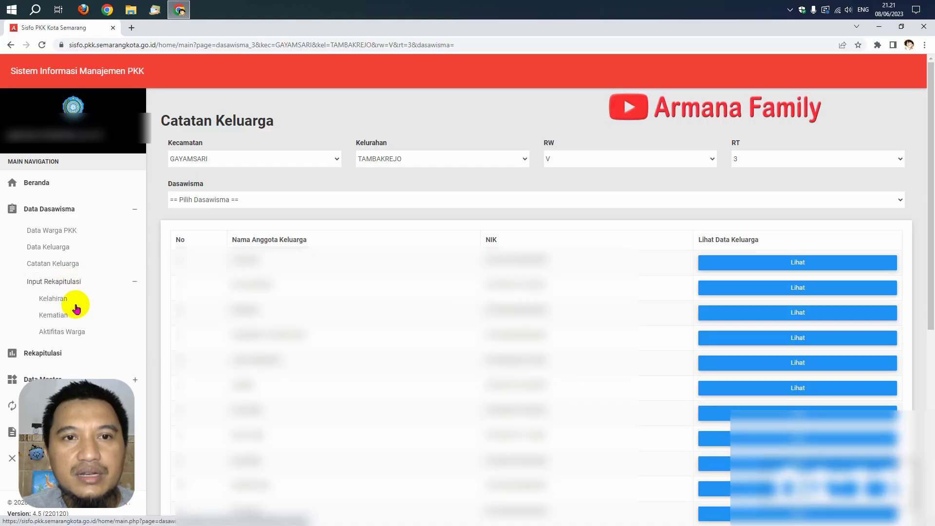
pyautogui.click(58, 302)
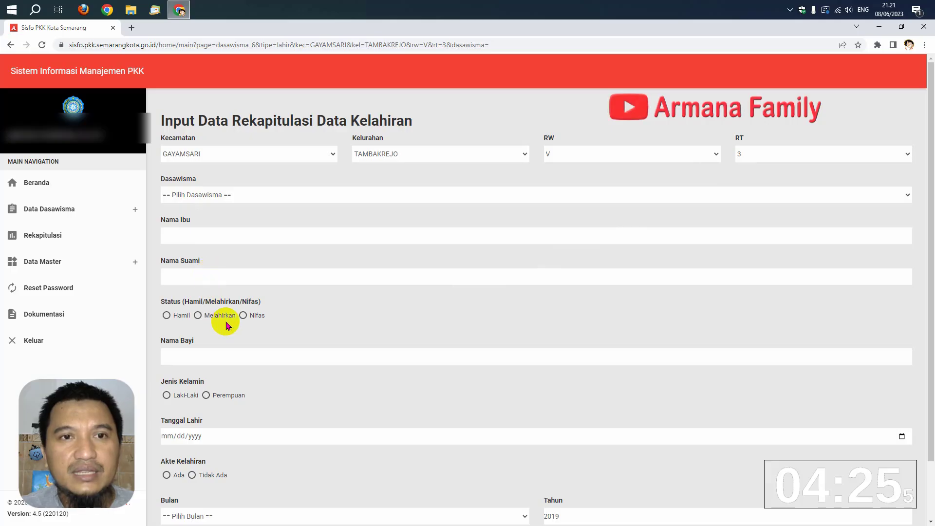
pyautogui.scroll(-2, 232, 358)
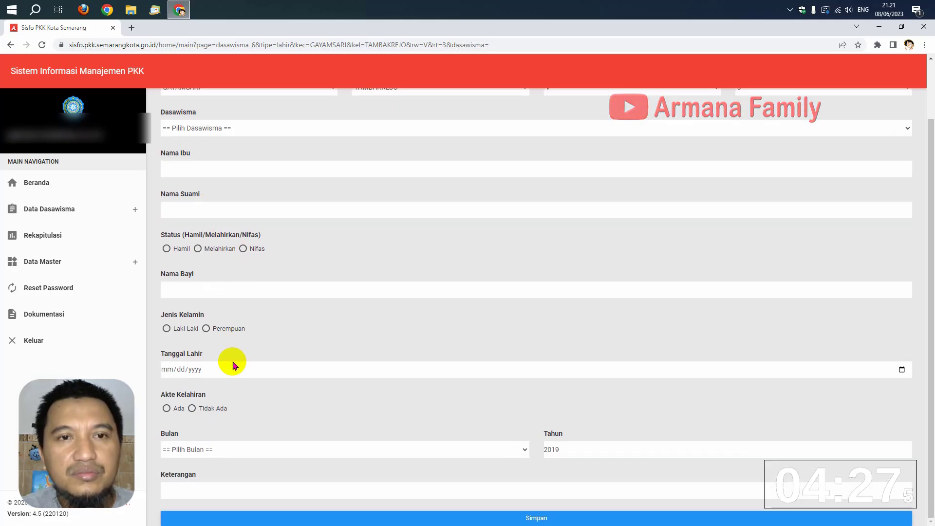
pyautogui.scroll(2, 233, 367)
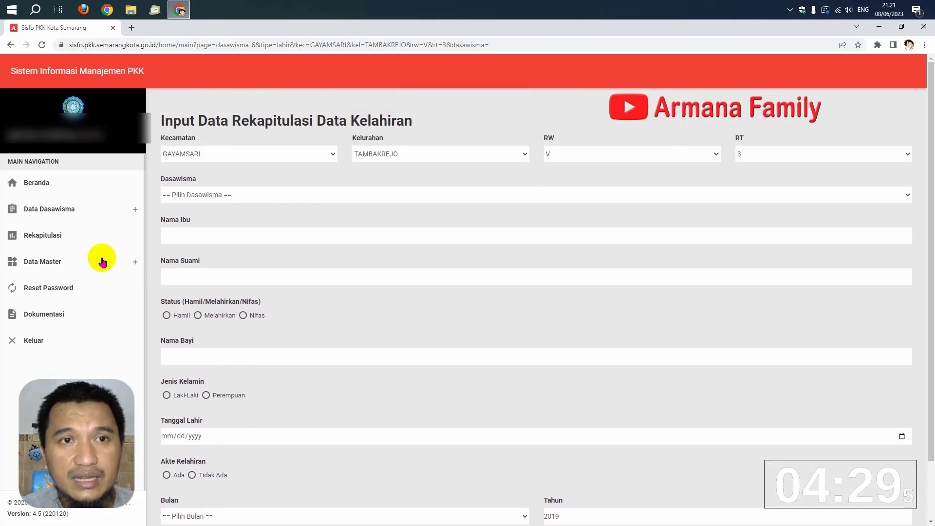
# Review the Kematian and Aktifitas Warga recap forms, then open the Data Warga PKK form
pyautogui.click(77, 210)
pyautogui.click(69, 280)
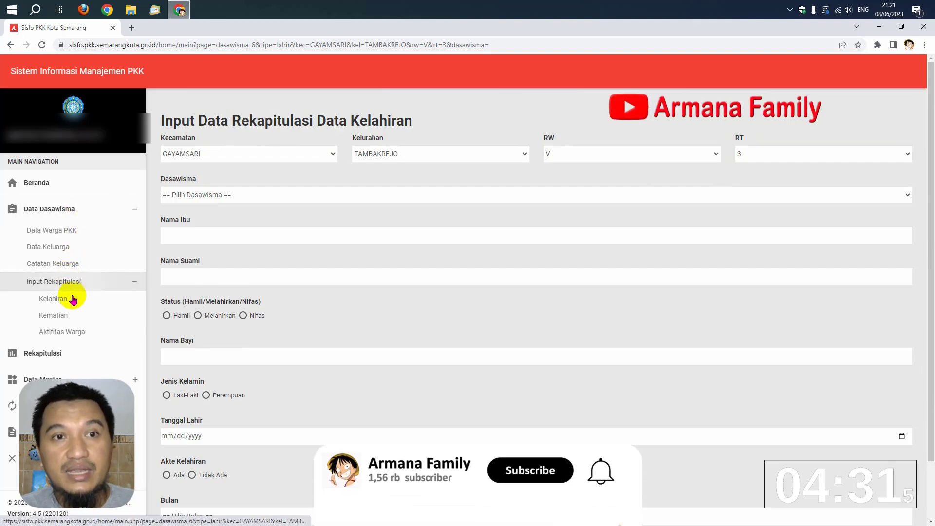
pyautogui.click(63, 316)
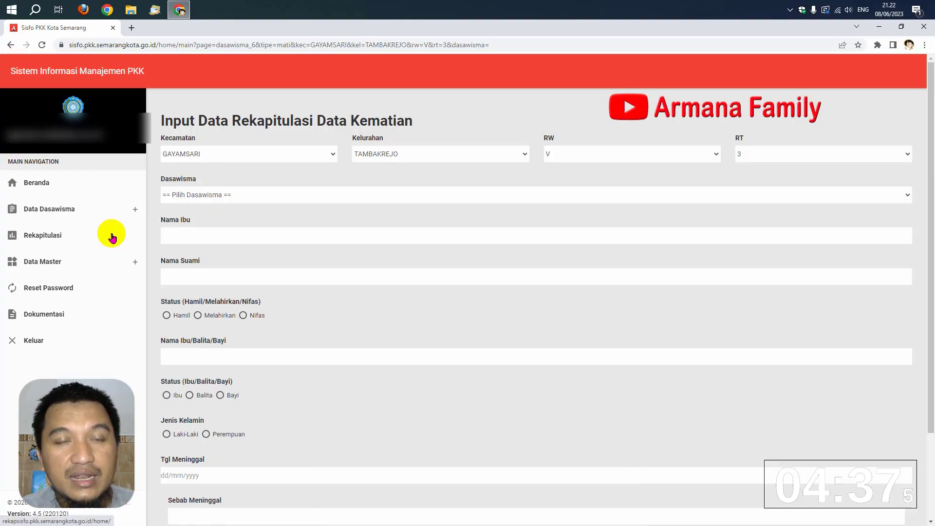
pyautogui.click(109, 210)
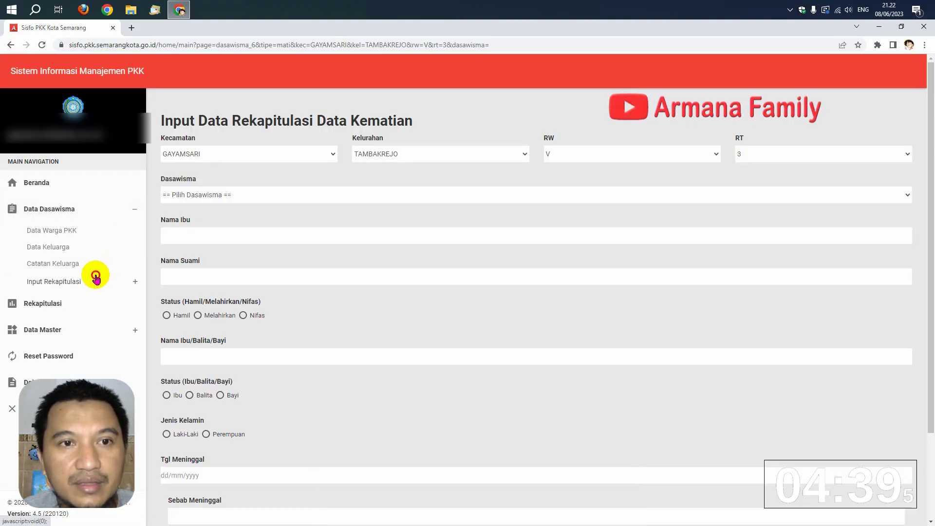
pyautogui.click(96, 278)
pyautogui.click(75, 336)
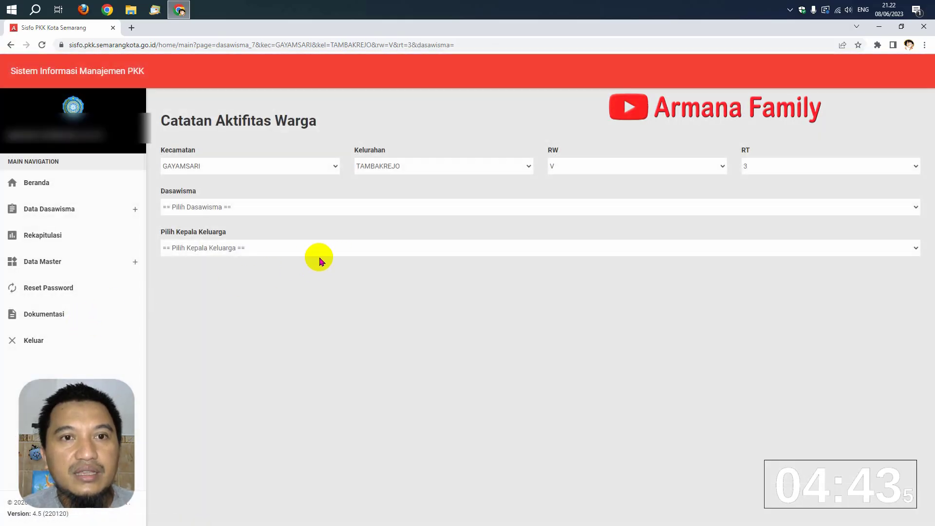
pyautogui.click(110, 214)
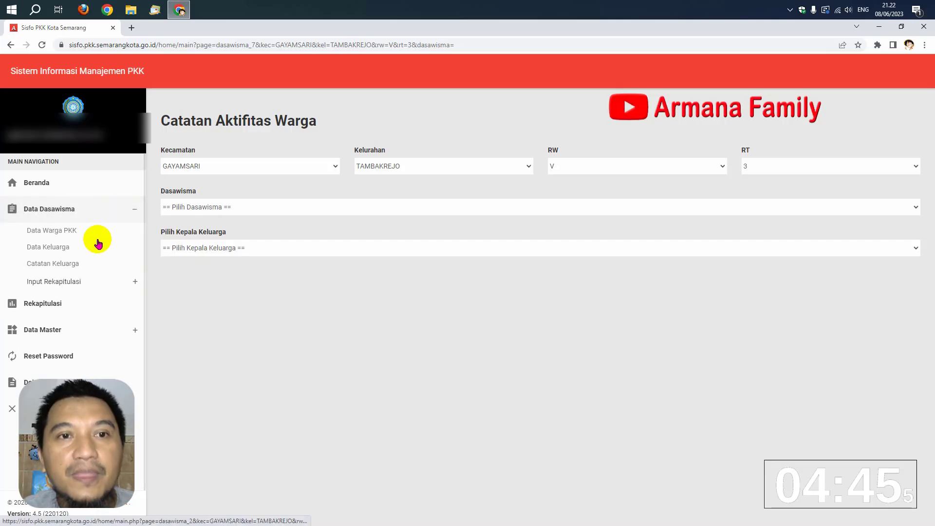
pyautogui.click(61, 232)
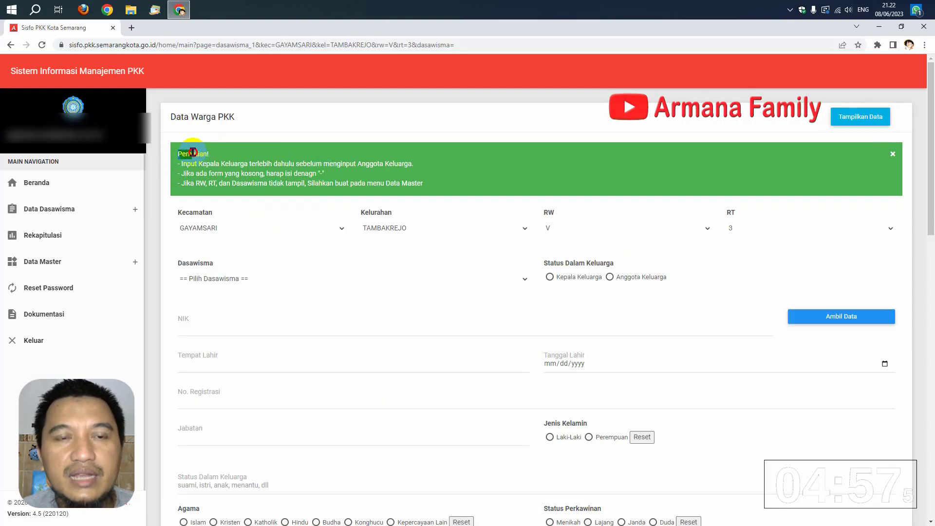
pyautogui.moveTo(193, 152); pyautogui.dragTo(210, 152)
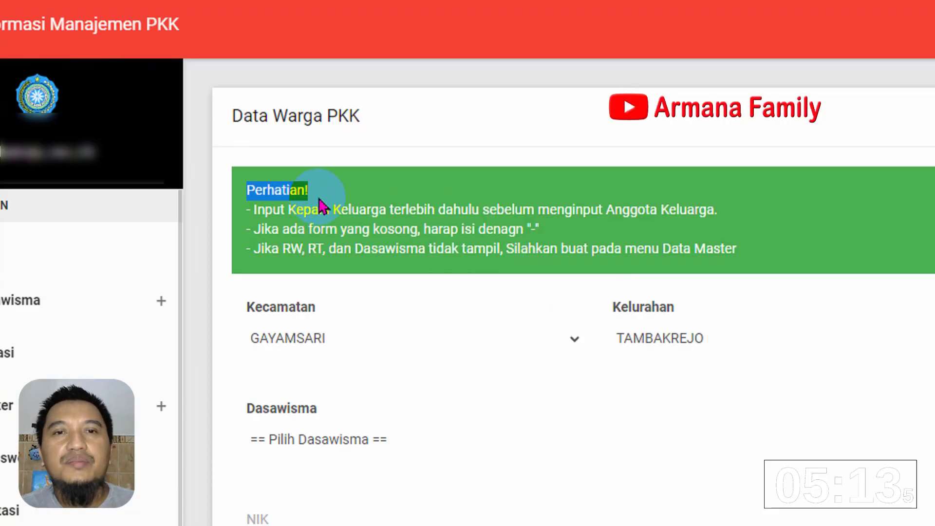
pyautogui.moveTo(314, 194); pyautogui.dragTo(247, 190)
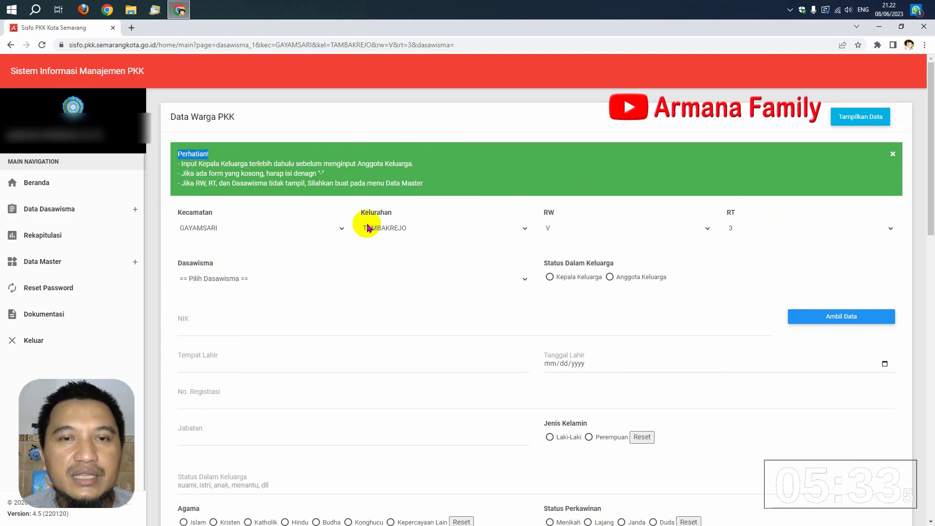
pyautogui.click(200, 279)
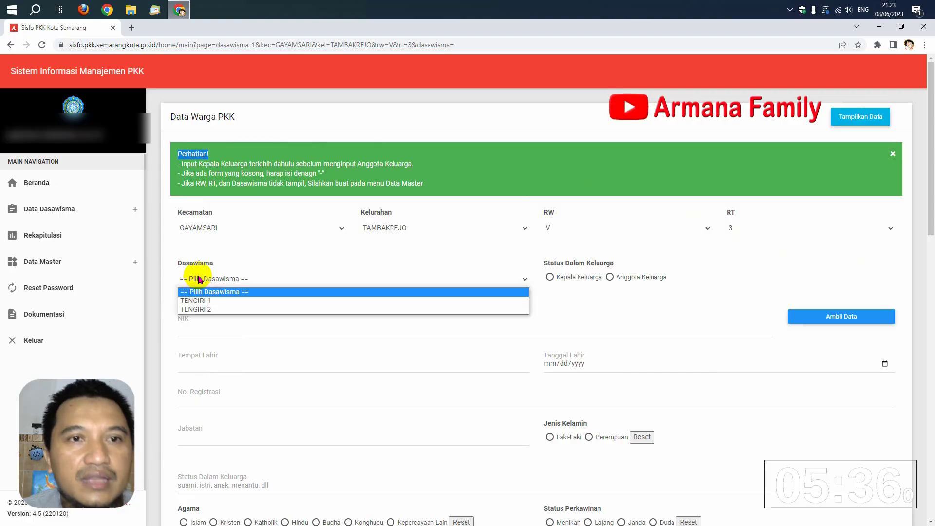
# Choose dasawisma TENGIRI 1 and set the family status to Kepala Keluarga
pyautogui.click(204, 301)
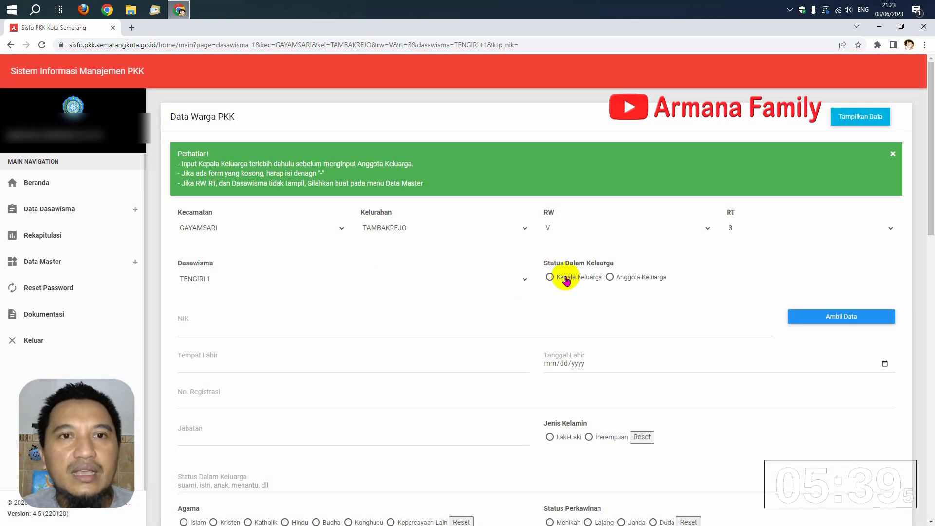
pyautogui.click(550, 277)
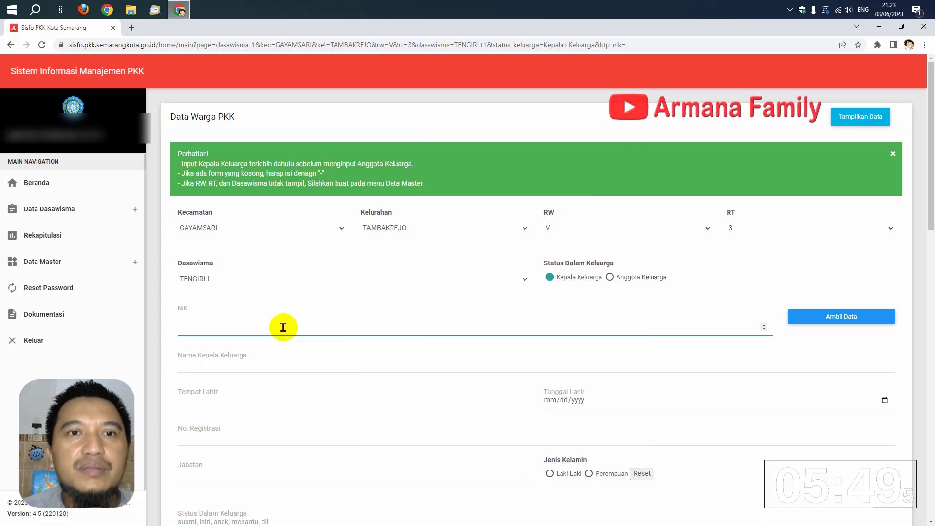
# Enter the family head's NIK and fetch the matching record with Ambil Data
pyautogui.write('33')
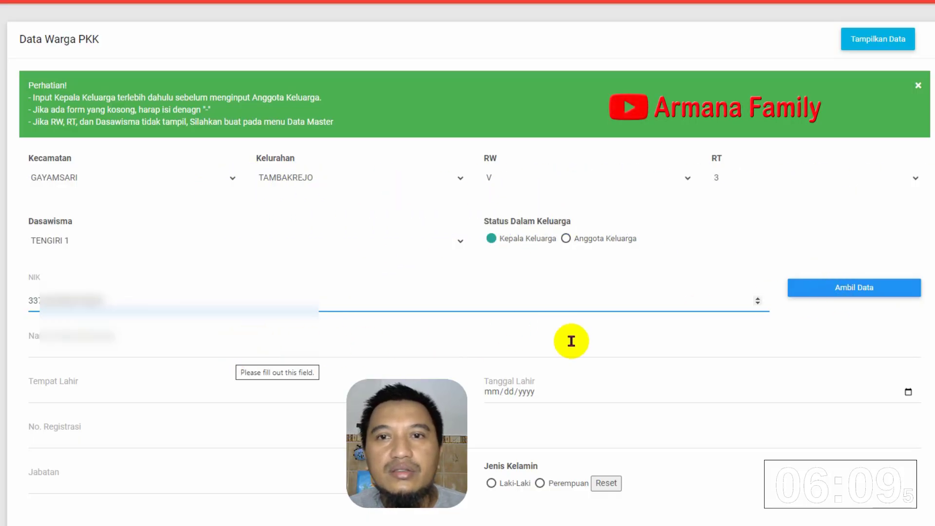
pyautogui.click(810, 287)
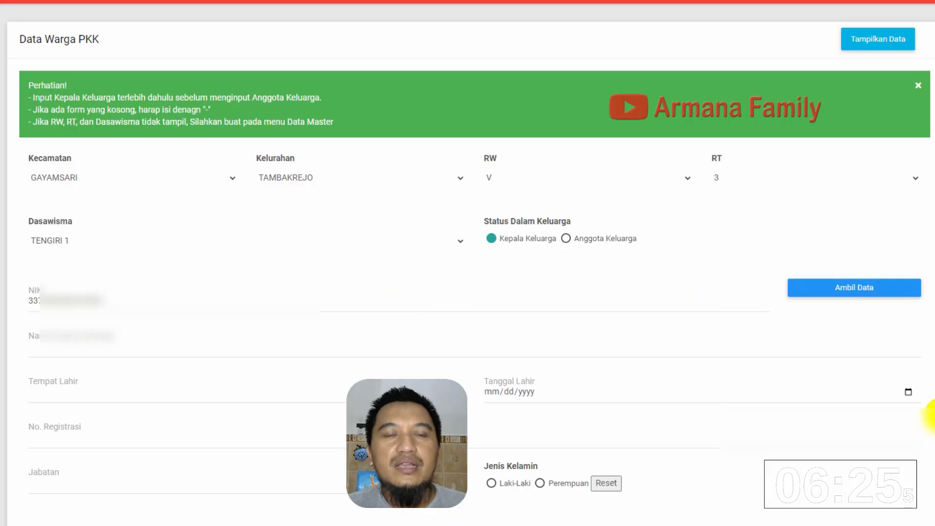
pyautogui.click(90, 337)
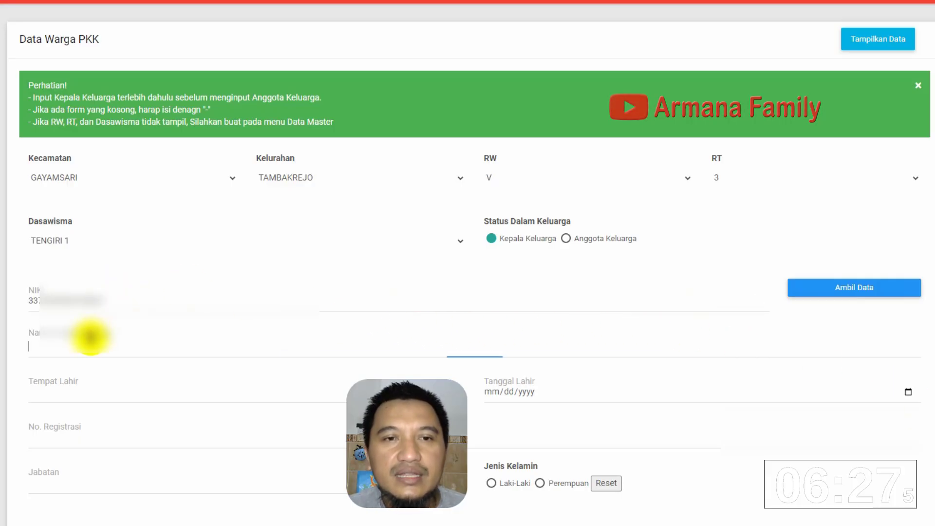
pyautogui.write('AH')
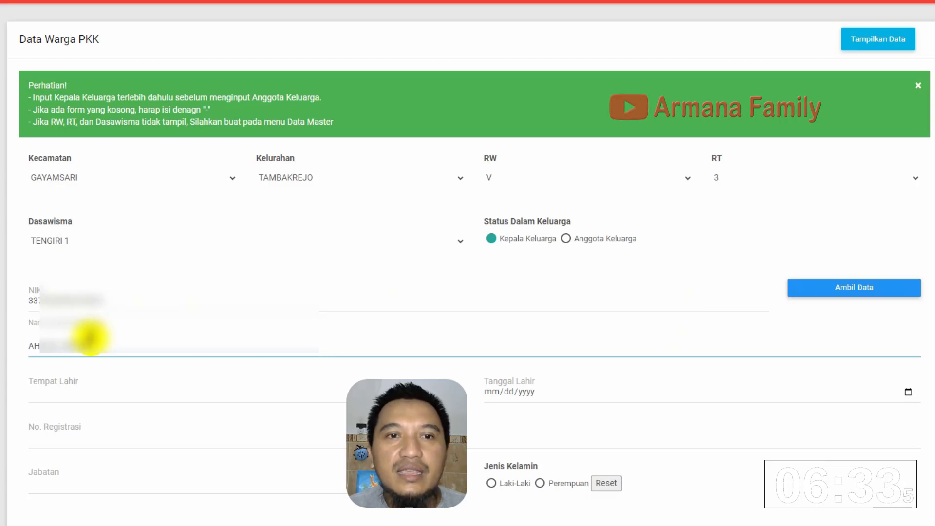
pyautogui.click(86, 397)
pyautogui.write('SE')
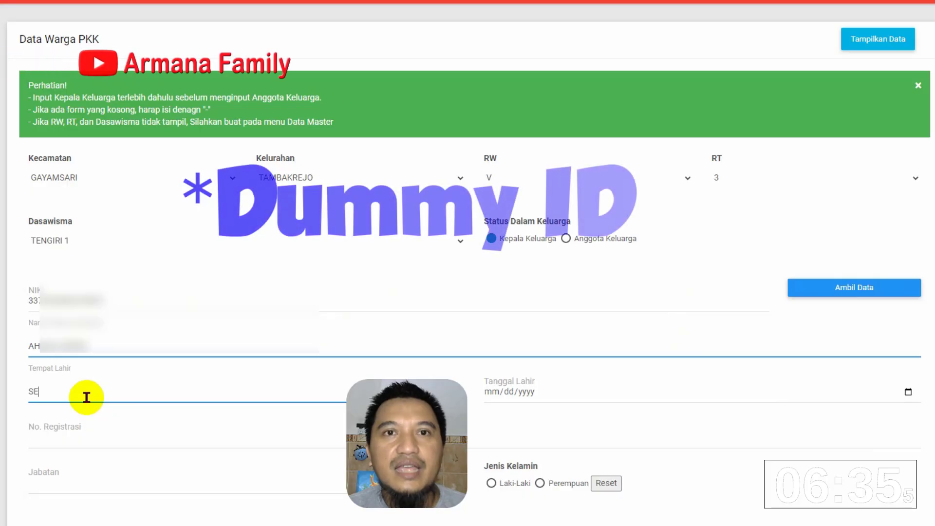
pyautogui.write('MARAN')
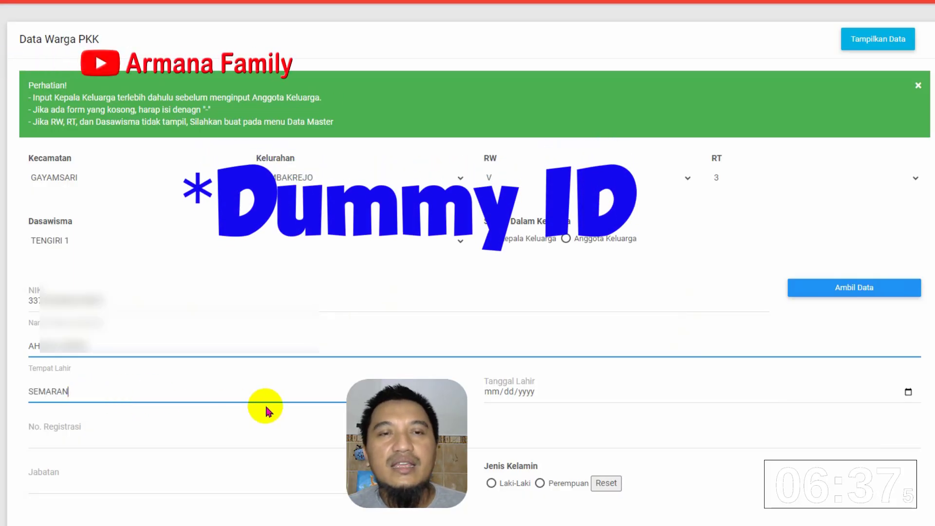
pyautogui.write('G')
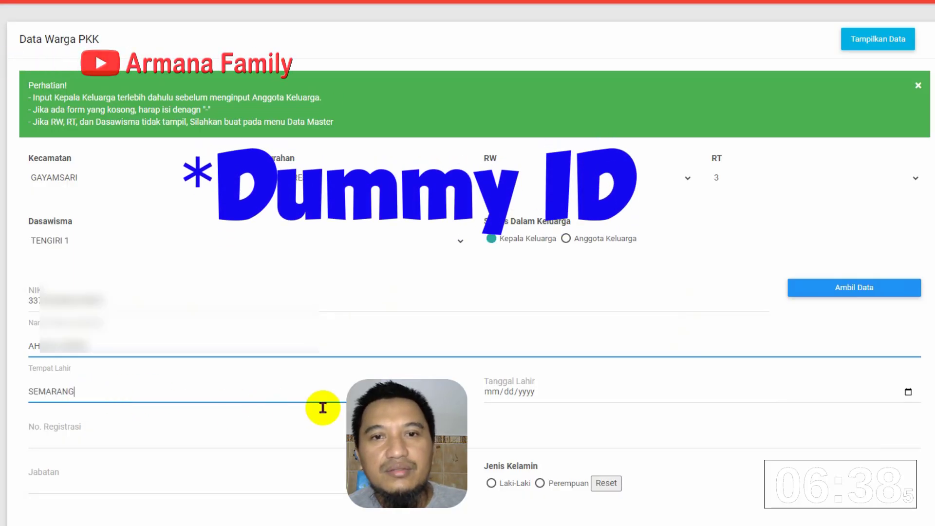
pyautogui.click(497, 393)
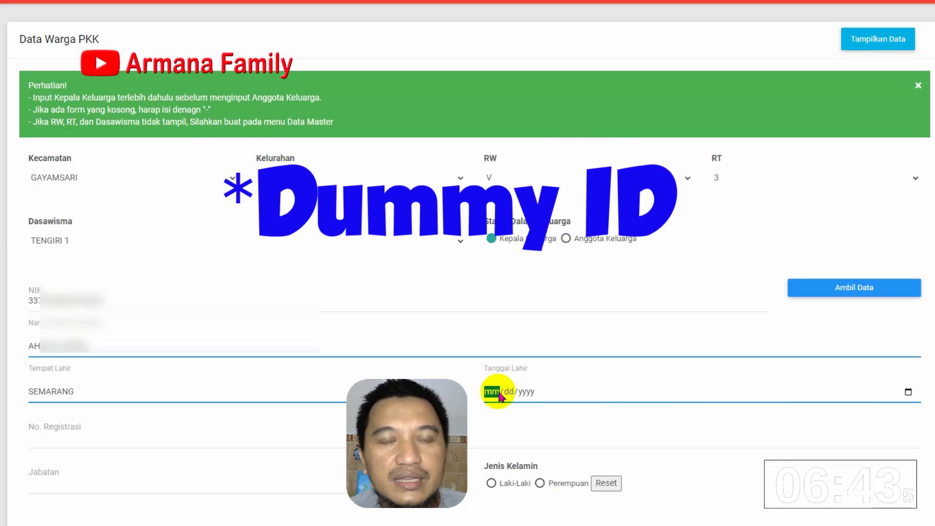
pyautogui.write('03/19')
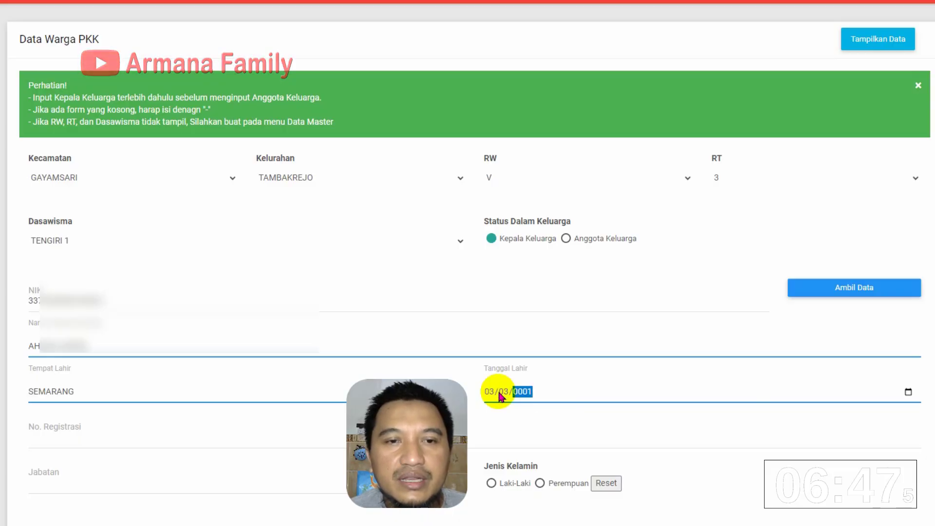
pyautogui.write('75')
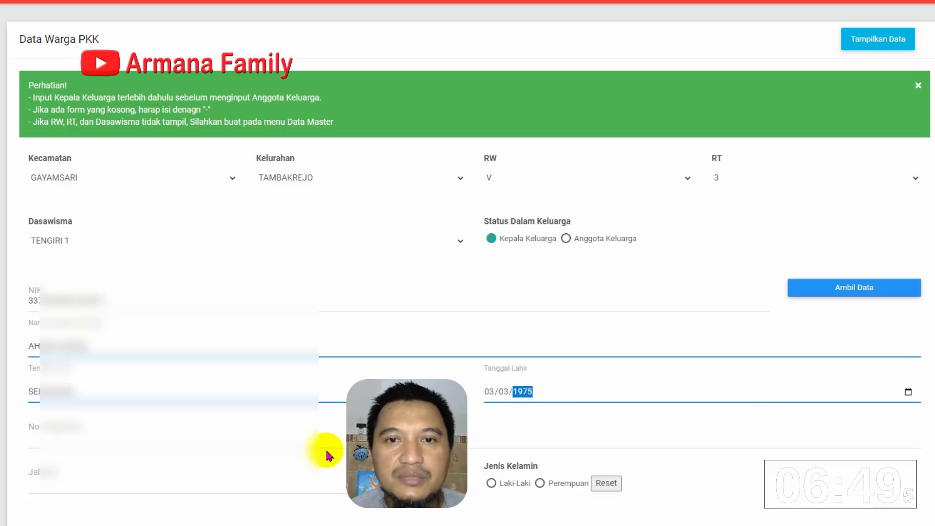
pyautogui.click(181, 443)
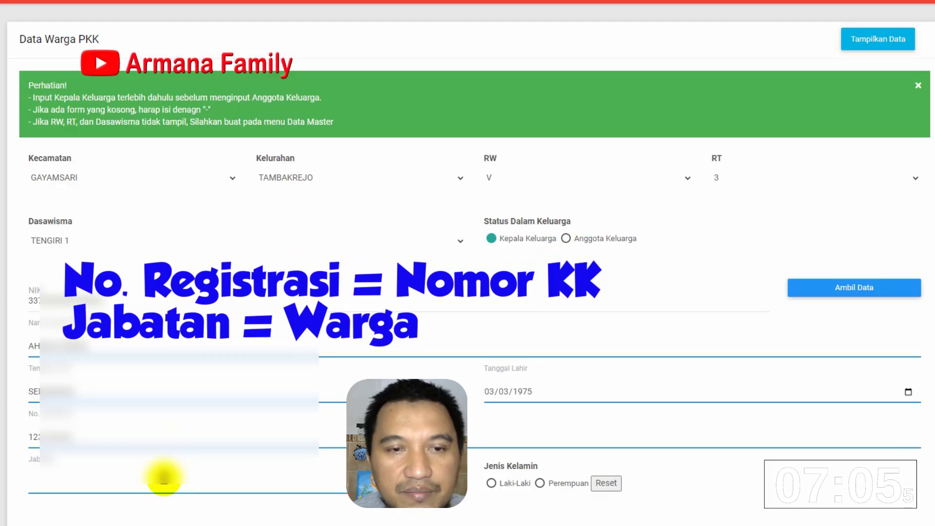
# Enter KEPALA as the position and set gender to Laki-Laki
pyautogui.click(164, 480)
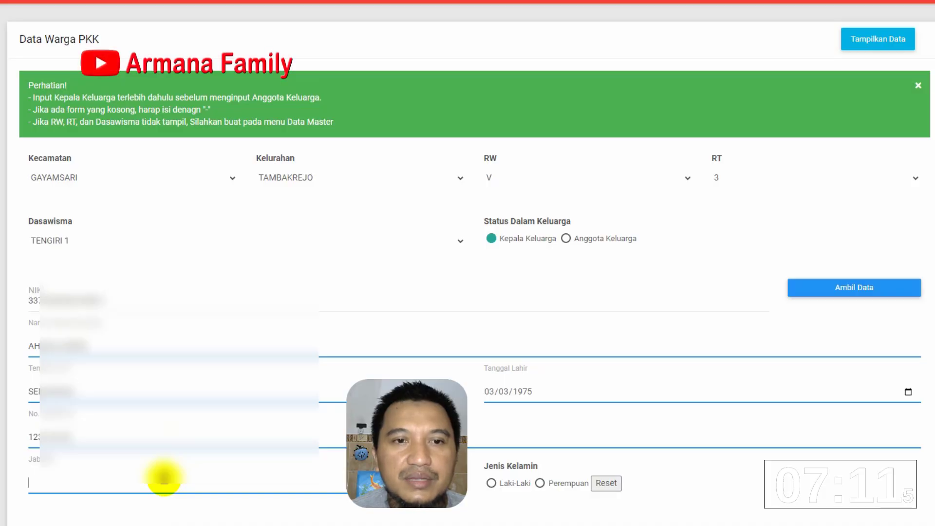
pyautogui.write('KEPALA')
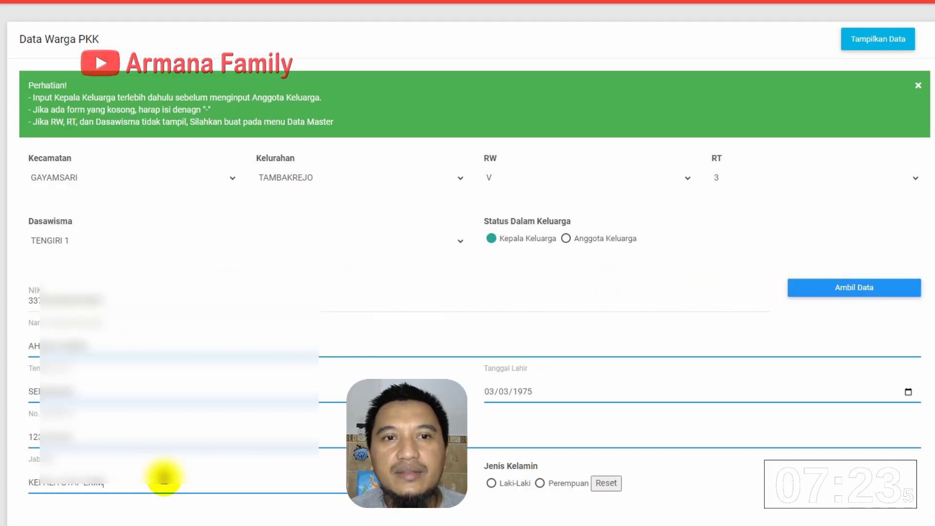
pyautogui.click(491, 483)
pyautogui.scroll(-3, 471, 484)
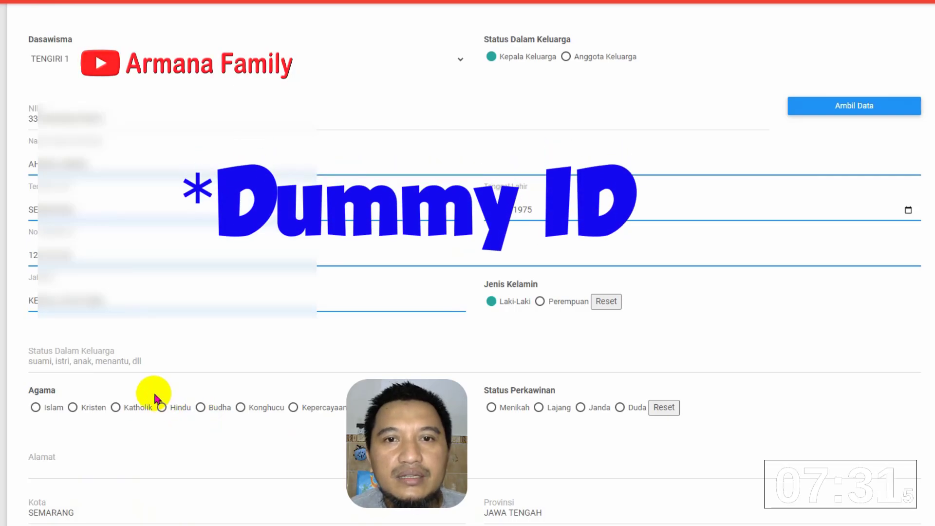
# Enter '-' as the family status and set marital status to Menikah
pyautogui.click(95, 354)
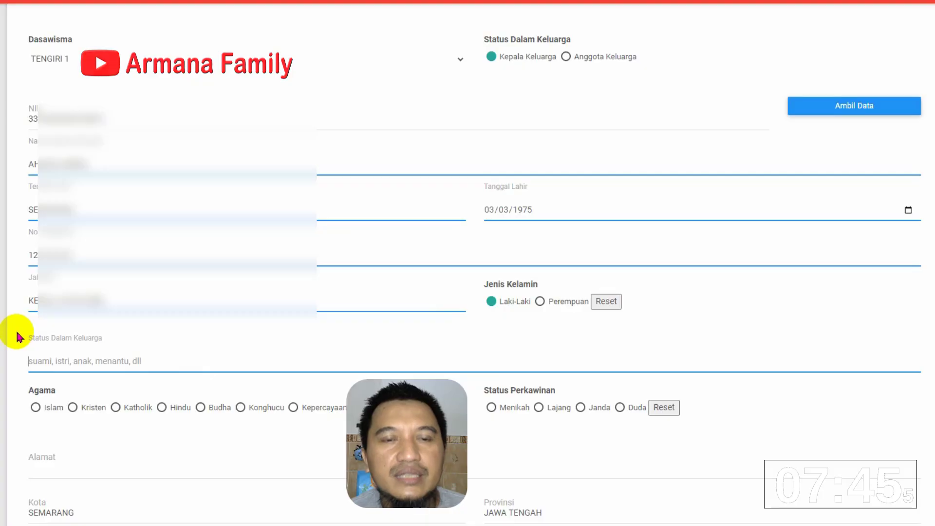
pyautogui.write('-')
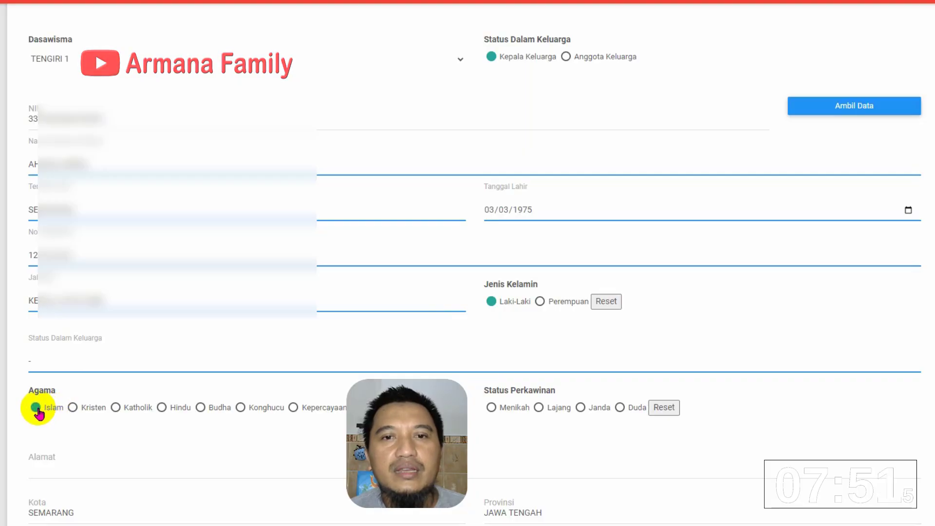
pyautogui.click(496, 409)
pyautogui.scroll(-1, 233, 456)
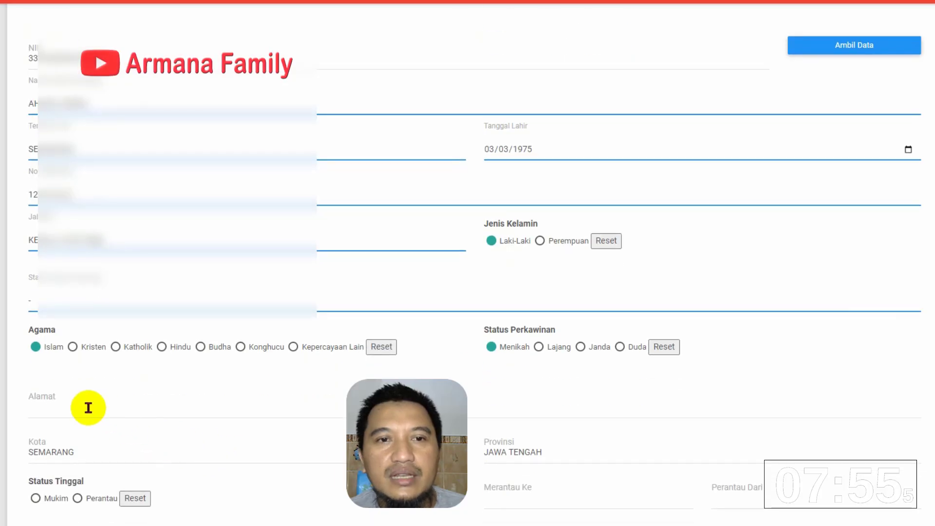
# Fill in the address and set residence status to Mukim
pyautogui.click(88, 408)
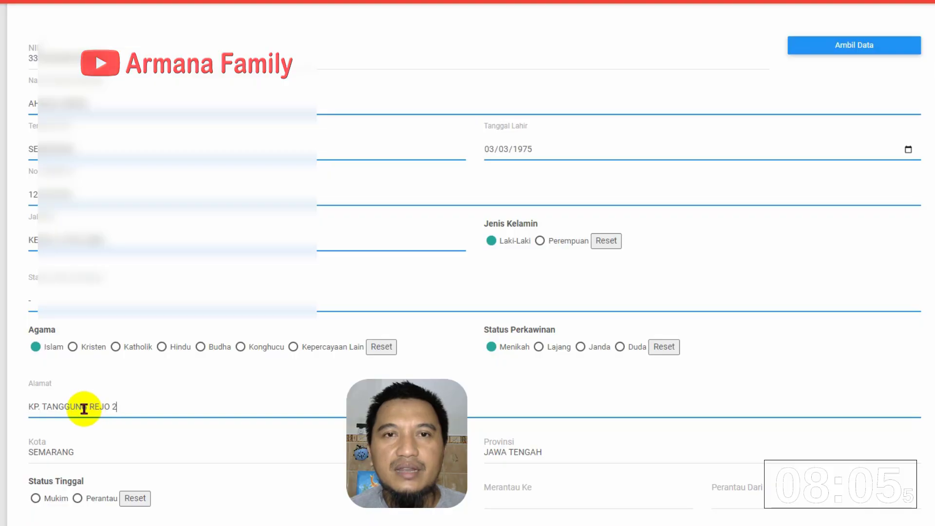
pyautogui.scroll(-1, 41, 451)
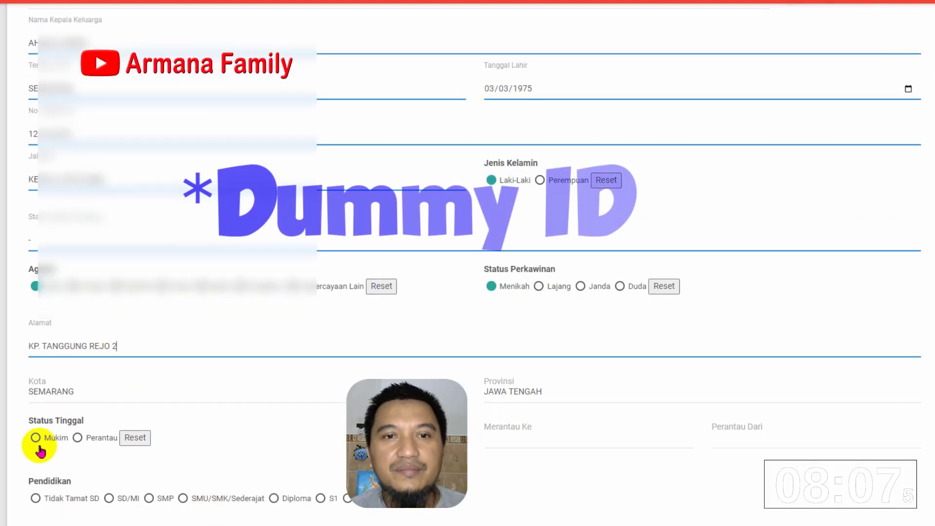
pyautogui.click(38, 444)
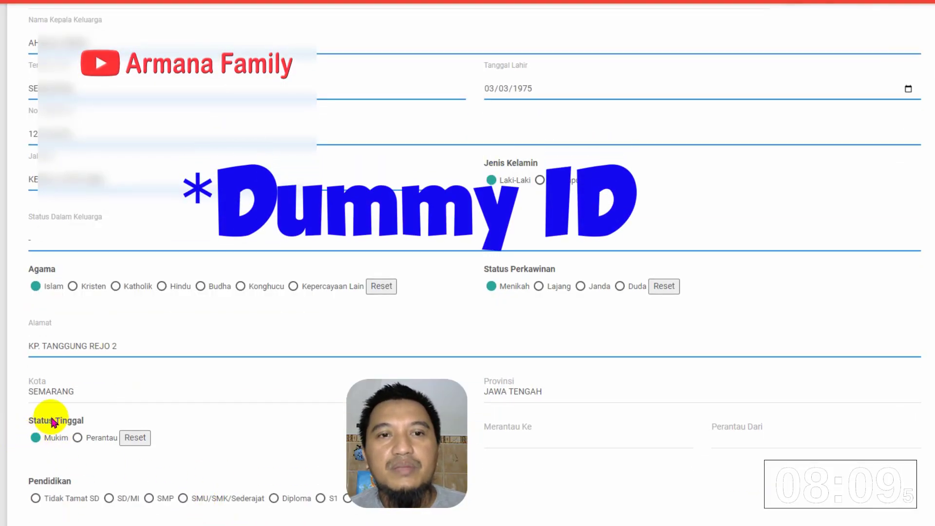
pyautogui.scroll(-3, 482, 384)
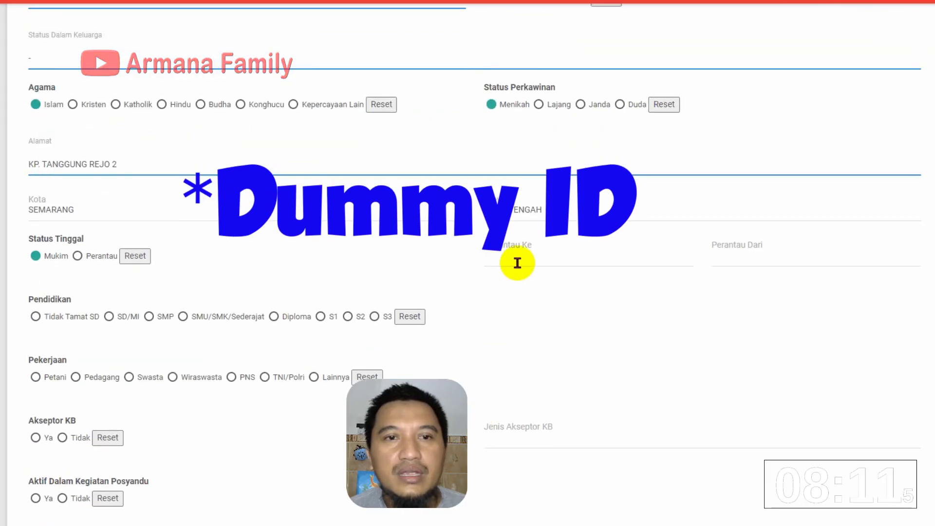
# Enter '-' for Perantau Ke and set occupation to Swasta
pyautogui.click(519, 257)
pyautogui.write('-')
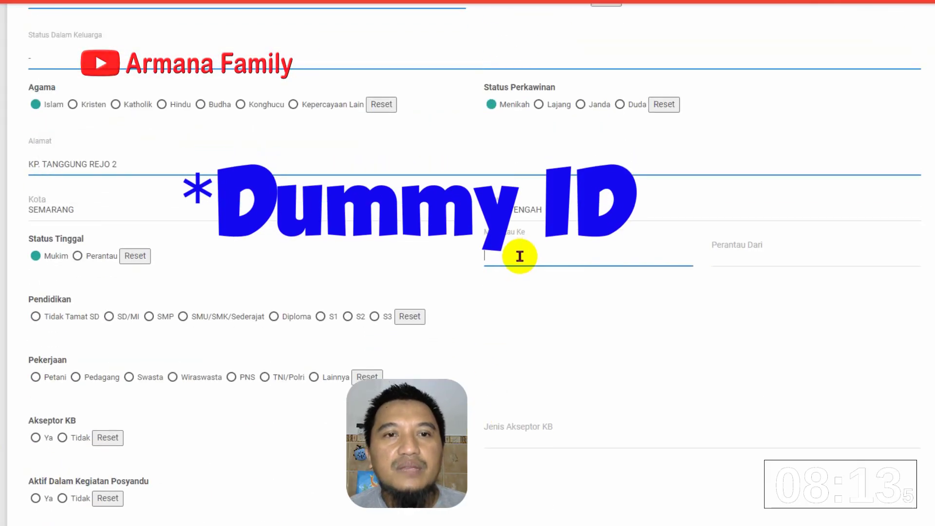
pyautogui.click(724, 255)
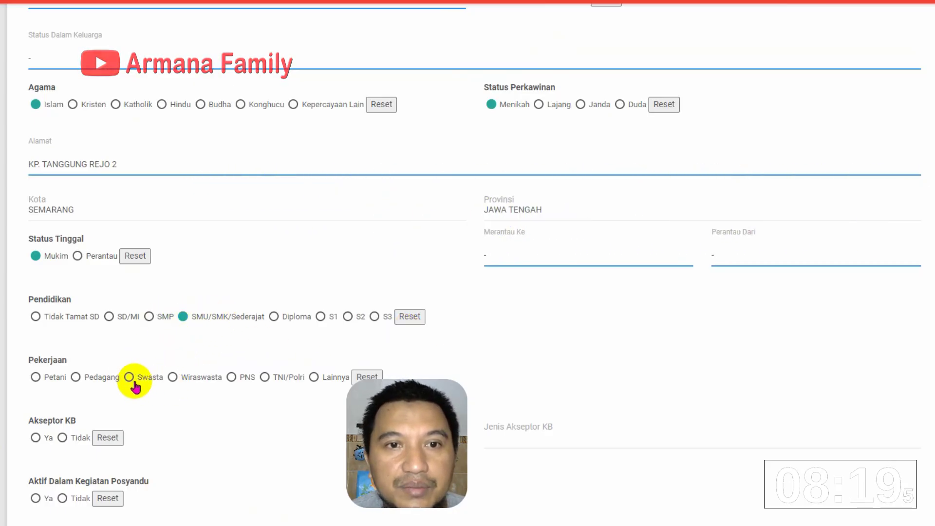
pyautogui.click(129, 377)
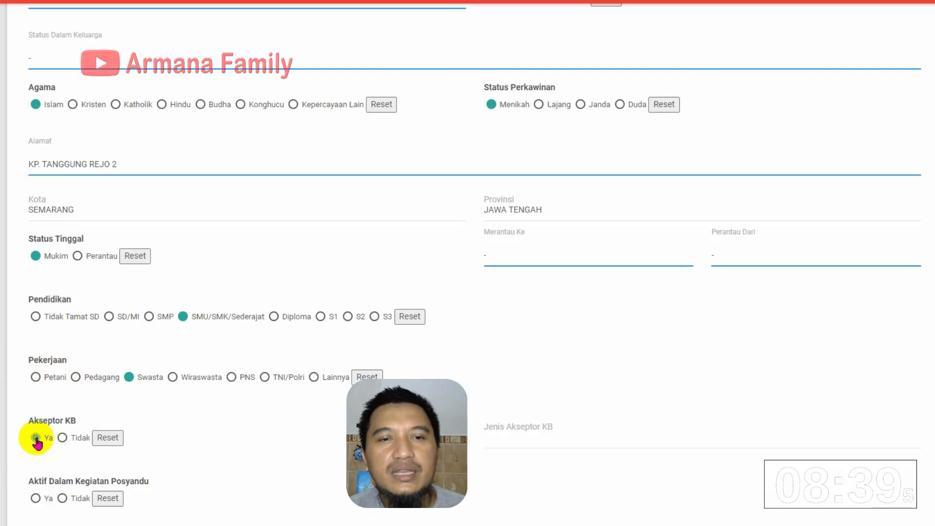
# Answer Ya for Posyandu participation and fill the KB acceptor type field
pyautogui.click(36, 498)
pyautogui.scroll(-5, 75, 463)
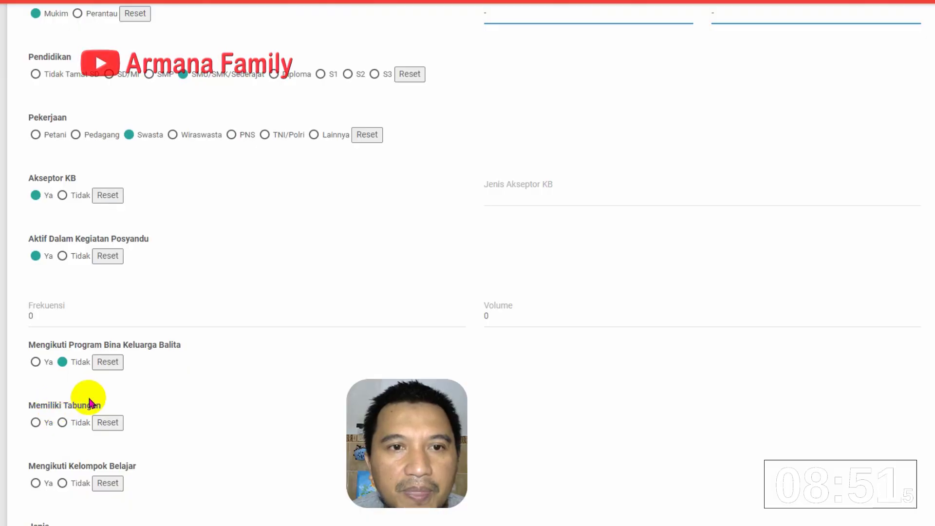
pyautogui.click(505, 199)
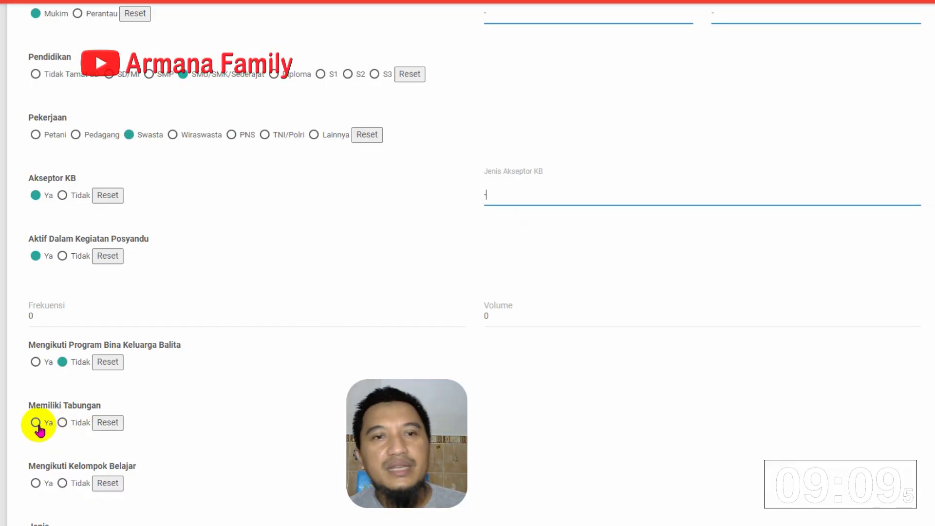
pyautogui.scroll(-1, 48, 448)
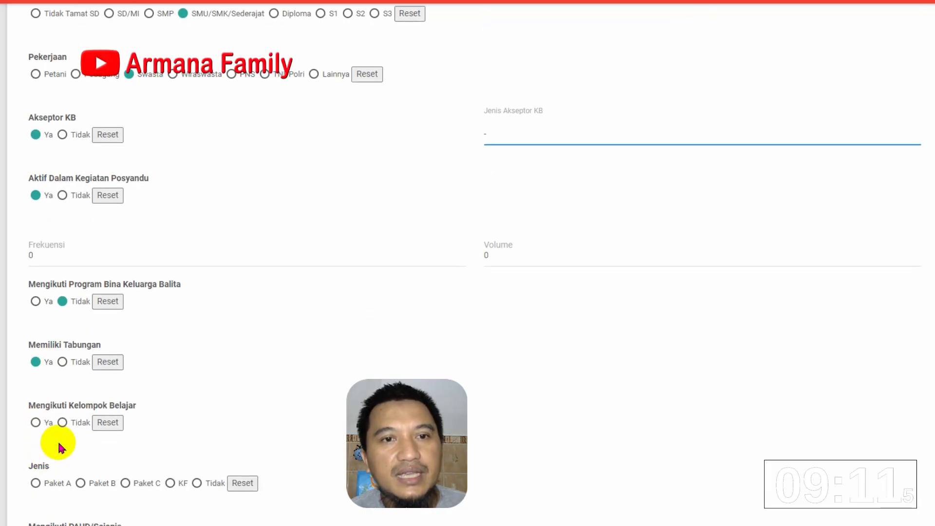
# Answer Tidak for study group, PAUD and cooperative, mark special needs Non Phisik, fill cooperative type
pyautogui.click(62, 423)
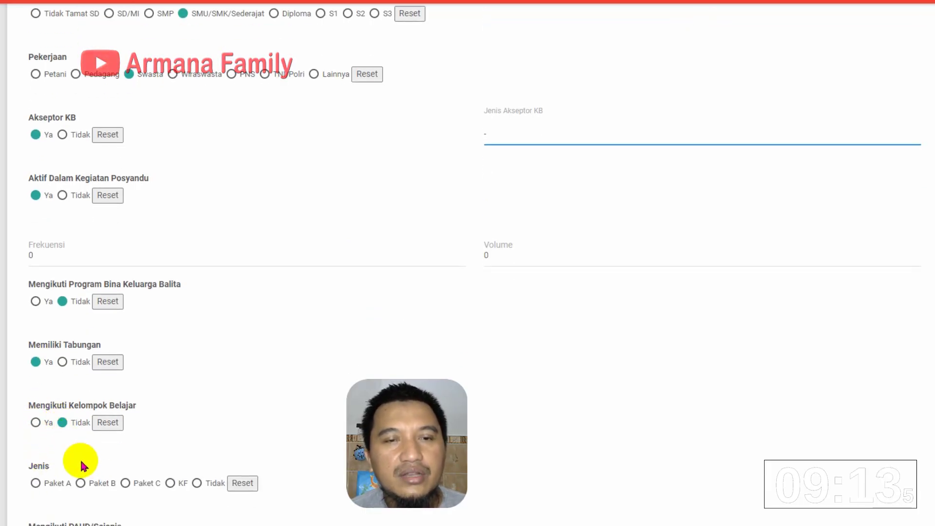
pyautogui.scroll(-3, 78, 462)
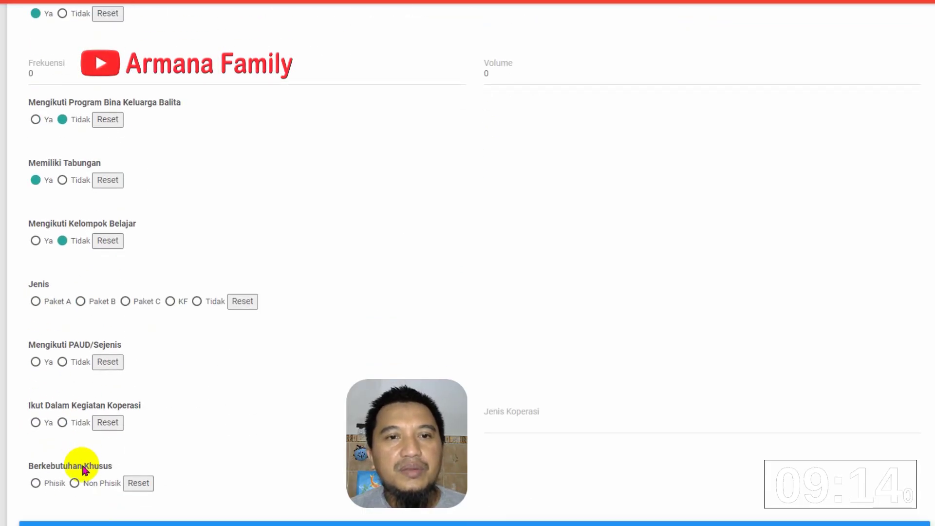
pyautogui.click(63, 363)
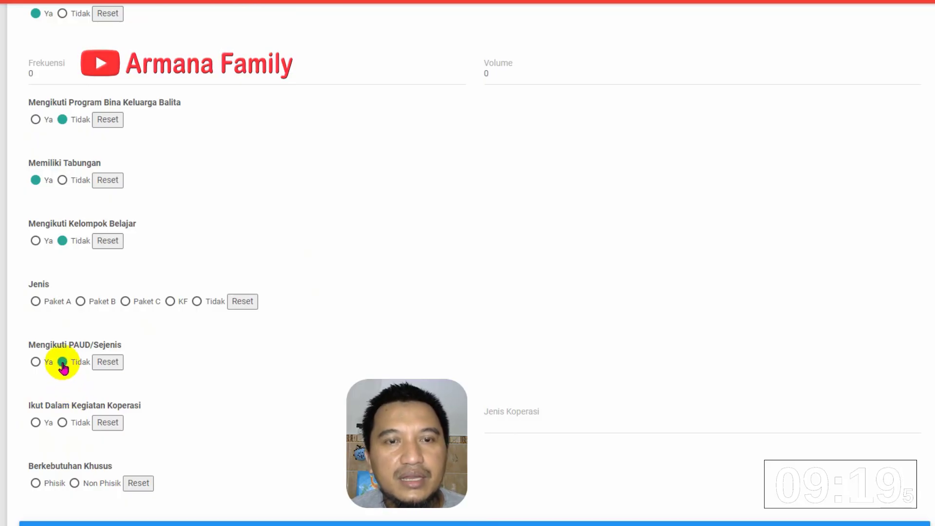
pyautogui.click(62, 423)
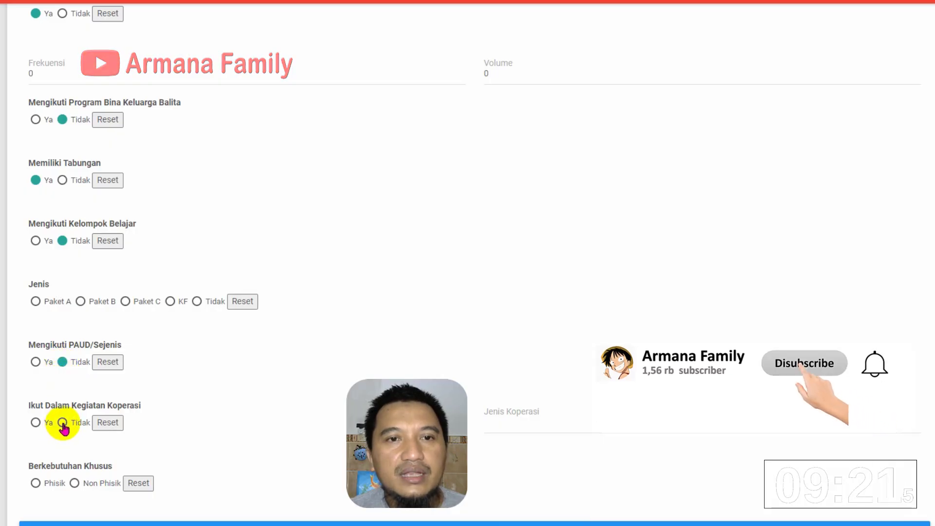
pyautogui.click(74, 482)
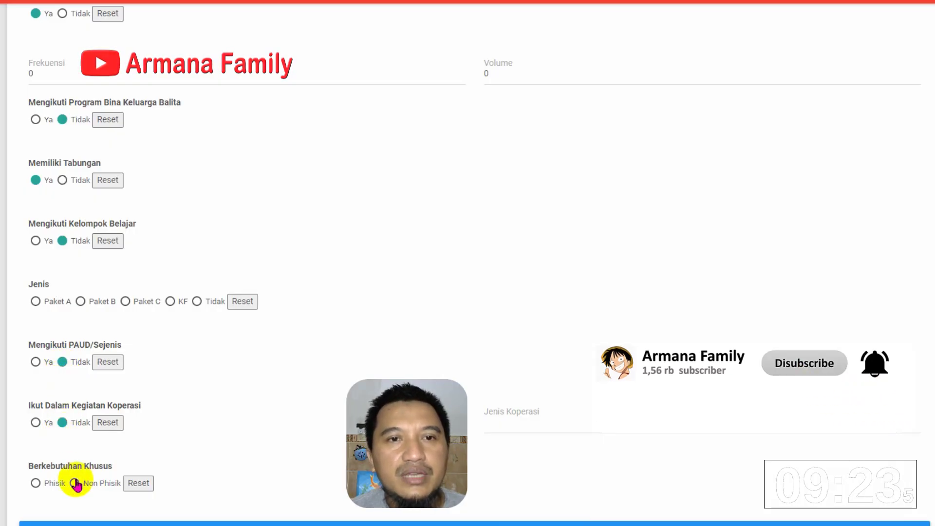
pyautogui.click(498, 419)
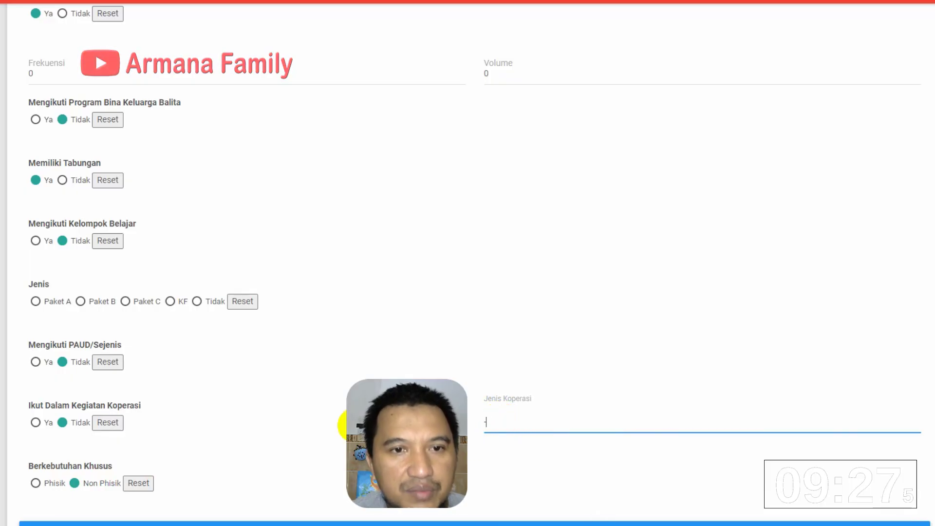
pyautogui.scroll(4, 344, 424)
pyautogui.scroll(4, 344, 424)
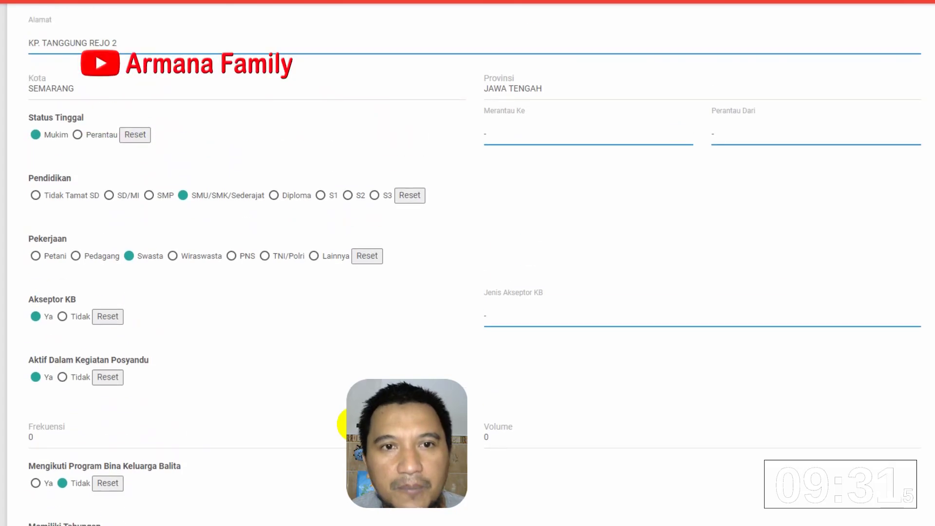
# Switch the Akseptor KB answer to Tidak
pyautogui.scroll(1, 335, 408)
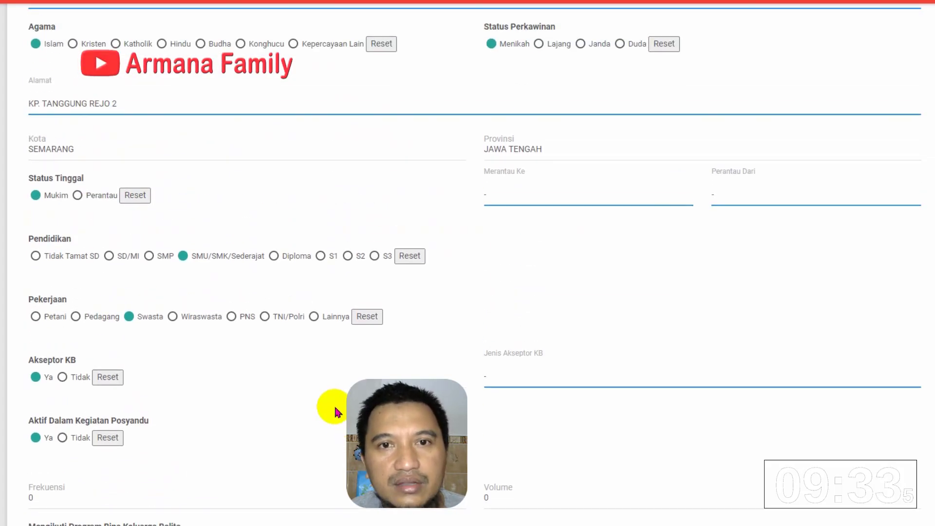
pyautogui.scroll(2, 334, 407)
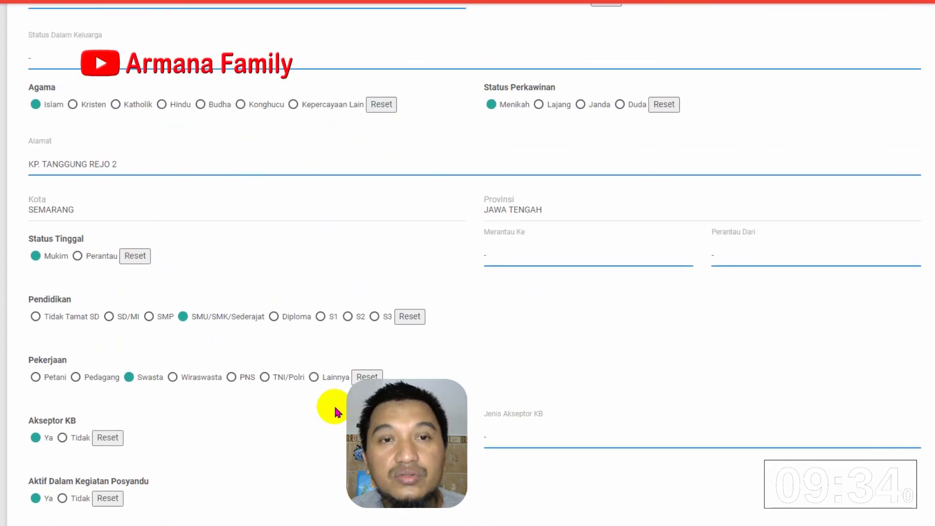
pyautogui.click(63, 437)
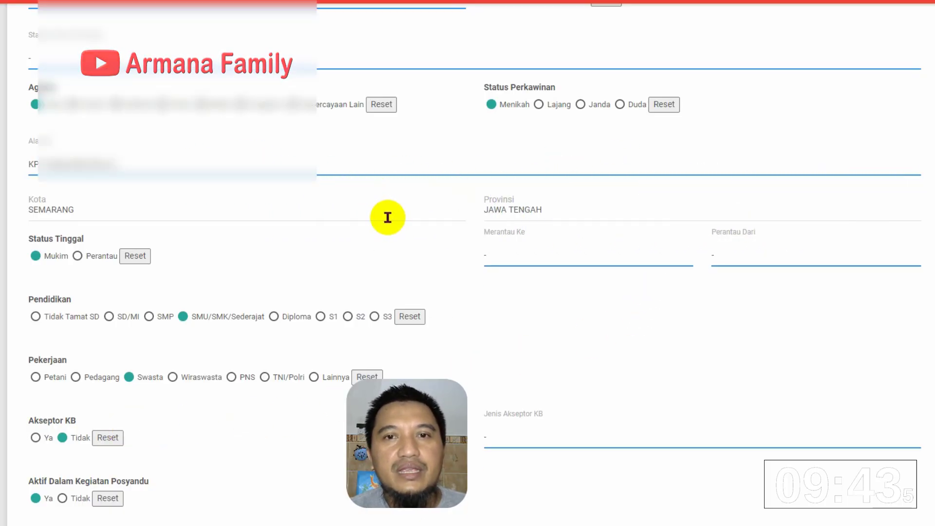
pyautogui.scroll(3, 387, 216)
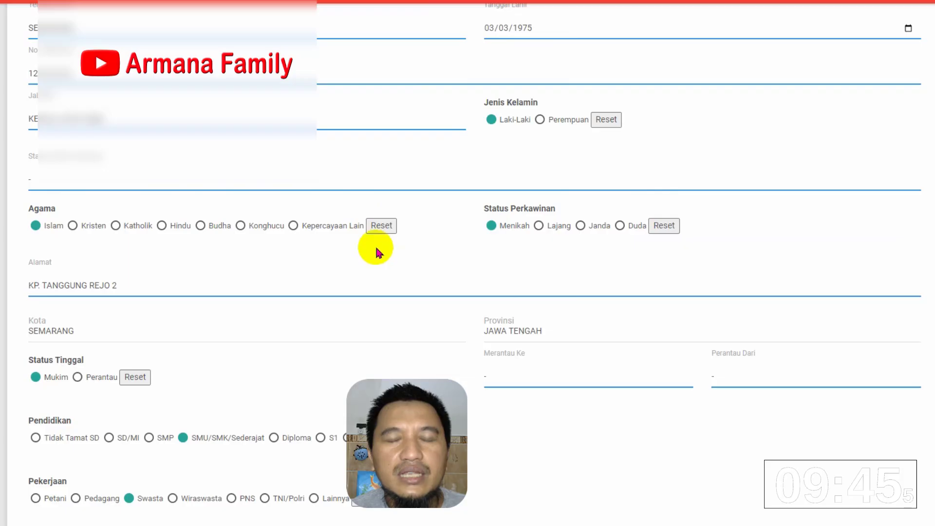
pyautogui.scroll(-13, 376, 252)
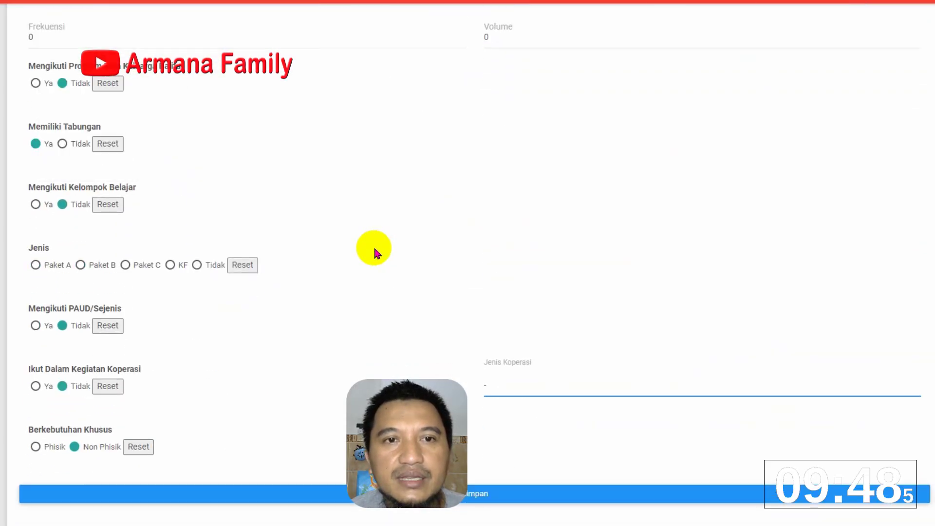
# Save the family head's entry, confirm the 'Data Berhasil Diinput.' alert, and show the saved data list
pyautogui.click(490, 492)
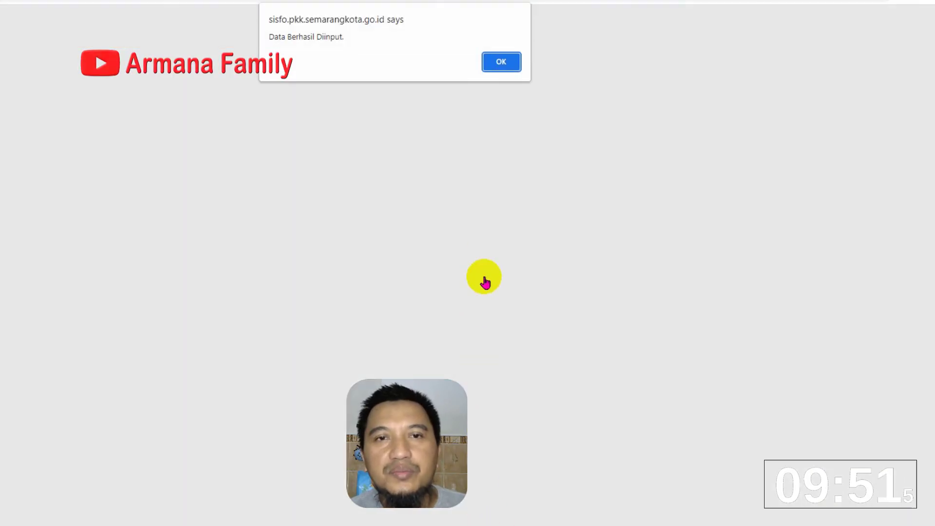
pyautogui.click(498, 63)
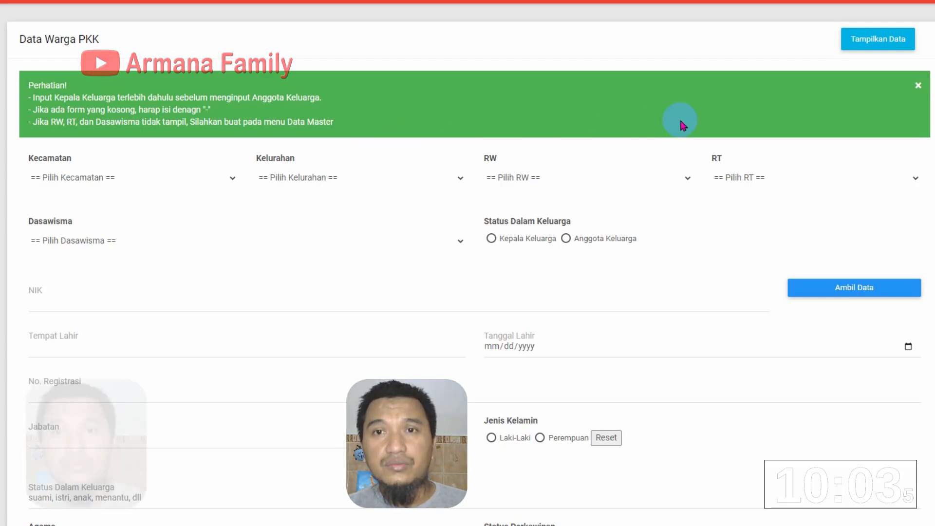
pyautogui.click(873, 41)
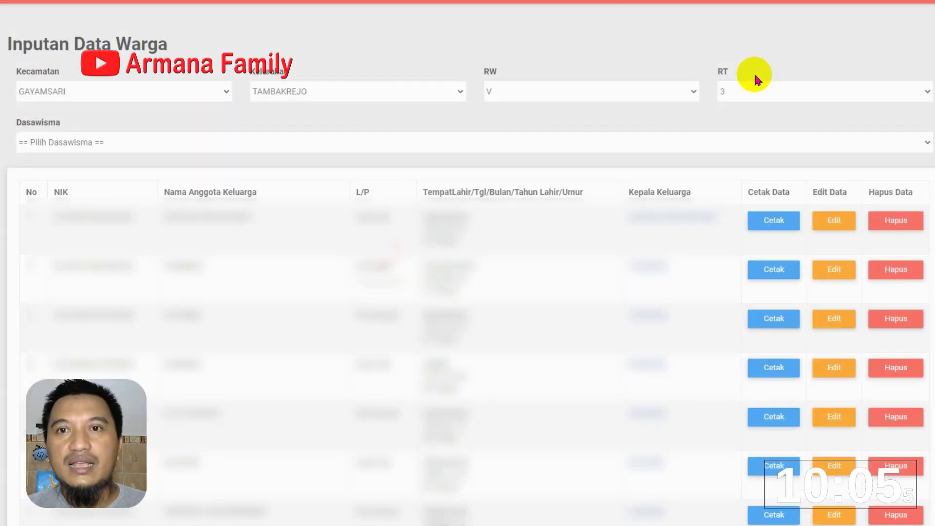
# Filter the resident list to dasawisma TENGIRI 1 and scroll through its entries
pyautogui.click(586, 146)
pyautogui.click(495, 168)
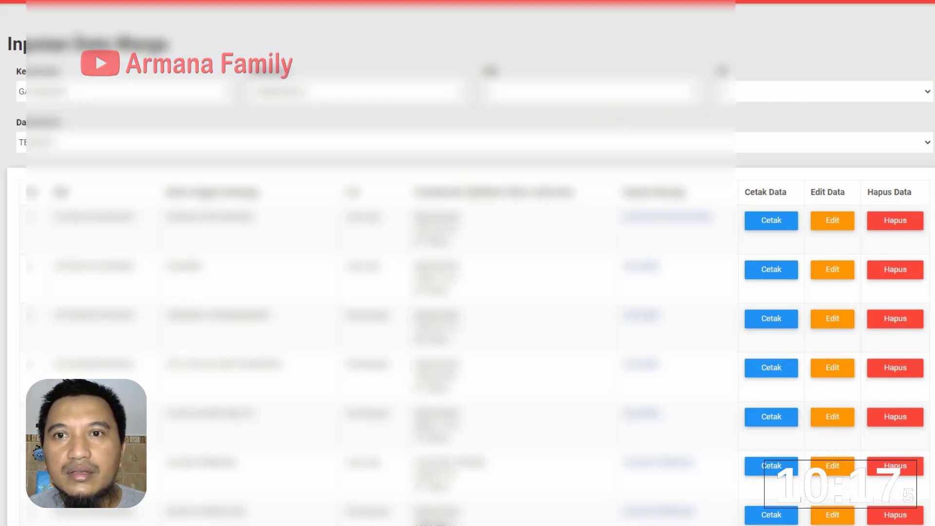
pyautogui.scroll(-15, 489, 71)
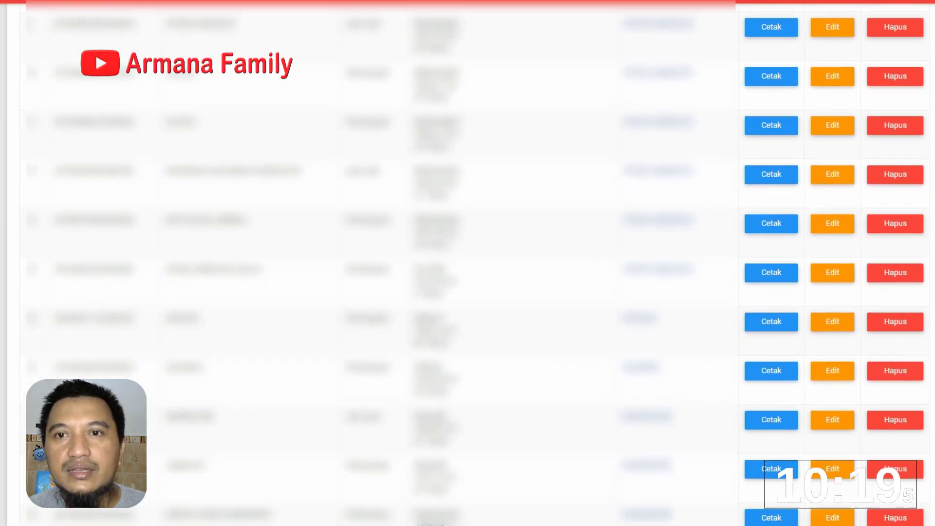
pyautogui.scroll(-3, 468, 263)
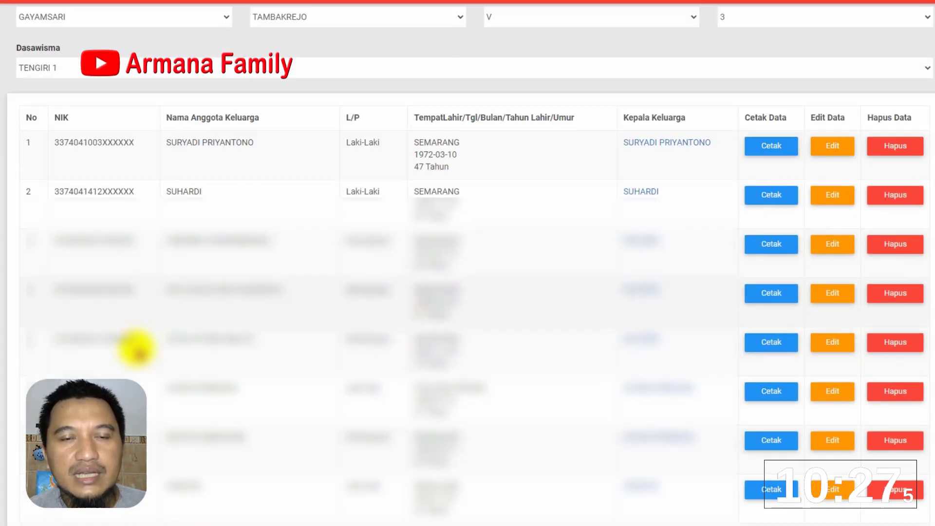
pyautogui.scroll(-10, 129, 340)
pyautogui.scroll(-5, 142, 389)
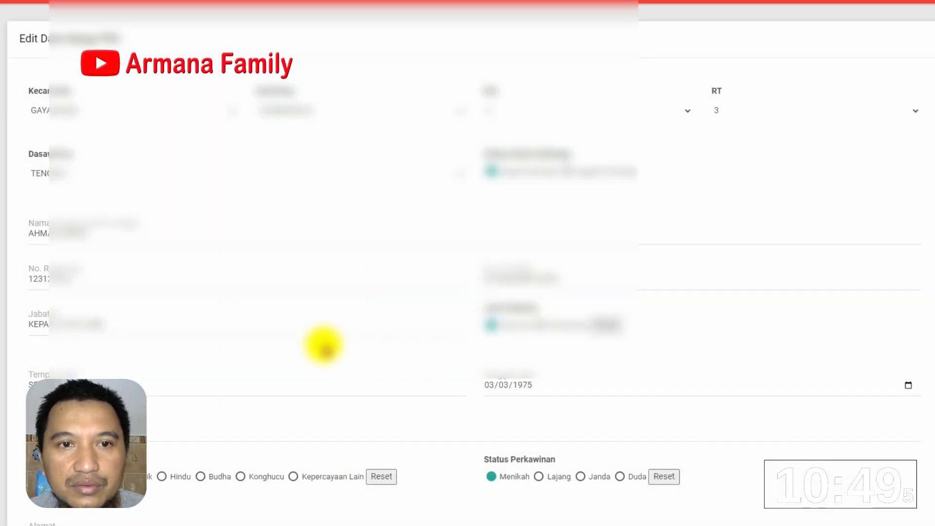
# Save the family head's edited entry with Simpan at the bottom of the form
pyautogui.scroll(-20, 324, 346)
pyautogui.scroll(-1, 326, 350)
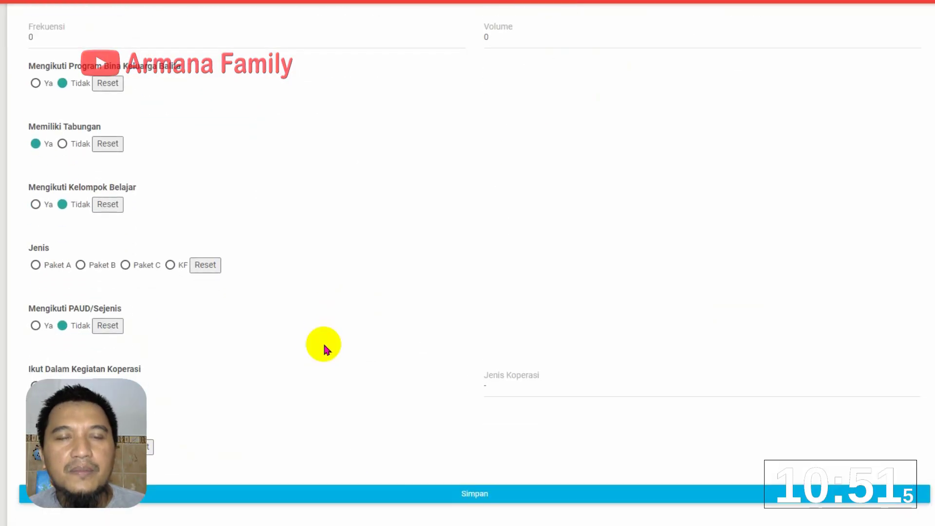
pyautogui.scroll(20, 324, 345)
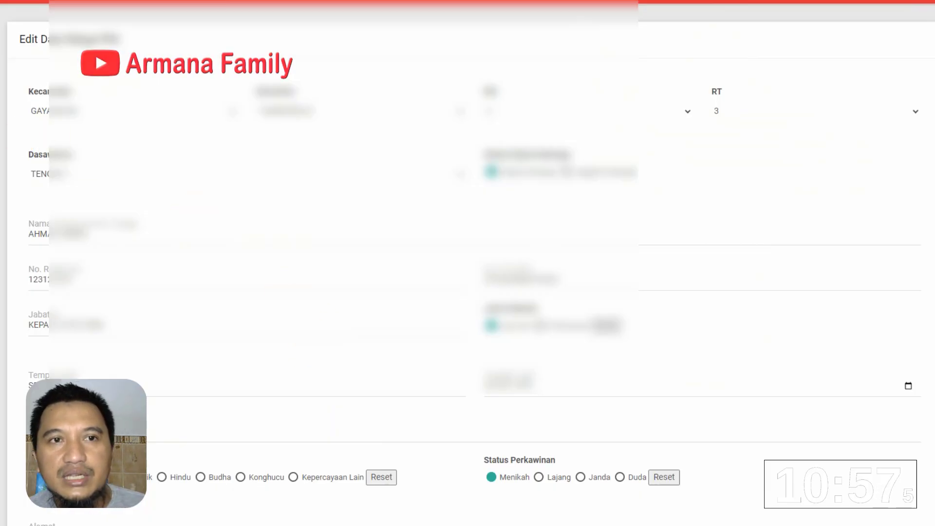
pyautogui.scroll(-20, 255, 204)
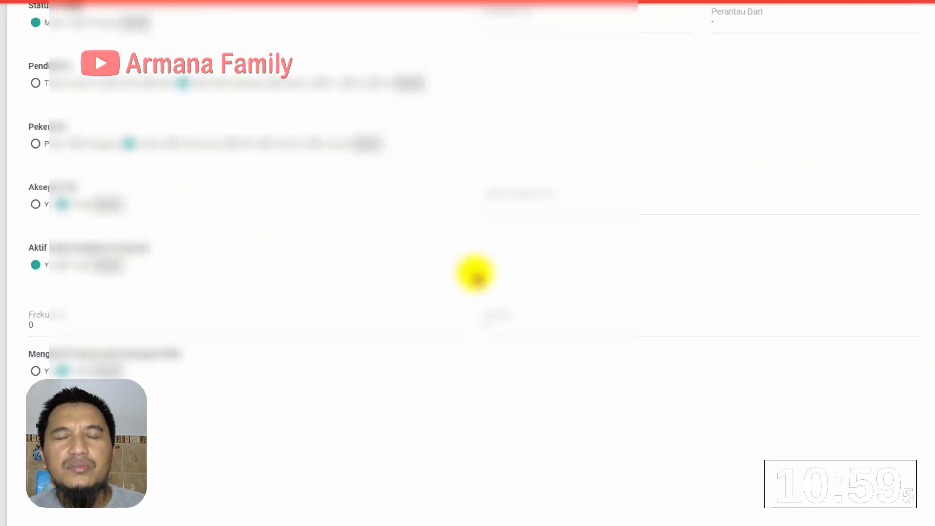
pyautogui.scroll(-1, 479, 281)
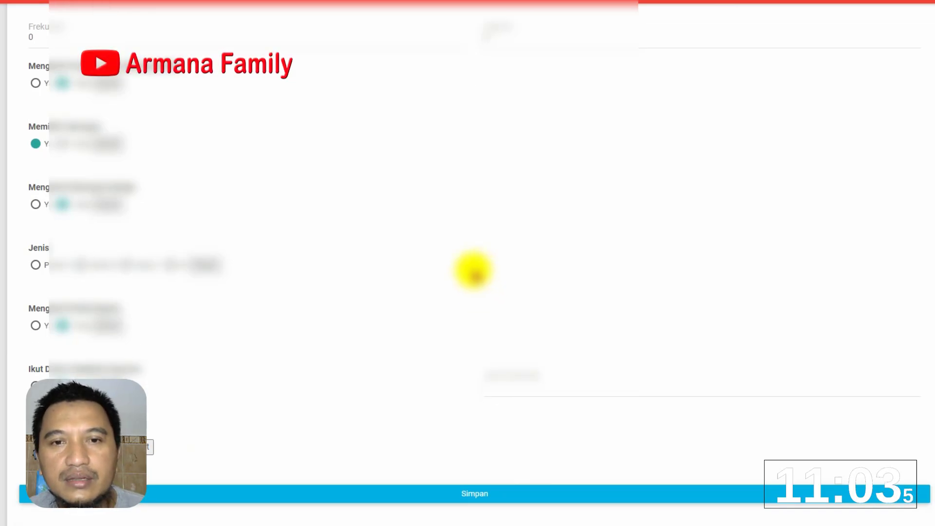
pyautogui.click(483, 493)
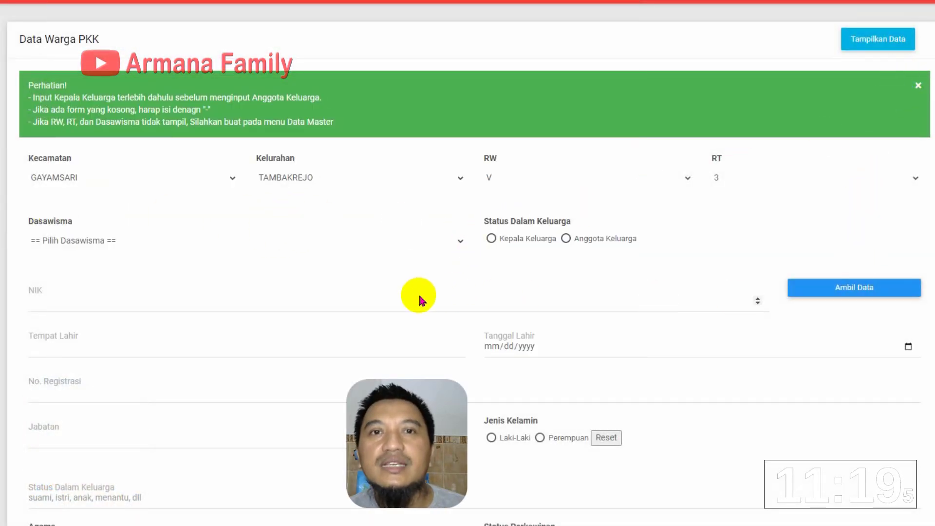
# Choose dasawisma TENGIRI 1, mark the entry Anggota Keluarga, and begin typing a dummy NIK
pyautogui.scroll(-1, 181, 247)
pyautogui.click(114, 180)
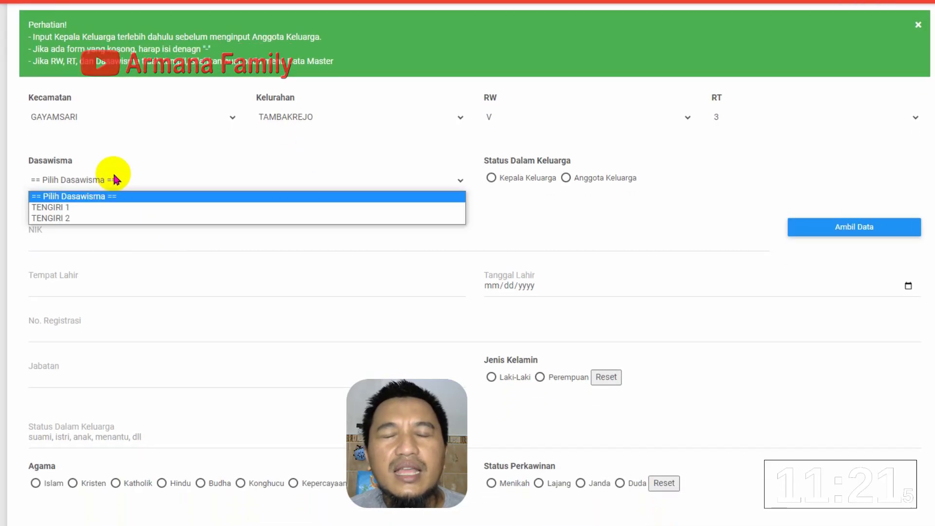
pyautogui.click(108, 208)
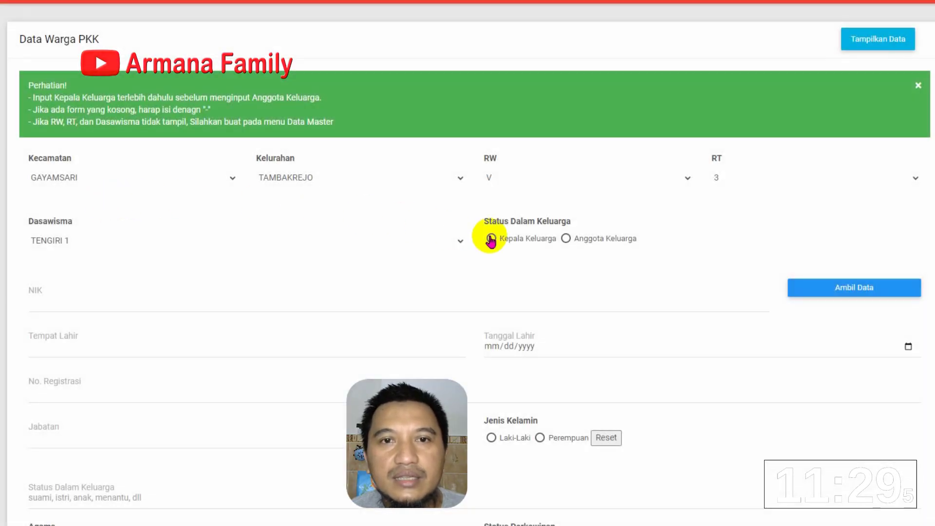
pyautogui.click(589, 243)
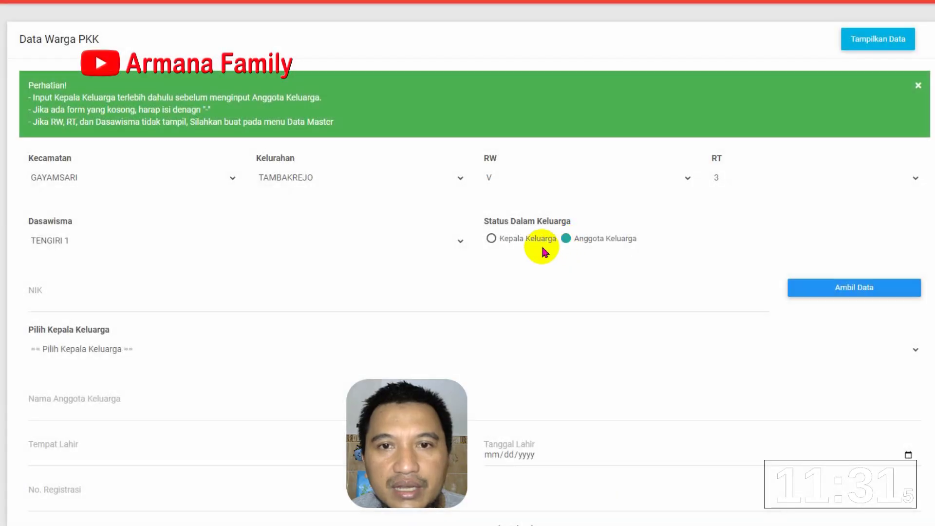
pyautogui.click(135, 304)
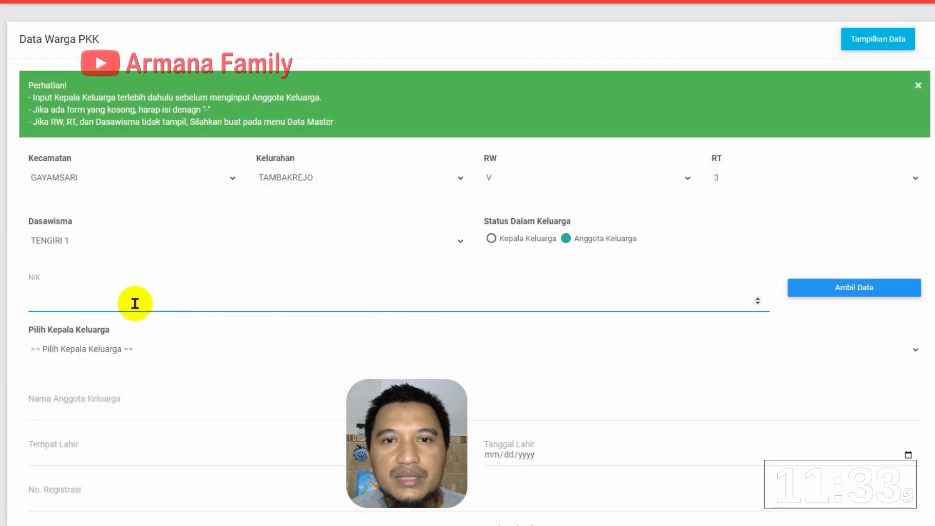
pyautogui.click(135, 303)
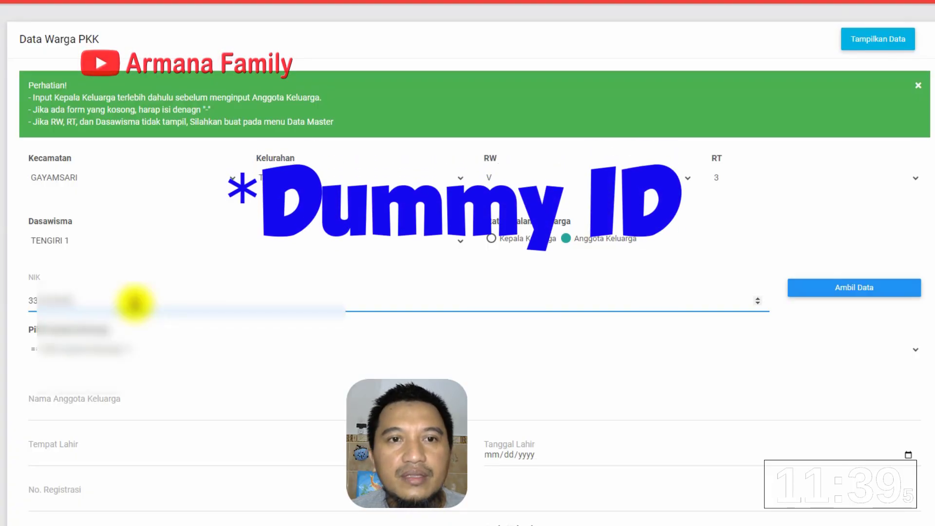
pyautogui.write('123')
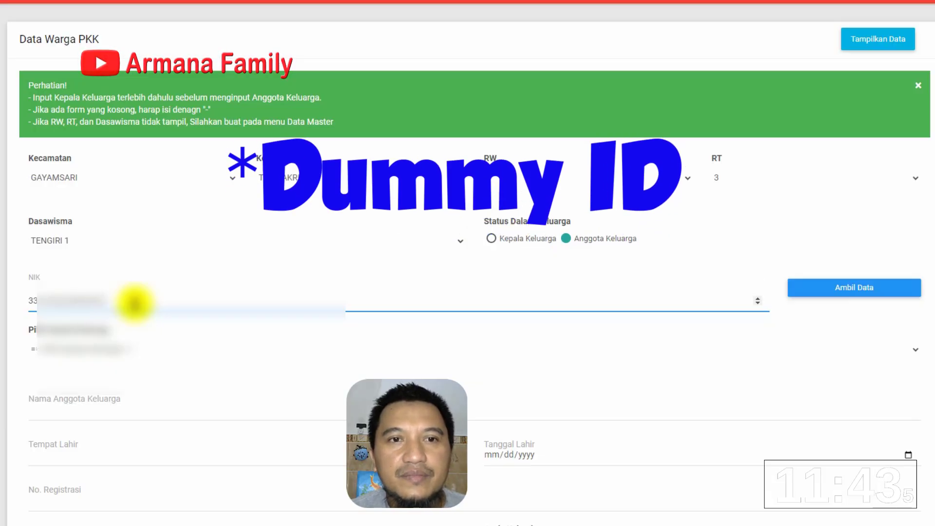
# Select the member's family head, then enter her name and birthplace
pyautogui.click(104, 345)
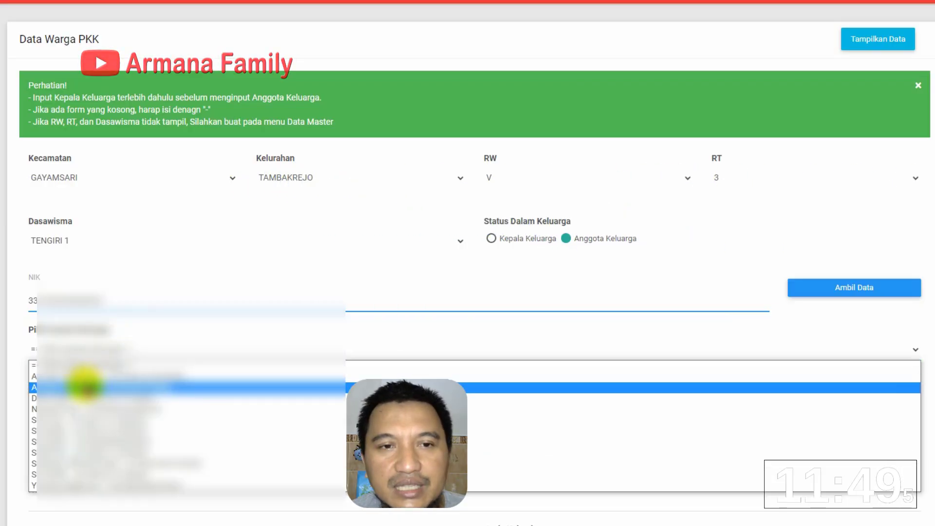
pyautogui.click(85, 386)
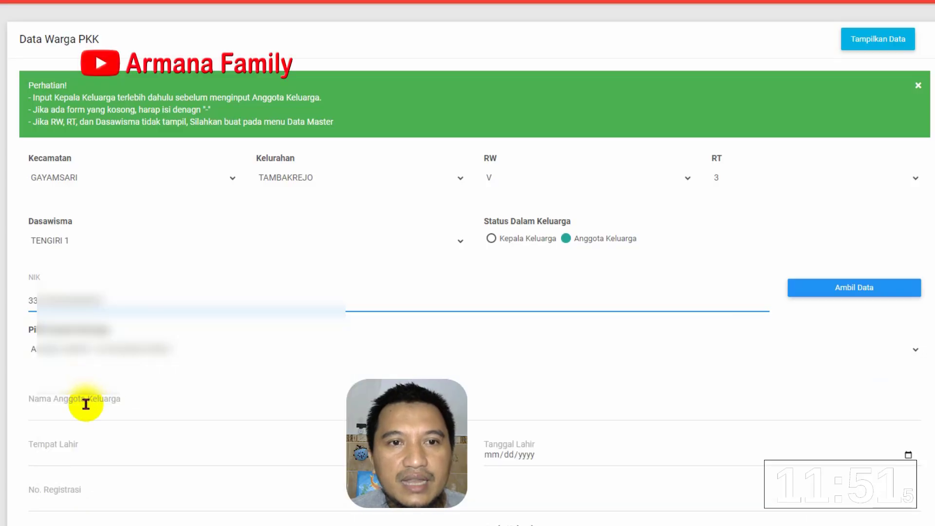
pyautogui.click(85, 404)
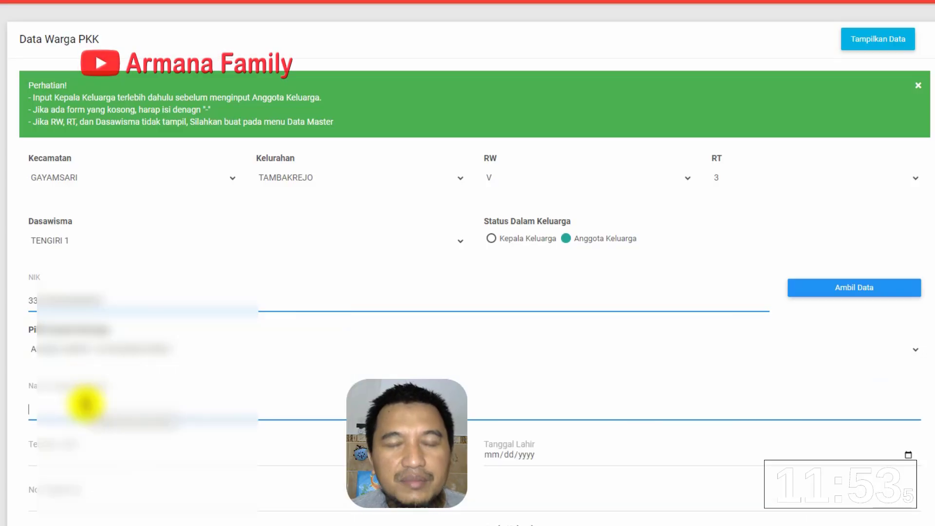
pyautogui.write('SI')
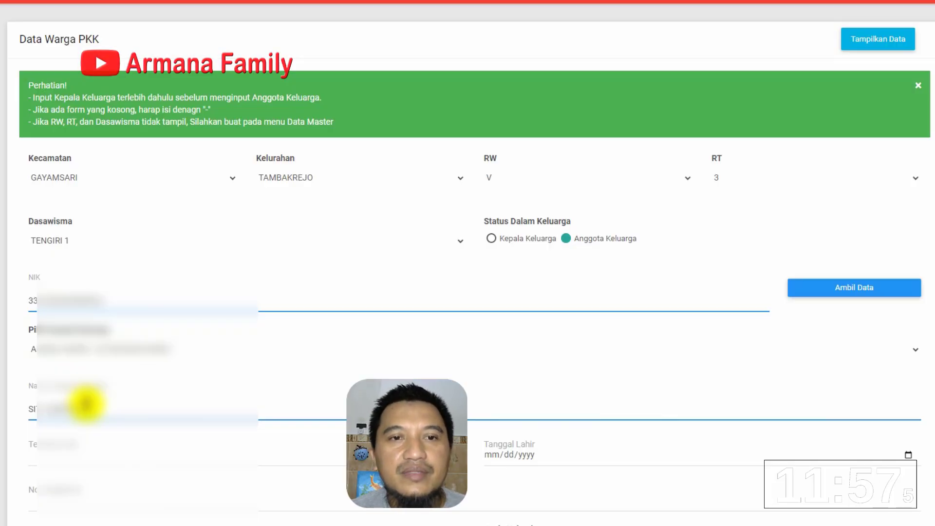
pyautogui.click(83, 447)
pyautogui.write('SEMARANG')
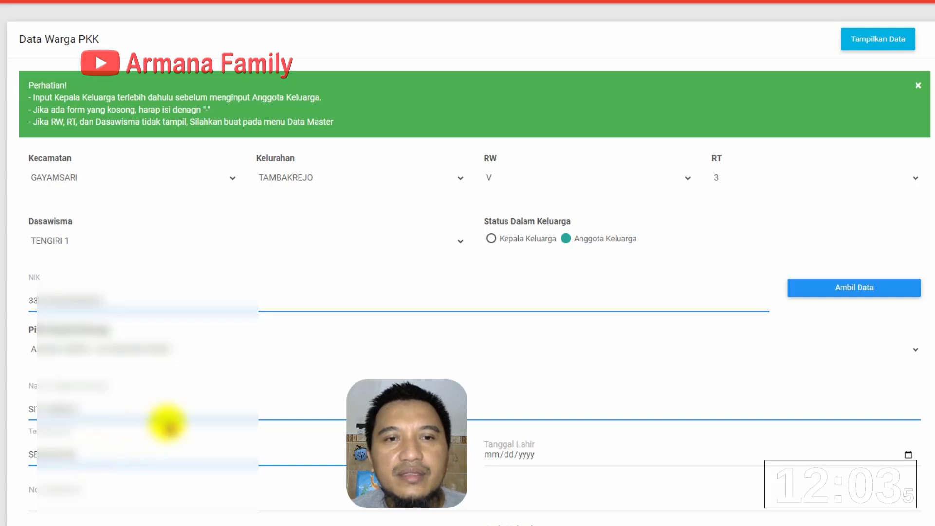
pyautogui.scroll(-1, 219, 428)
pyautogui.scroll(-5, 220, 432)
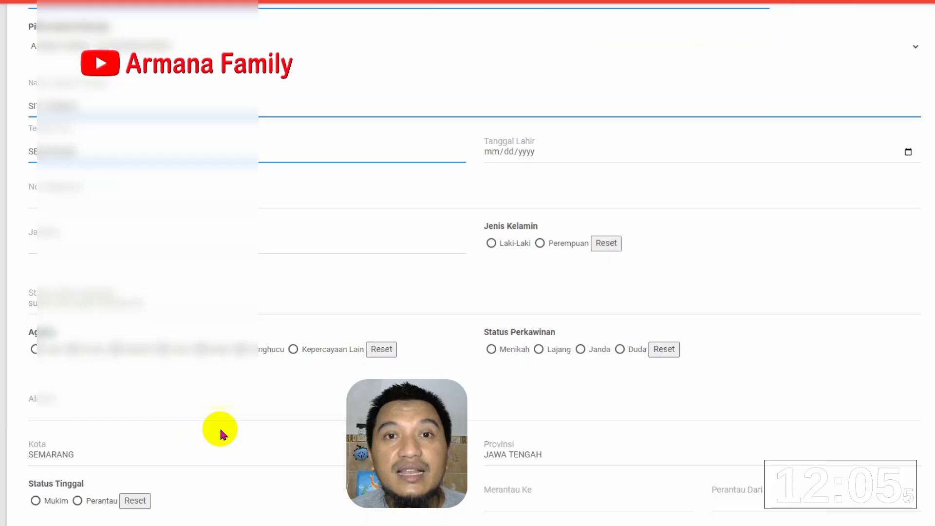
pyautogui.click(492, 161)
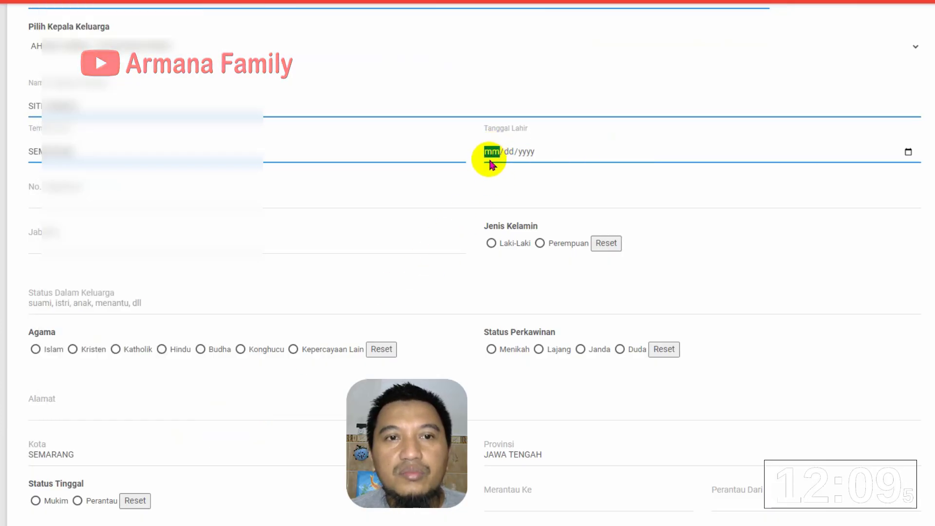
pyautogui.write('07/07/')
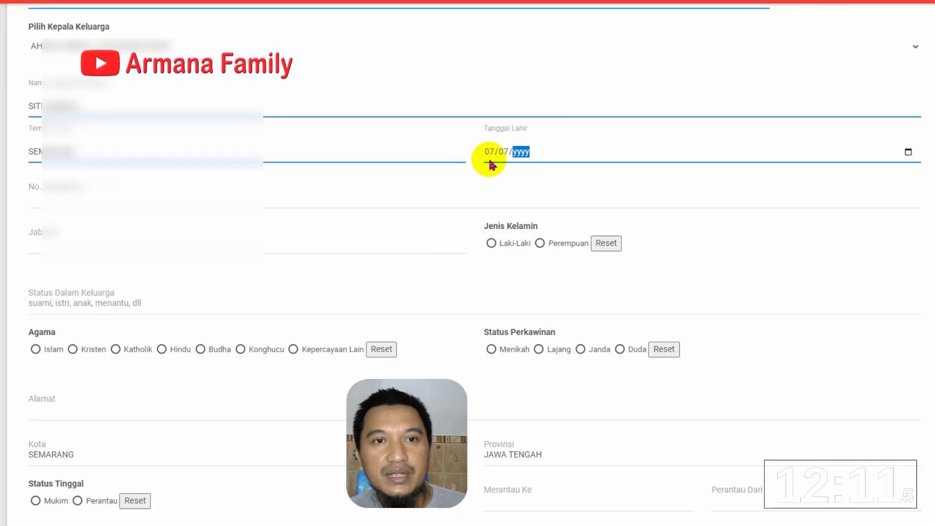
pyautogui.write('1980')
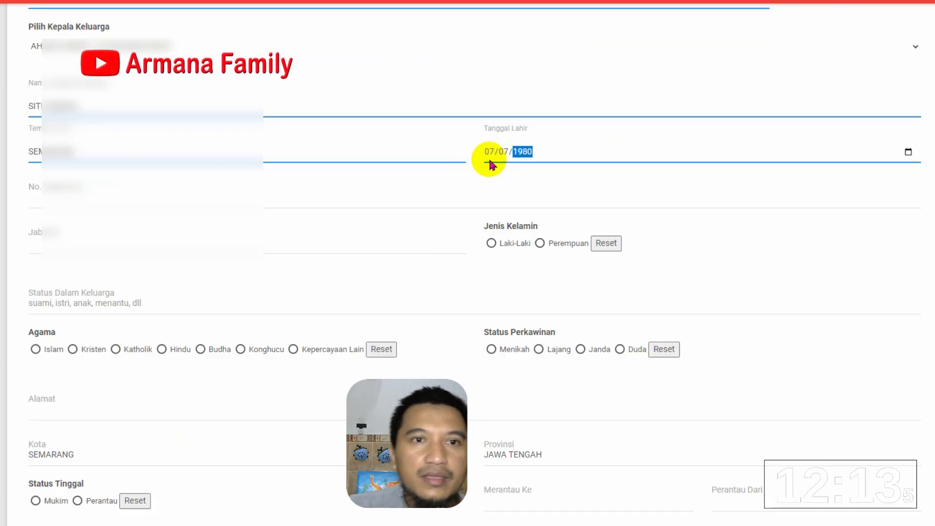
pyautogui.click(291, 203)
pyautogui.write('234')
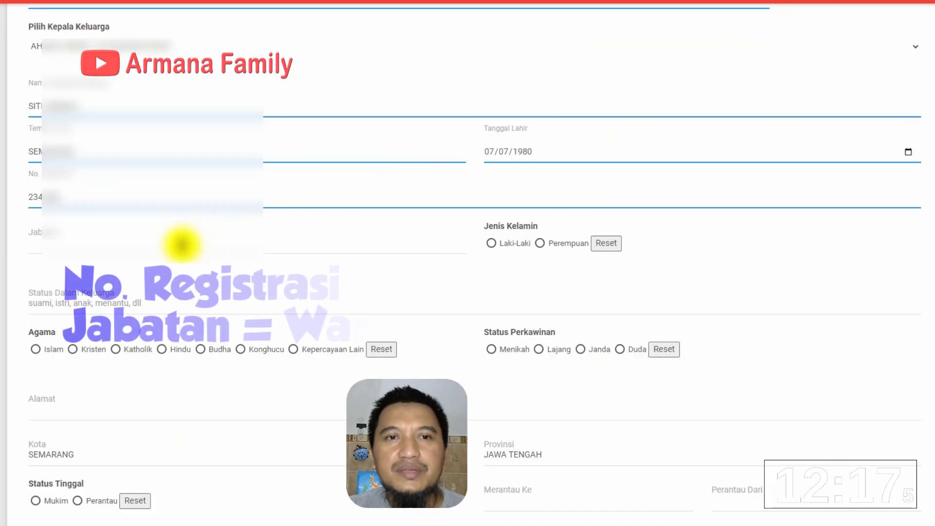
pyautogui.write('000')
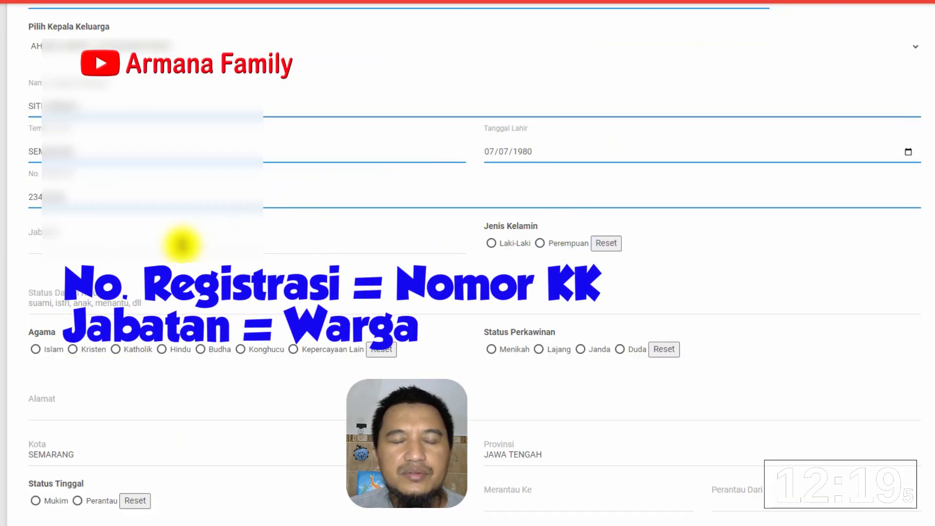
# Fill in the member's position and enter ISTRI as her family status
pyautogui.click(177, 246)
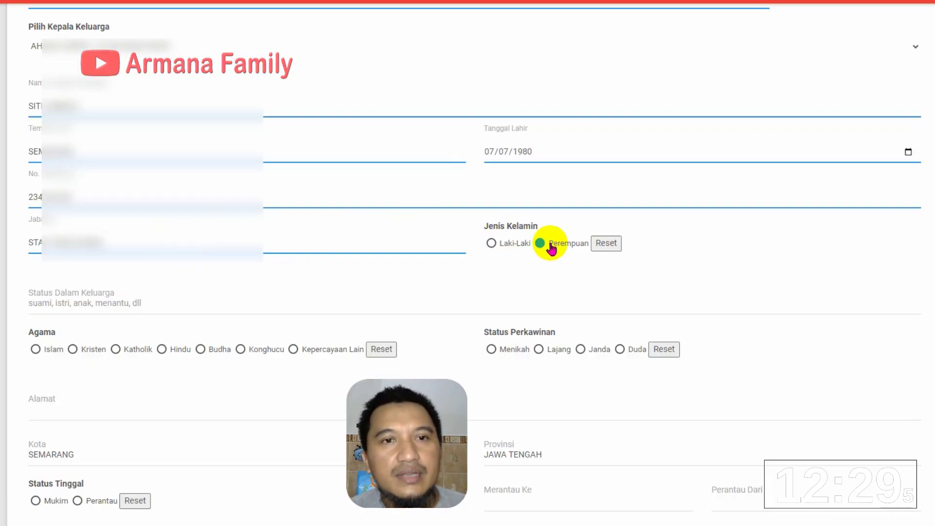
pyautogui.click(126, 306)
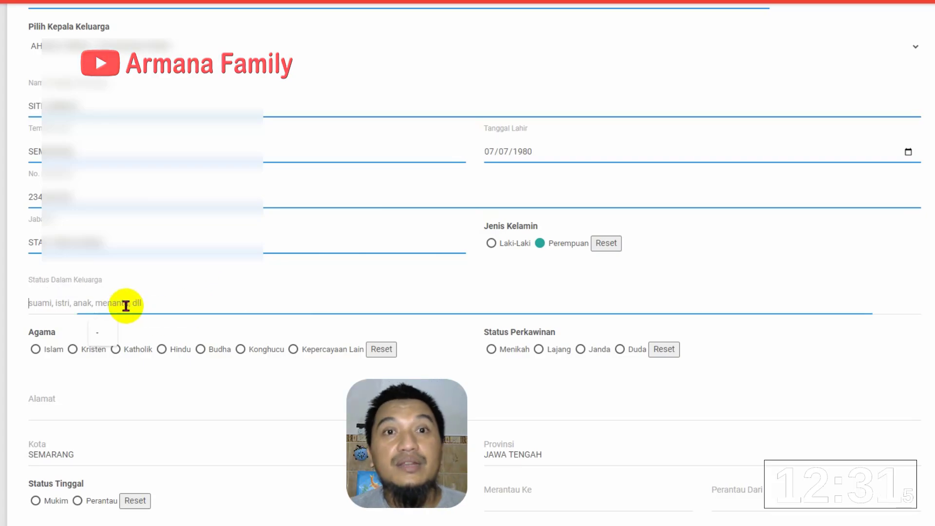
pyautogui.write('I')
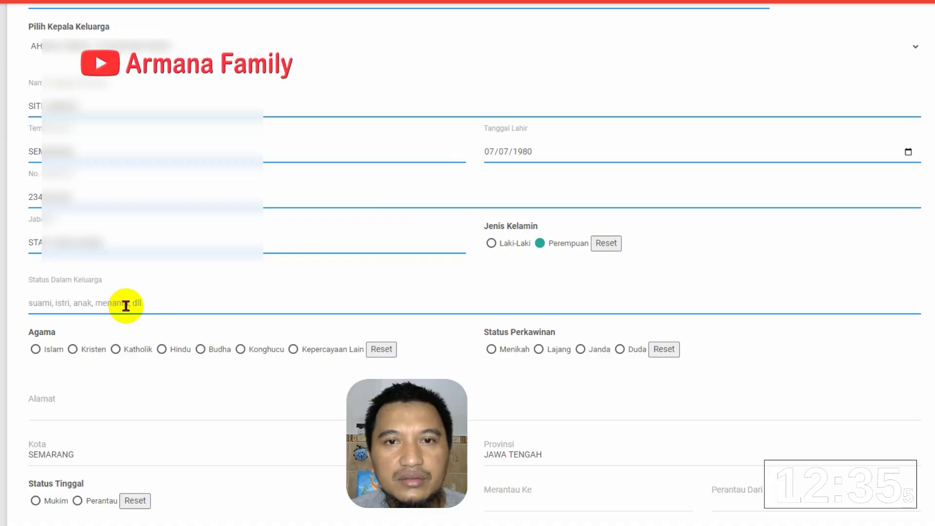
pyautogui.write('S')
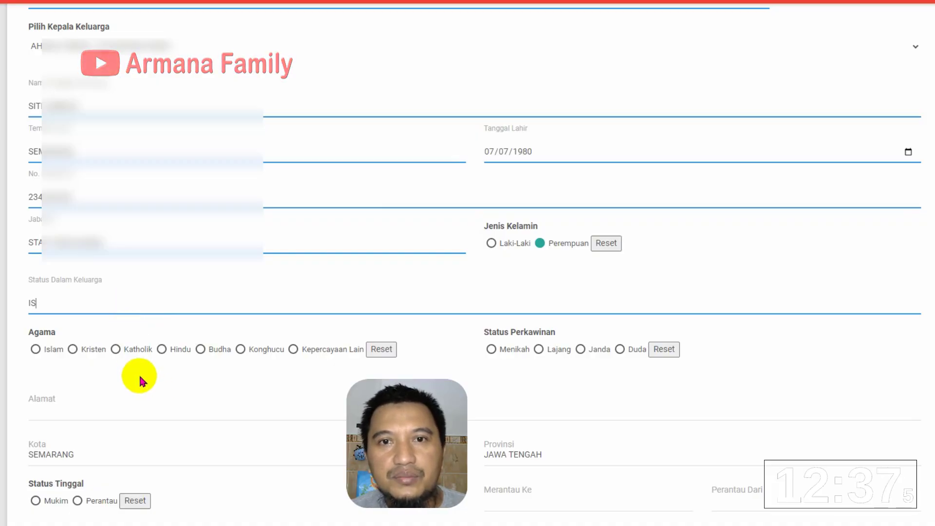
pyautogui.press('BackSpace')
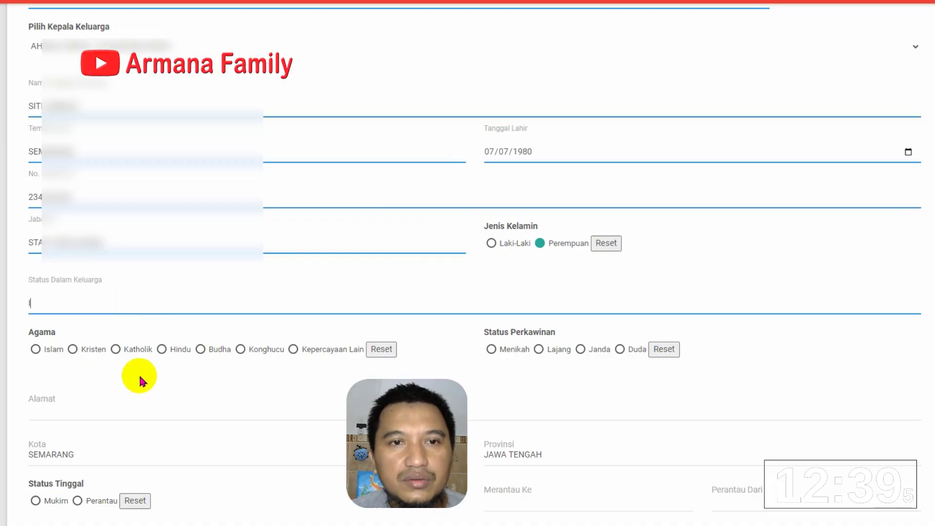
pyautogui.write('STRI')
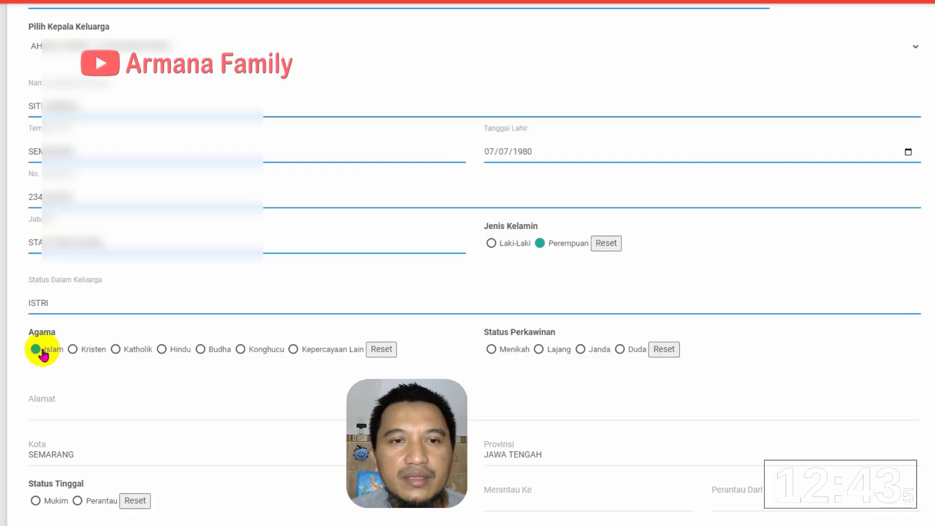
# Set her marital status to Menikah and fill her address from the autofill suggestion
pyautogui.click(497, 351)
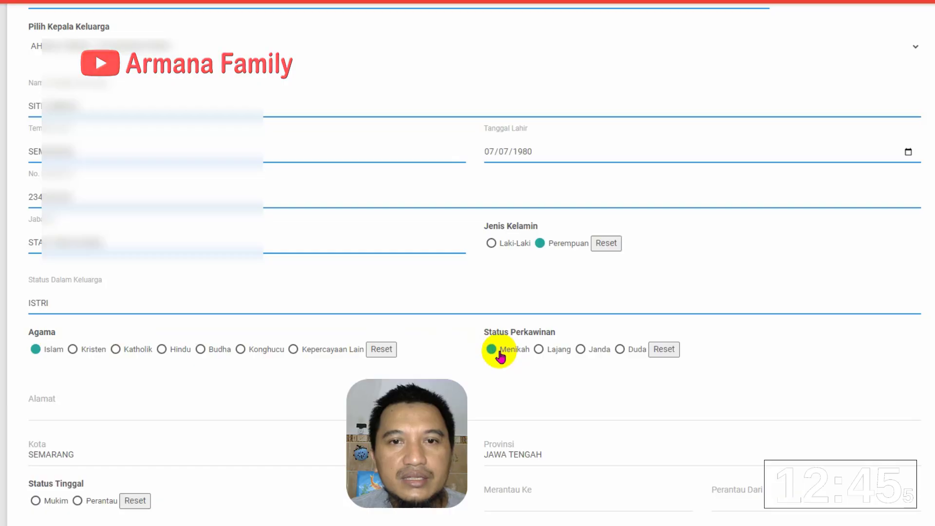
pyautogui.click(228, 414)
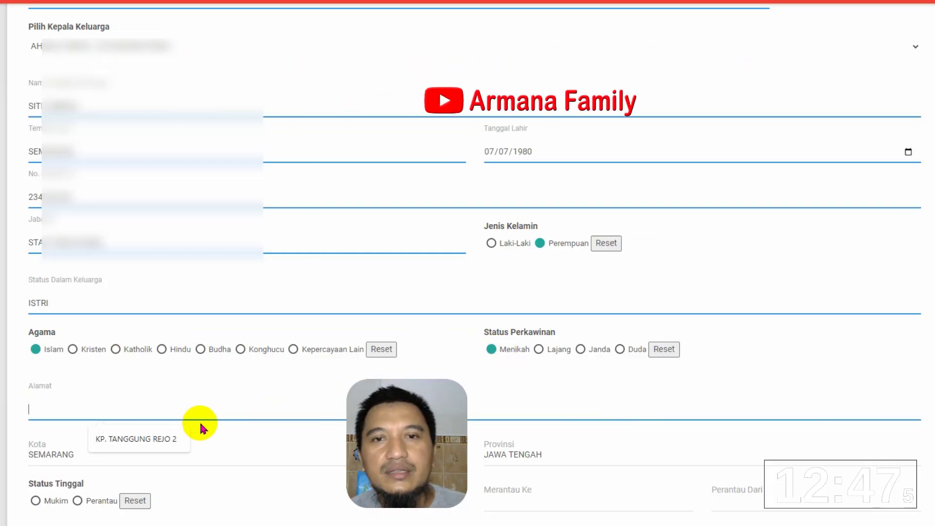
pyautogui.click(160, 440)
pyautogui.scroll(-1, 159, 429)
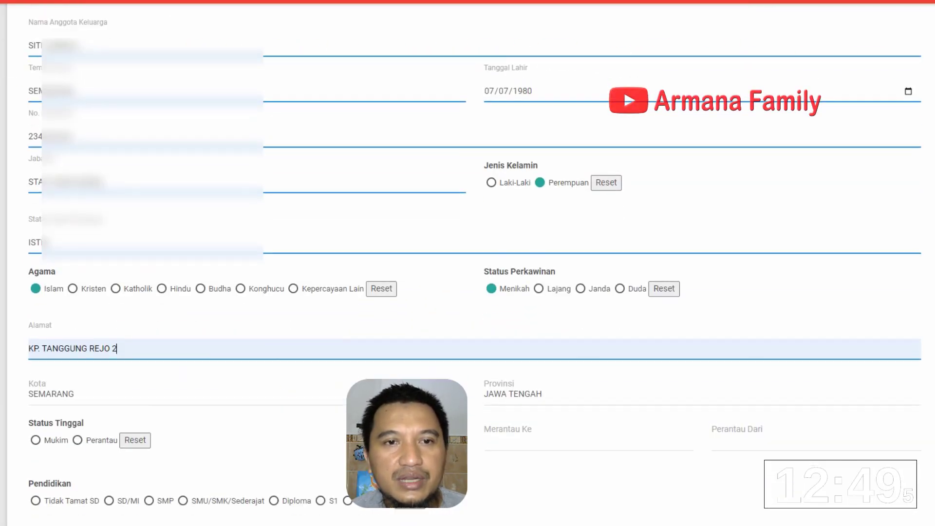
# Set residence Mukim, education SMU/SMK/Sederajat, occupation Lainnya, KB acceptor and Posyandu yes
pyautogui.click(37, 440)
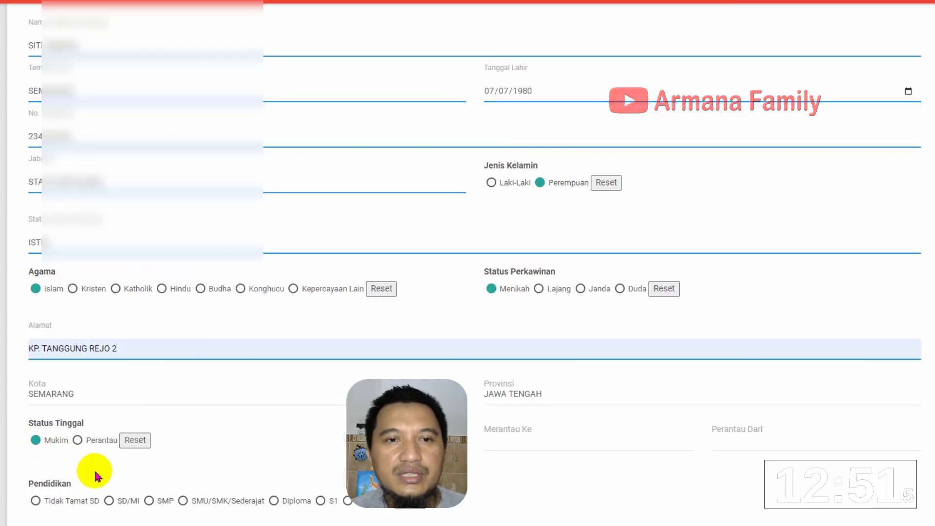
pyautogui.scroll(-5, 94, 475)
pyautogui.click(183, 197)
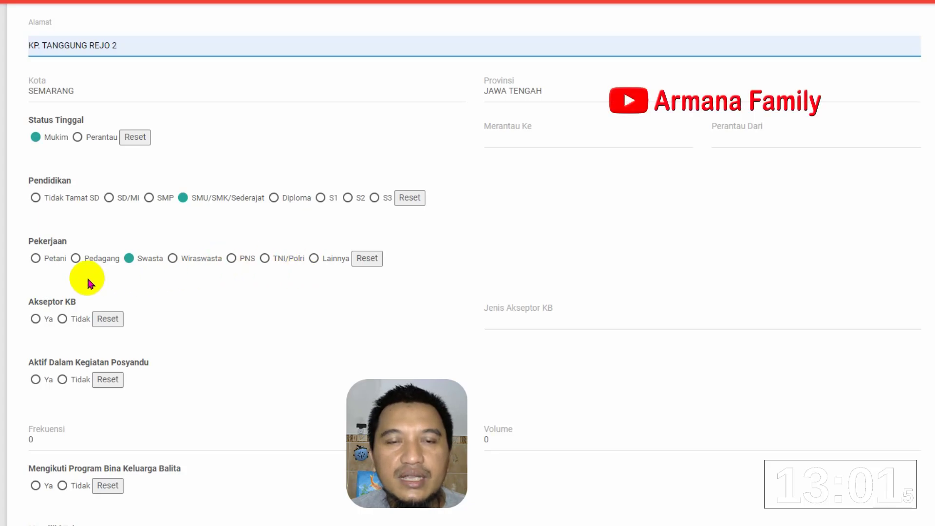
pyautogui.click(314, 259)
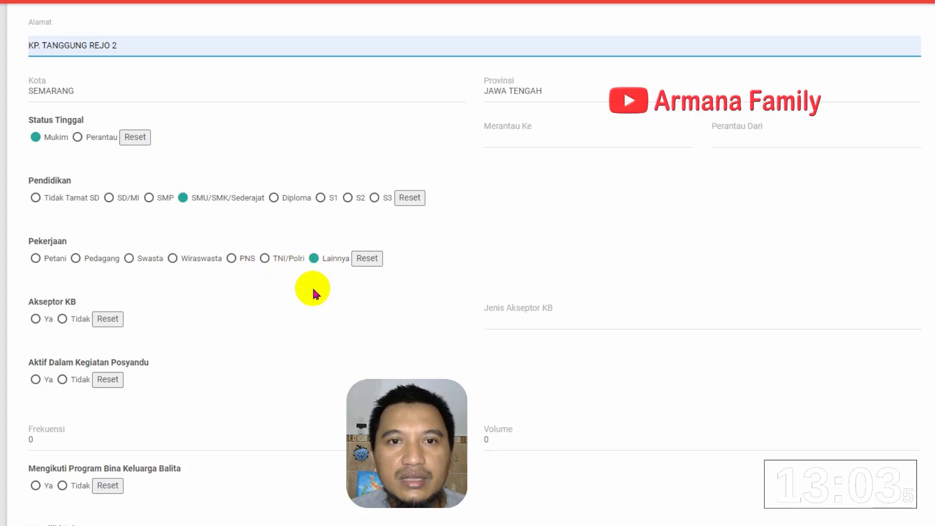
pyautogui.click(36, 320)
pyautogui.click(506, 317)
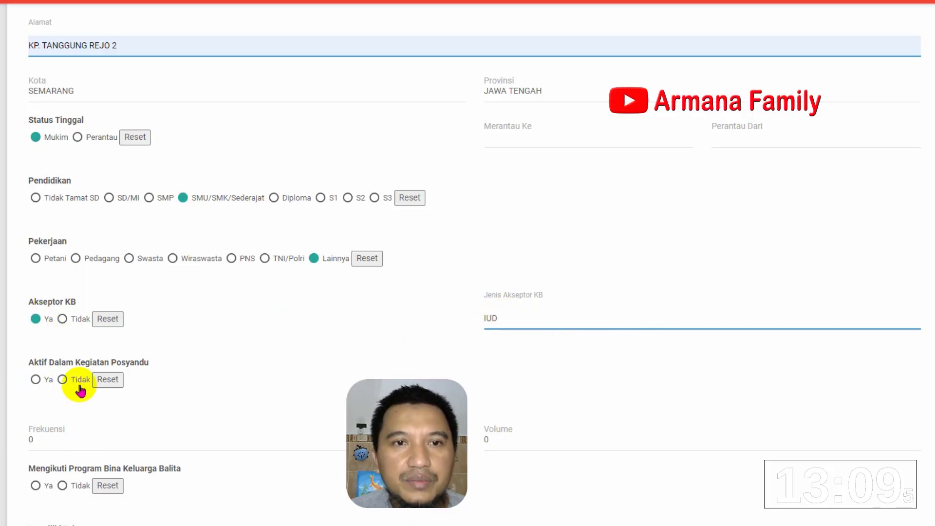
pyautogui.click(35, 379)
pyautogui.scroll(-2, 146, 452)
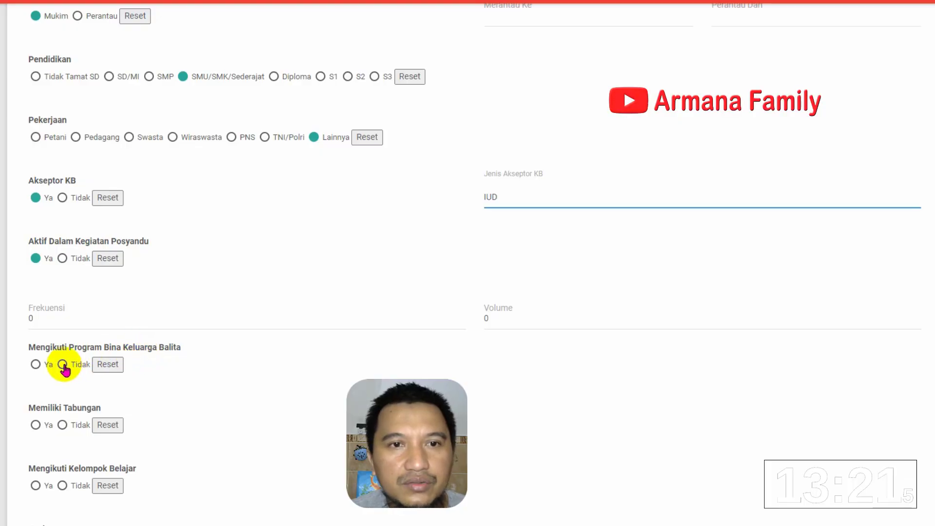
# Answer Bina Keluarga Balita and savings yes, and learning group, learning package and PAUD no
pyautogui.click(35, 364)
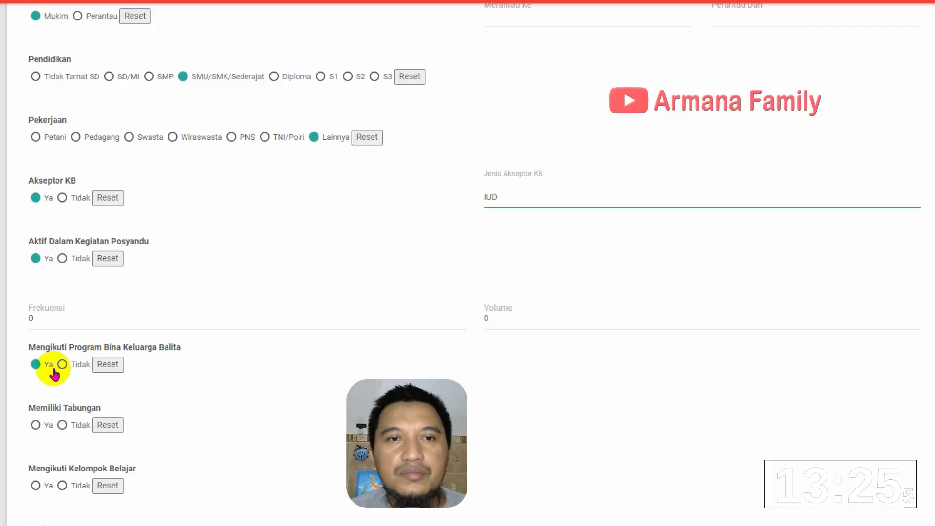
pyautogui.click(36, 430)
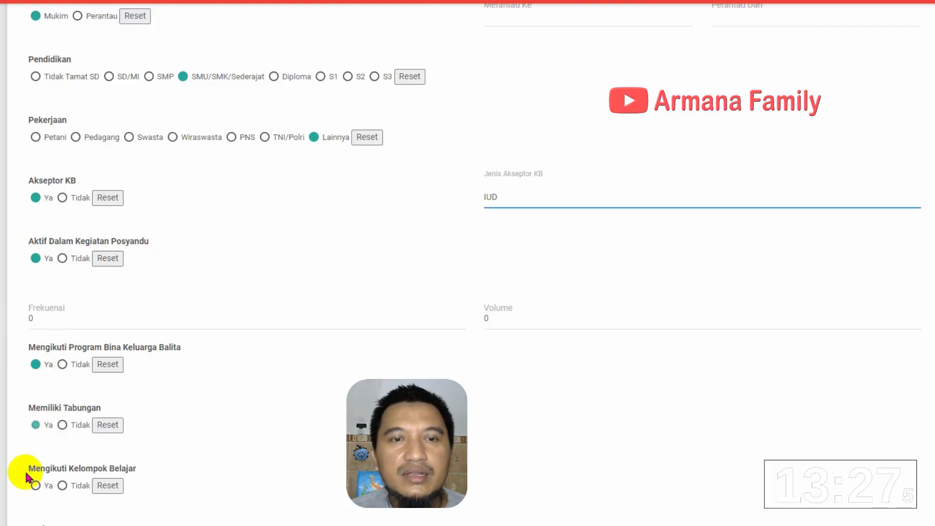
pyautogui.scroll(-3, 27, 486)
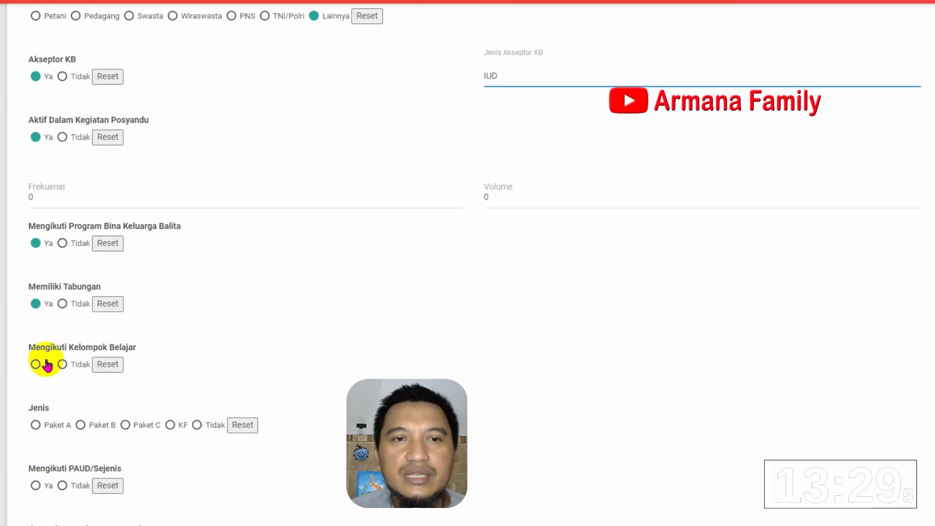
pyautogui.click(62, 365)
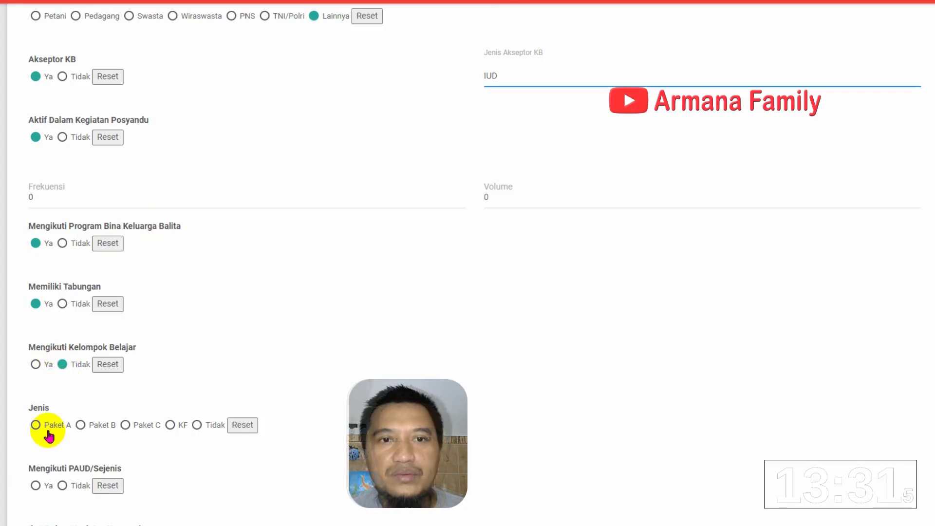
pyautogui.scroll(-3, 57, 424)
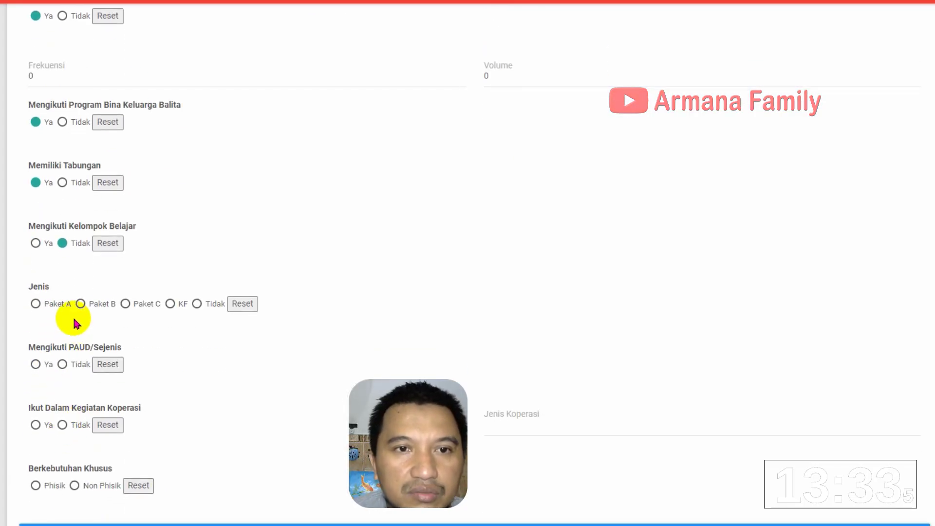
pyautogui.click(196, 304)
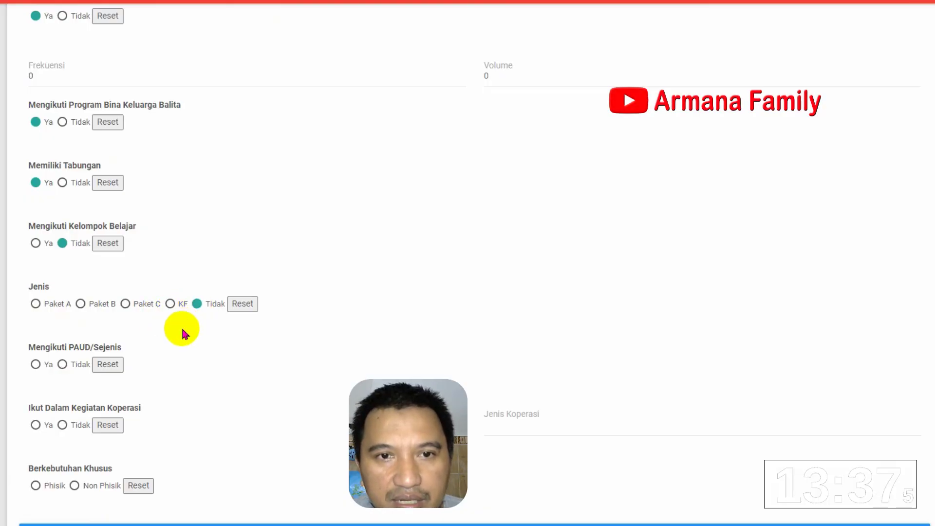
pyautogui.click(63, 365)
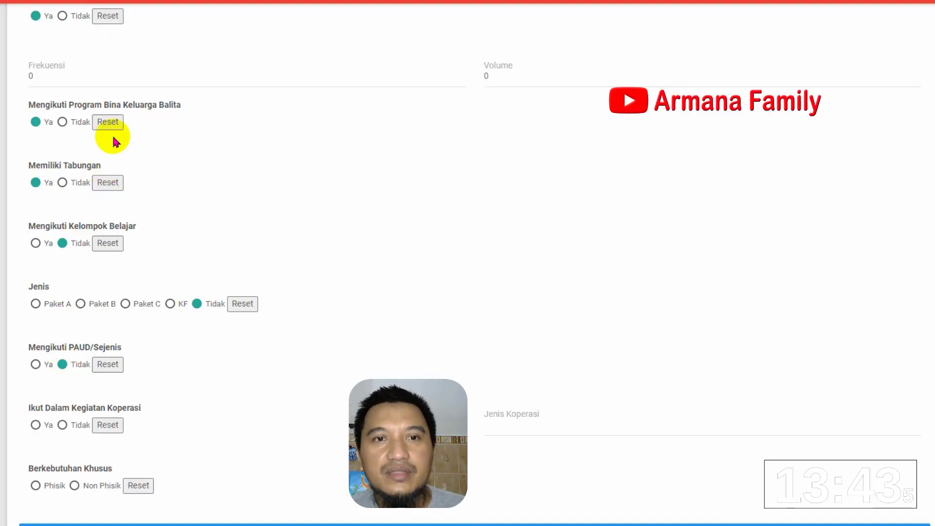
pyautogui.scroll(-1, 103, 109)
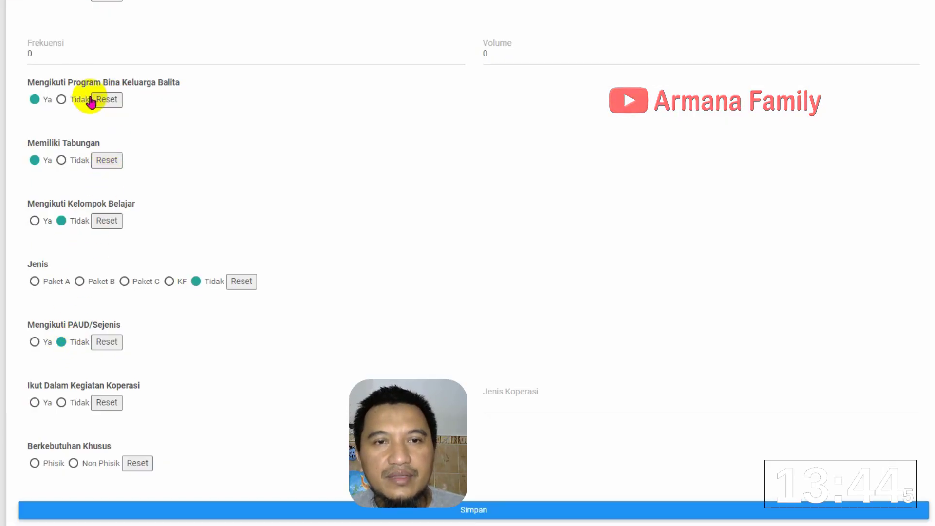
# Change Bina Keluarga Balita to no, set cooperative no and special needs Non Phisik, then save
pyautogui.click(62, 100)
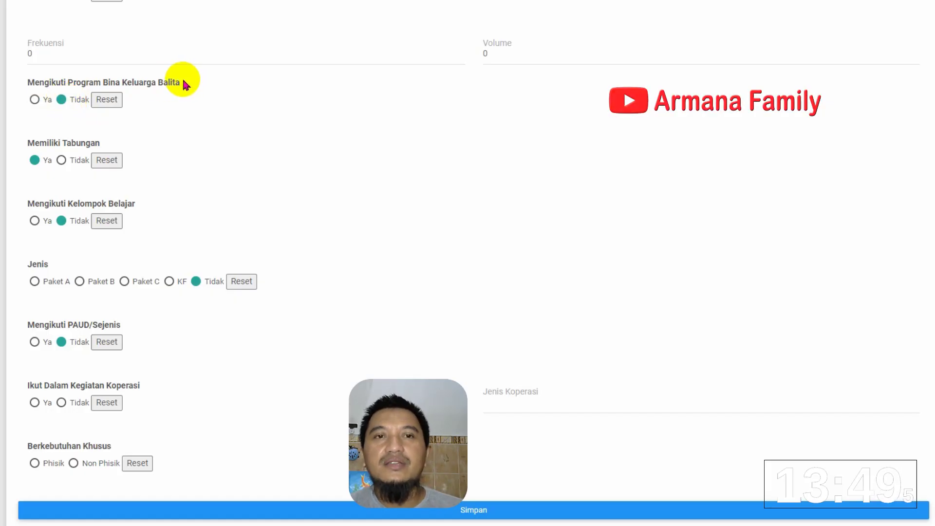
pyautogui.click(61, 402)
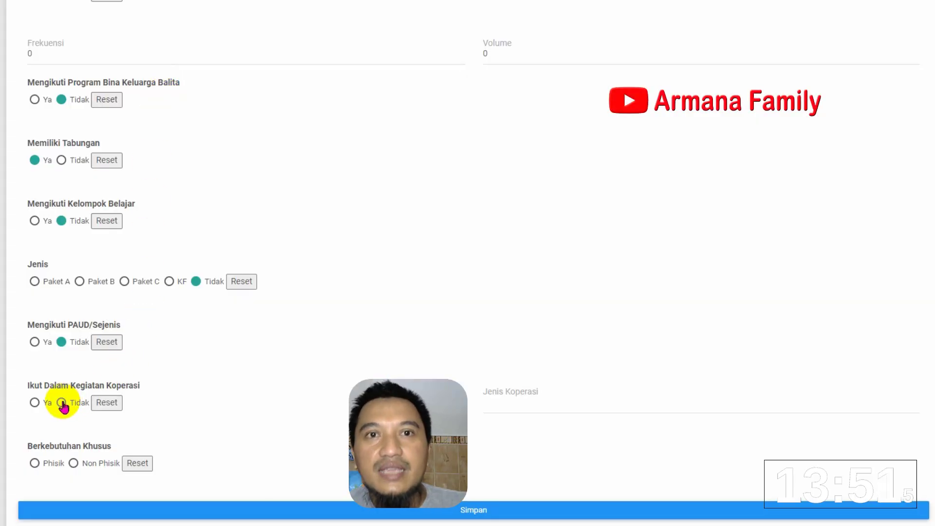
pyautogui.click(74, 462)
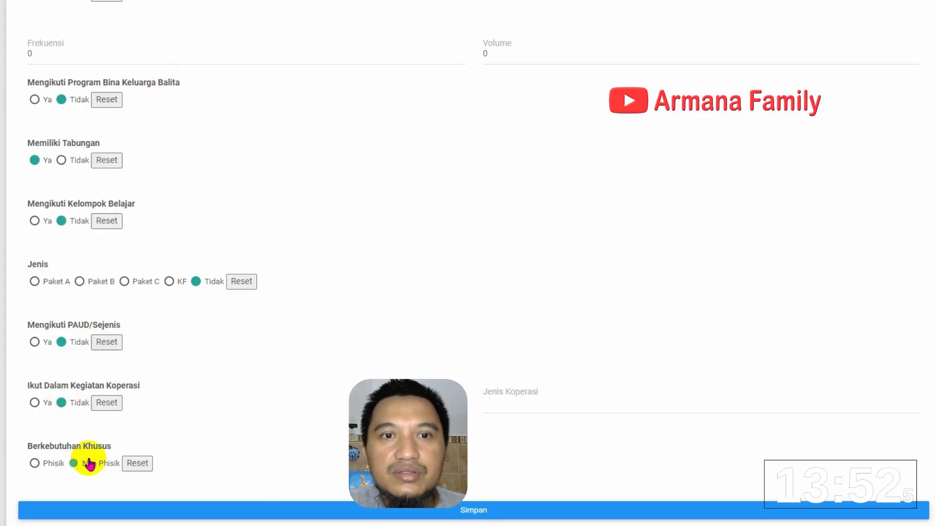
pyautogui.click(496, 511)
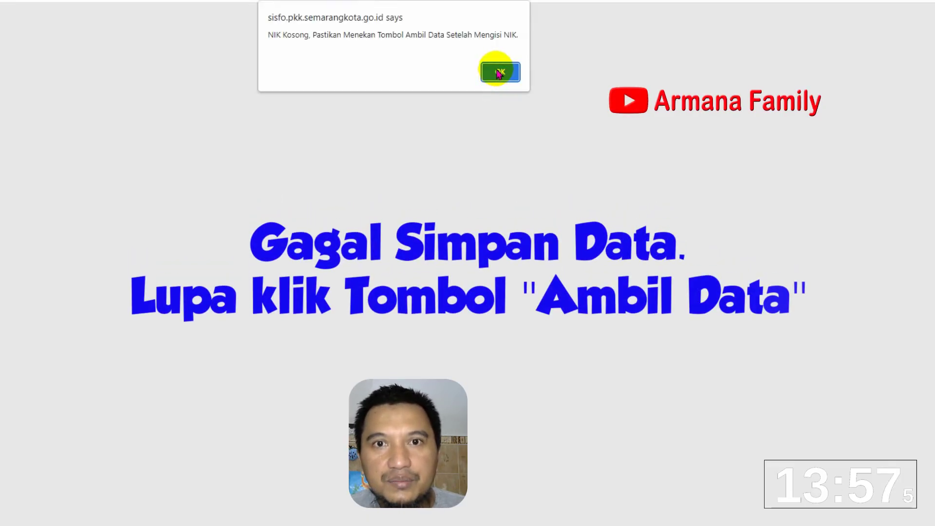
# Dismiss the empty-NIK warning and return to the top of the reloaded member form
pyautogui.click(499, 73)
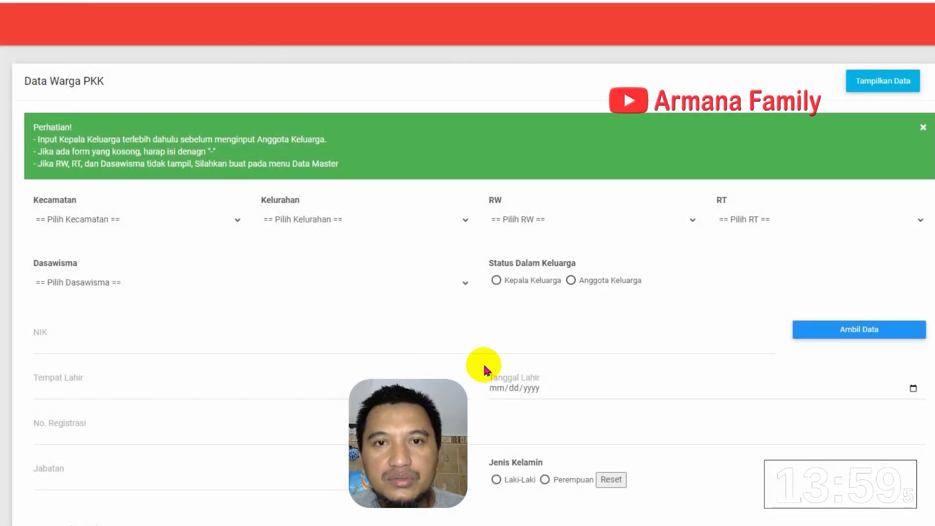
pyautogui.scroll(-1, 150, 336)
pyautogui.scroll(-15, 149, 342)
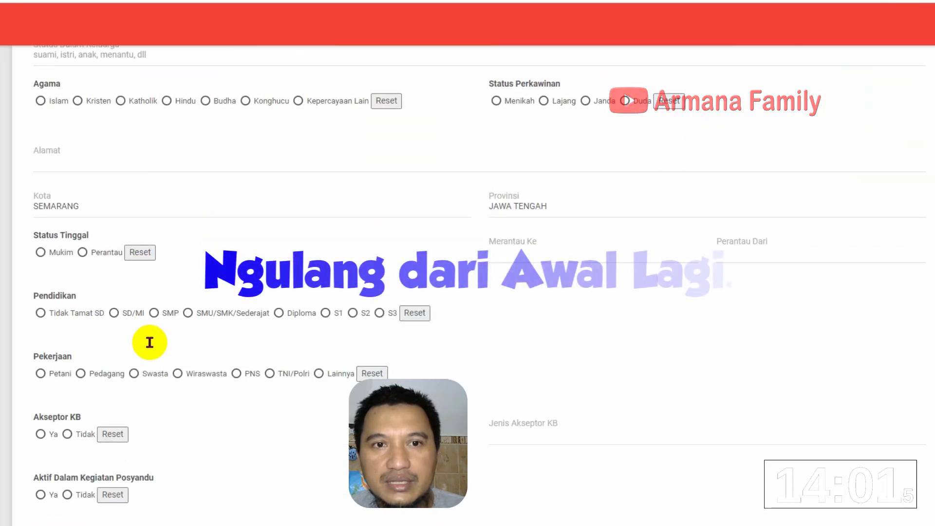
pyautogui.scroll(15, 148, 343)
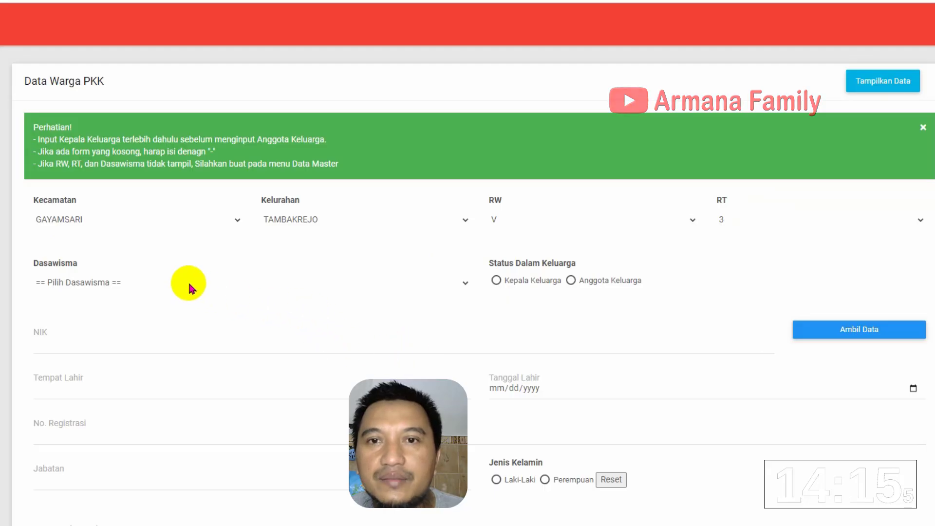
# Choose dasawisma TENGIRI 1, mark the person as Anggota Keluarga, and start entering the NIK
pyautogui.click(167, 281)
pyautogui.click(157, 309)
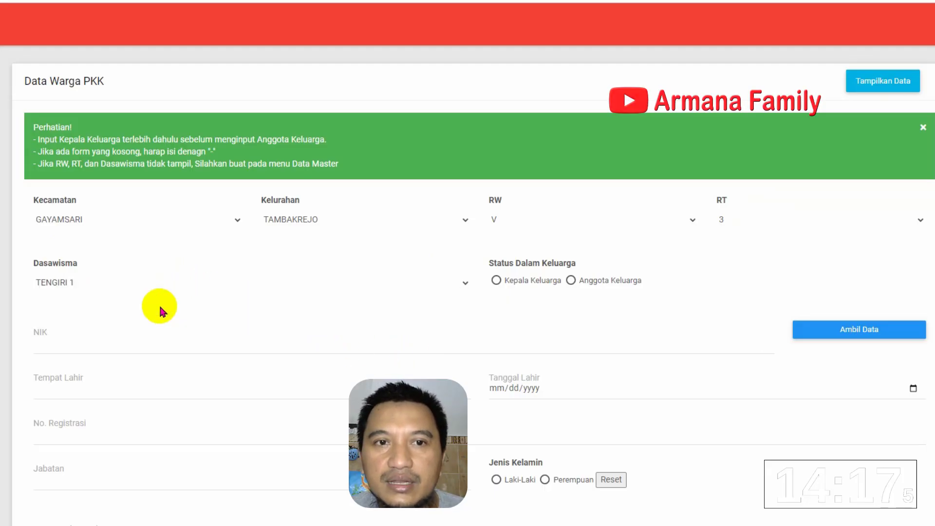
pyautogui.click(572, 281)
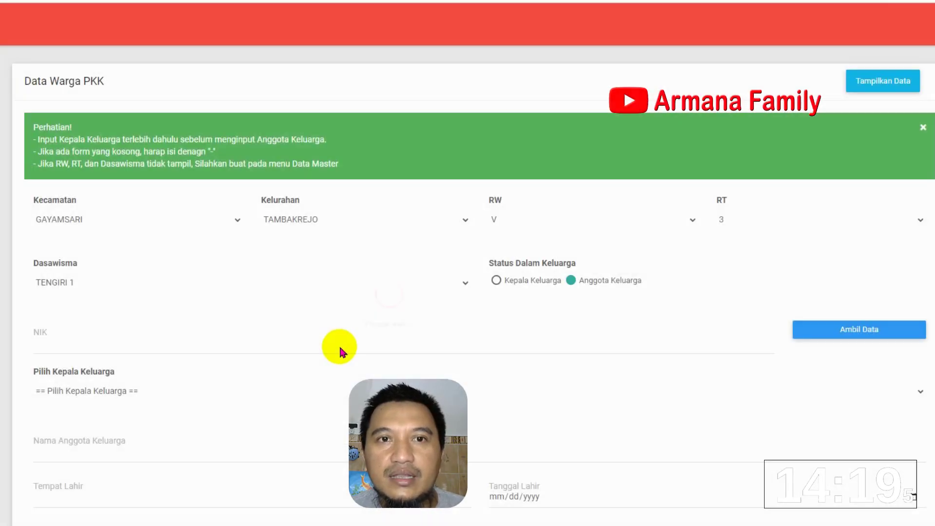
pyautogui.click(298, 340)
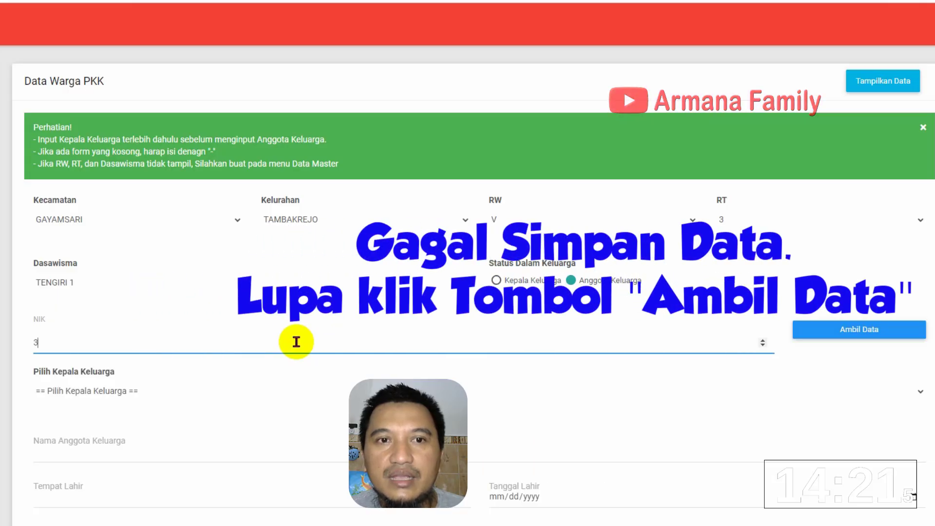
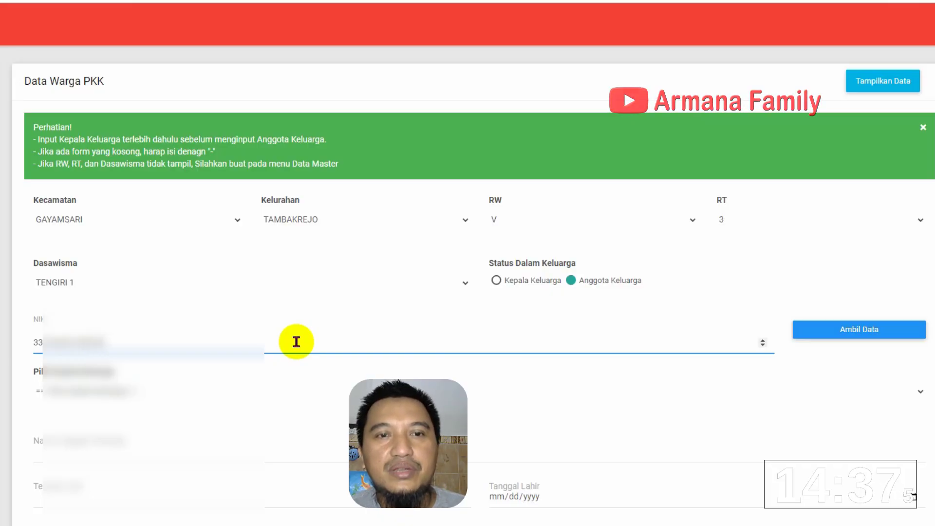
# Fetch the data for the entered NIK and select the member's family head
pyautogui.click(885, 339)
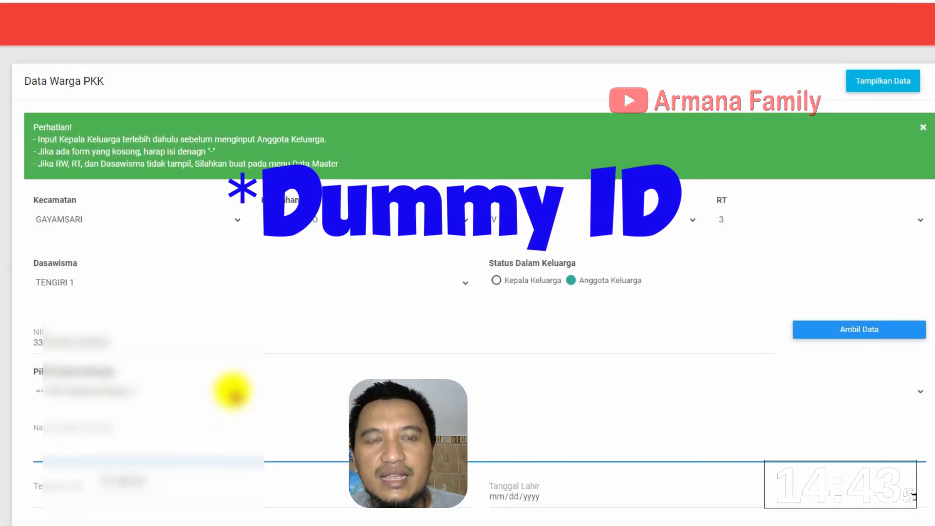
pyautogui.click(232, 388)
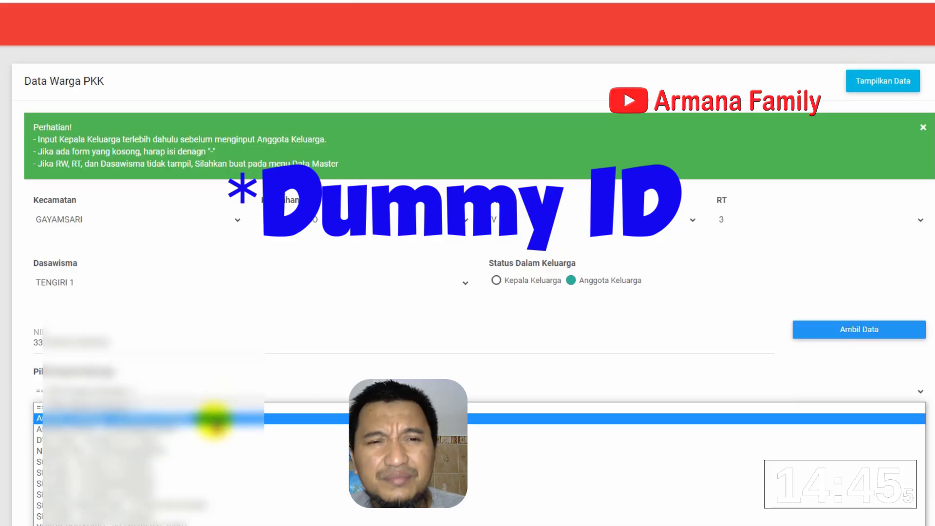
pyautogui.click(213, 428)
pyautogui.click(184, 453)
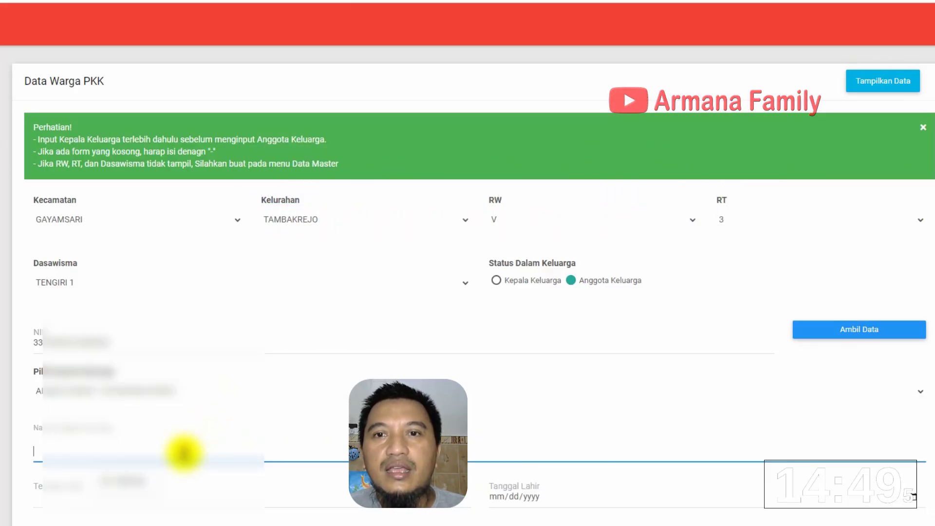
pyautogui.write('SI')
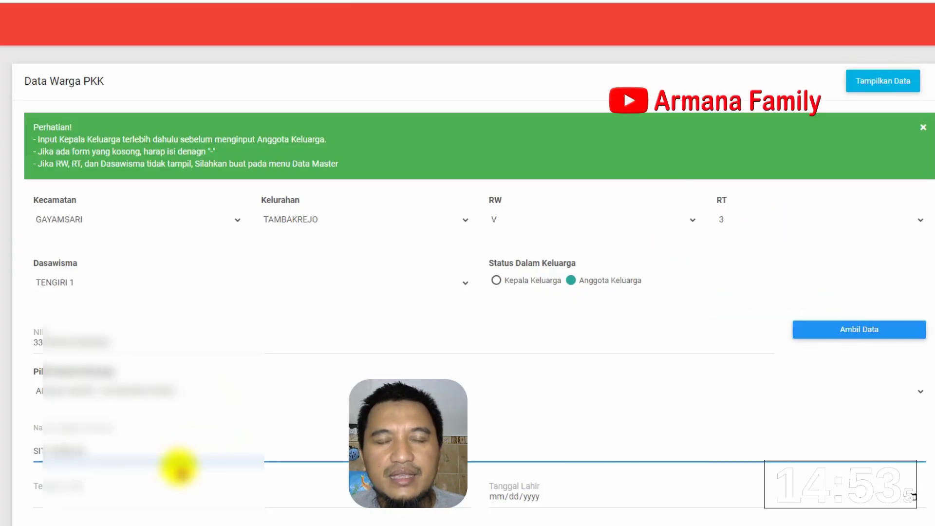
pyautogui.click(174, 486)
pyautogui.write('SEMARANG')
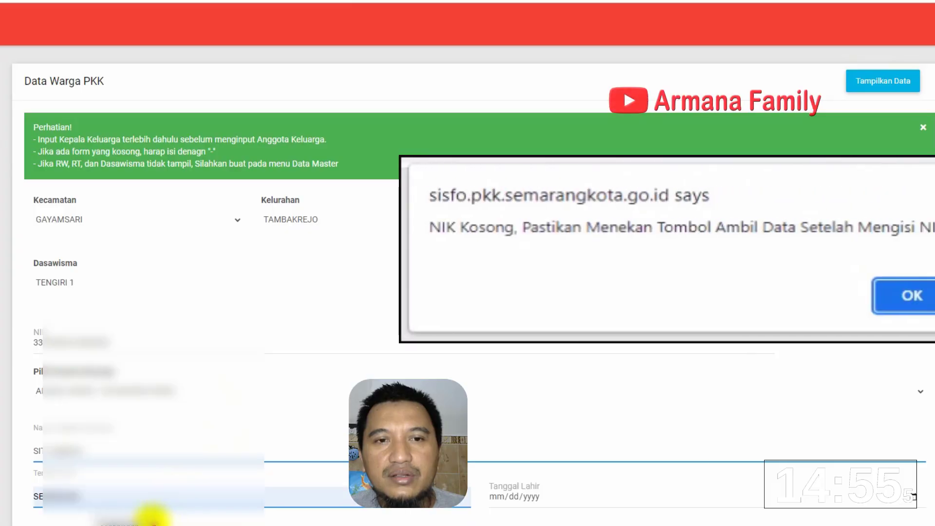
pyautogui.click(502, 505)
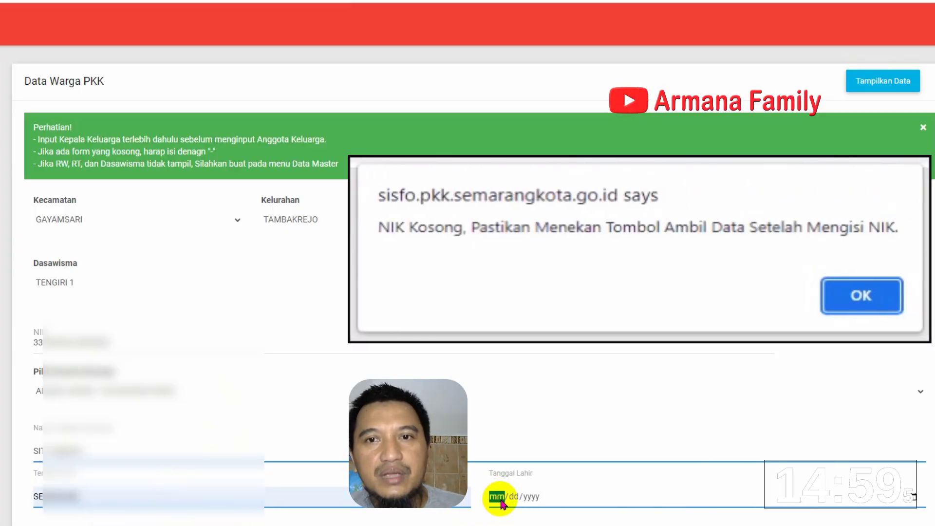
pyautogui.write('08/12/')
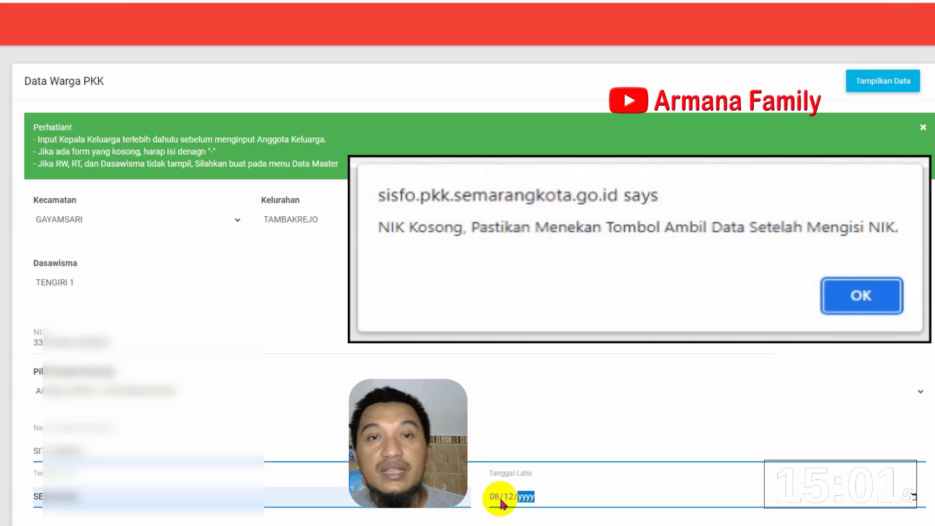
pyautogui.write('0008')
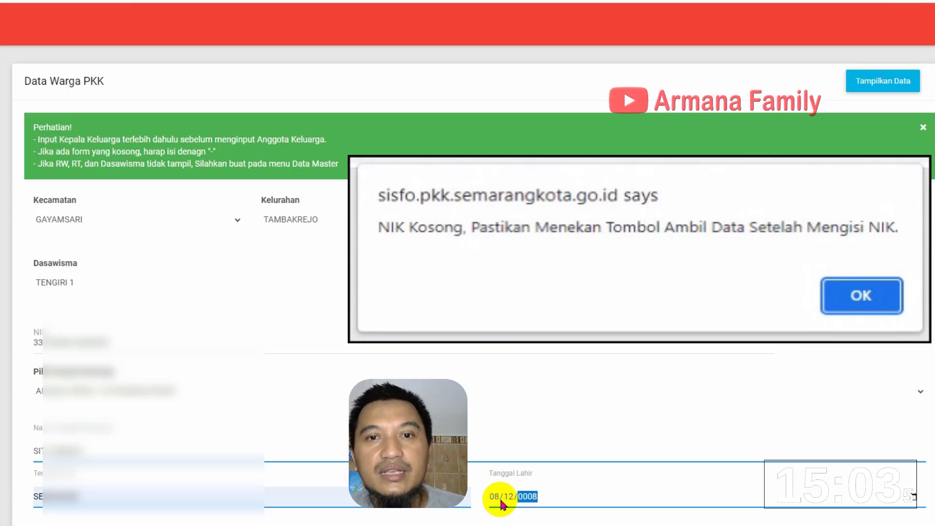
pyautogui.write('5')
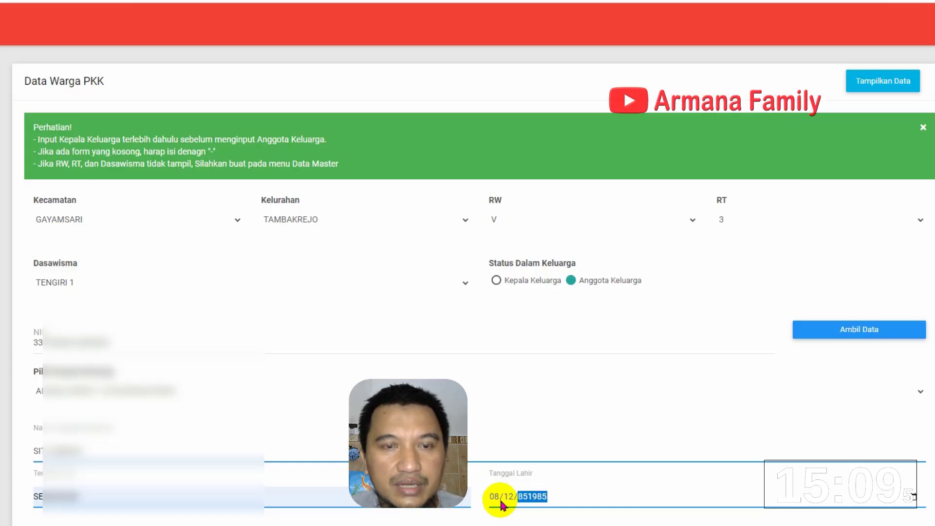
pyautogui.write('1')
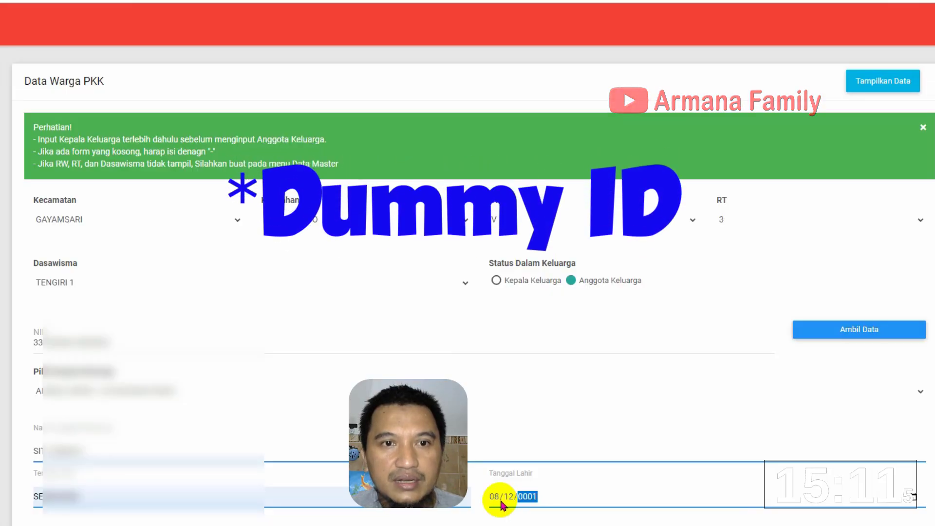
pyautogui.write('985')
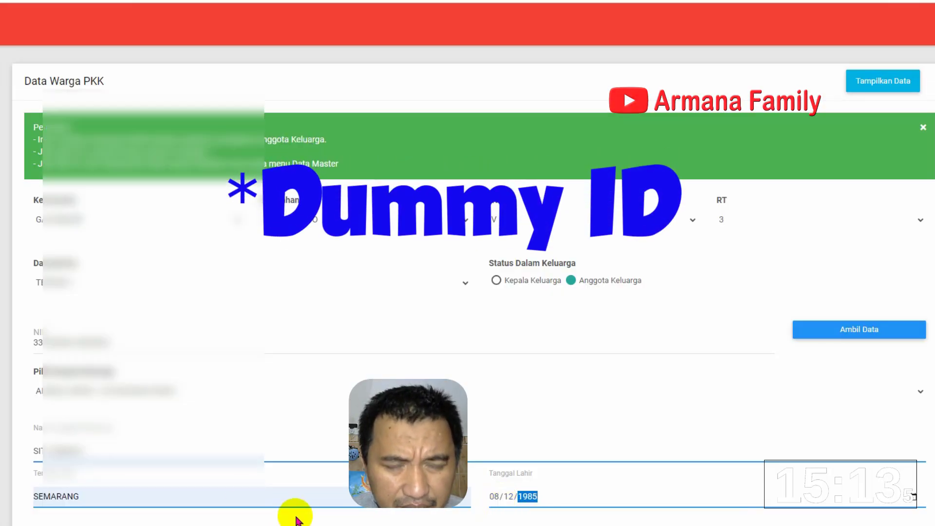
# Fill in the registration number and set the position to STAF PURCHASING
pyautogui.scroll(-2, 238, 507)
pyautogui.click(128, 421)
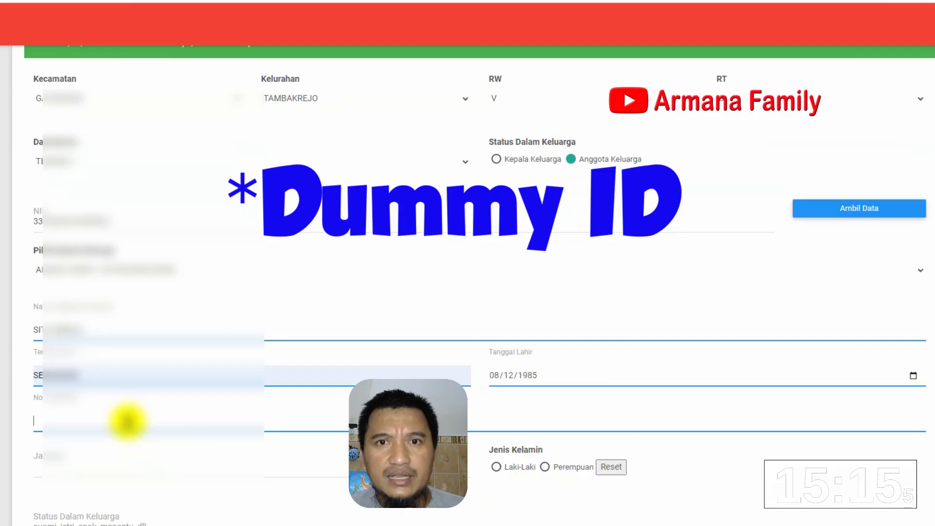
pyautogui.write('123456')
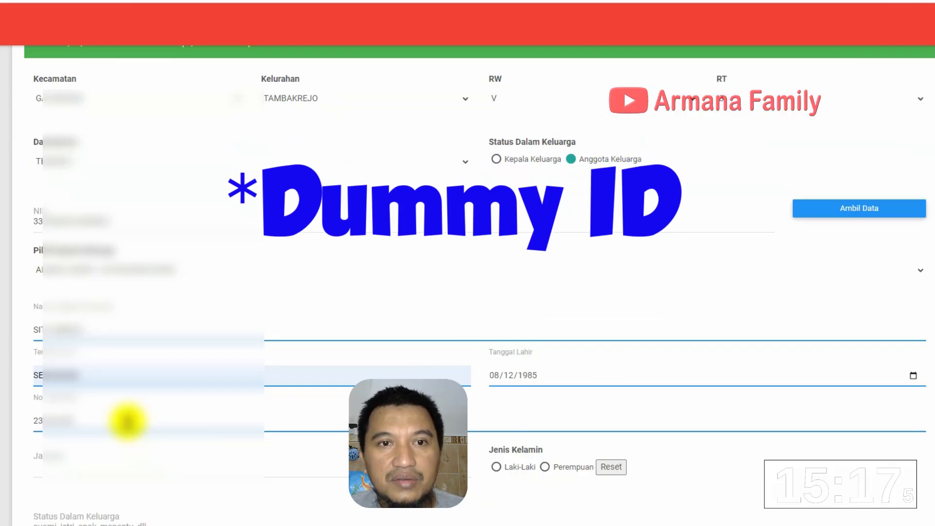
pyautogui.click(119, 465)
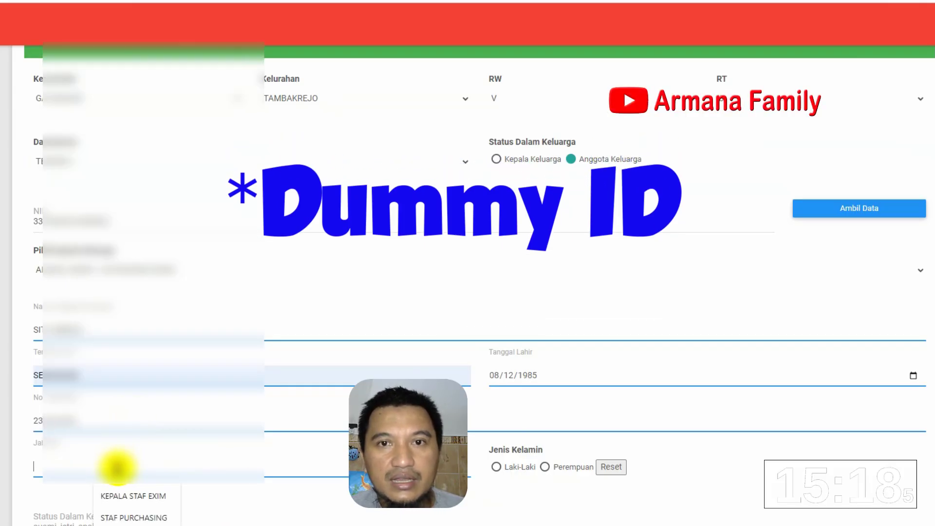
pyautogui.click(142, 518)
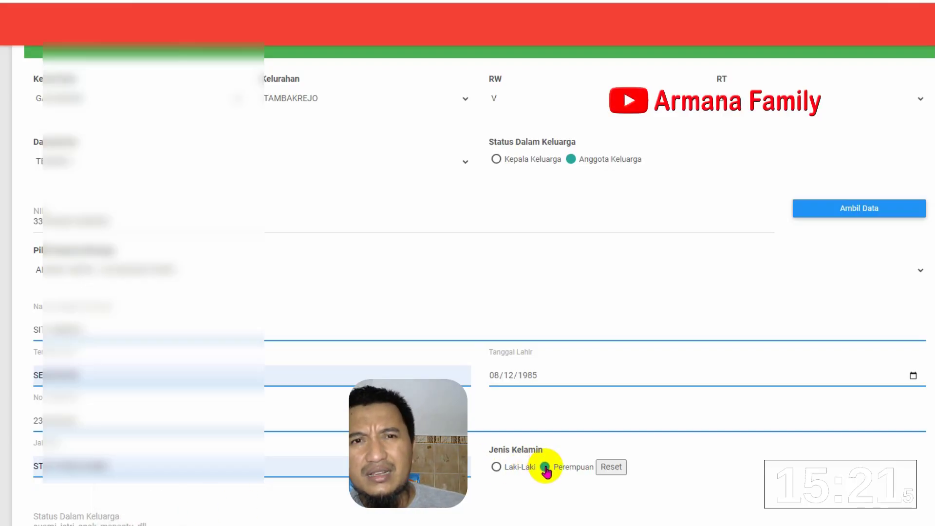
# Set religion Islam, married, the suggested address, '-' for Merantau, and education SMU/SMK/Sederajat
pyautogui.scroll(-5, 546, 472)
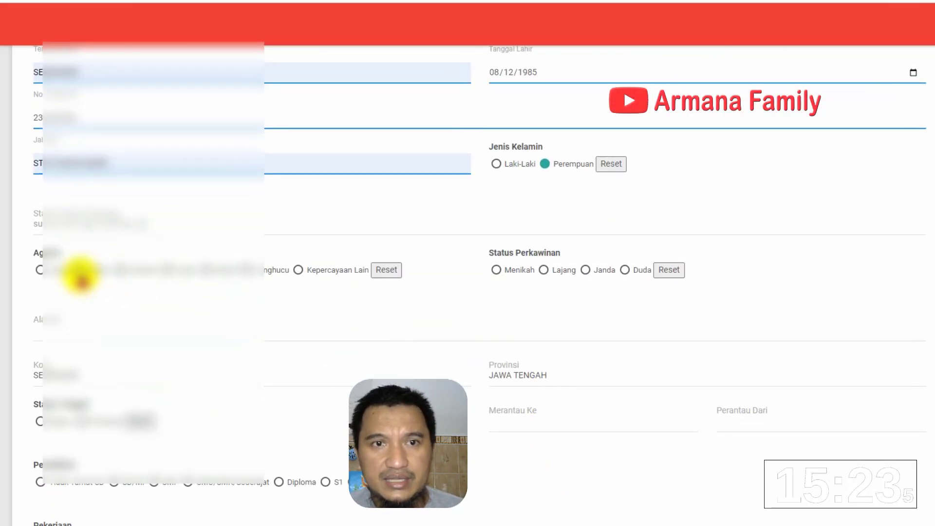
pyautogui.click(41, 270)
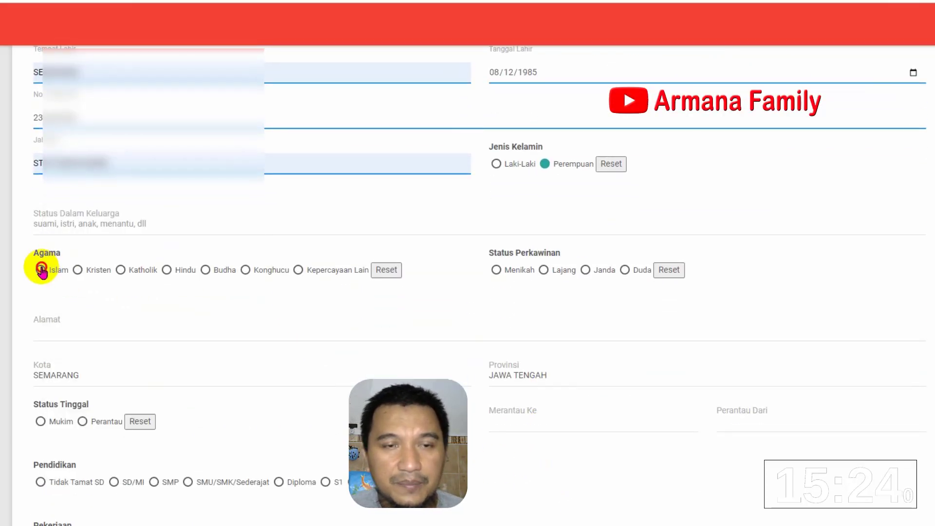
pyautogui.click(499, 270)
pyautogui.click(265, 331)
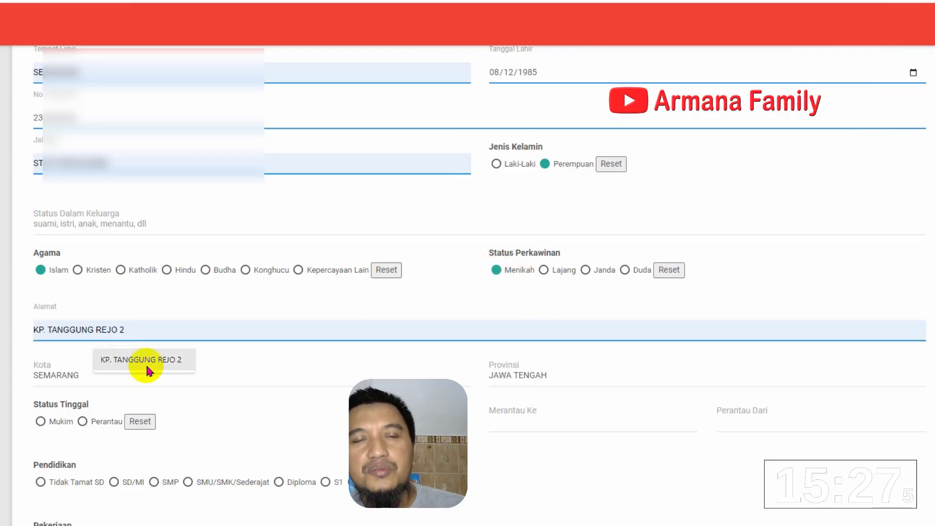
pyautogui.click(175, 359)
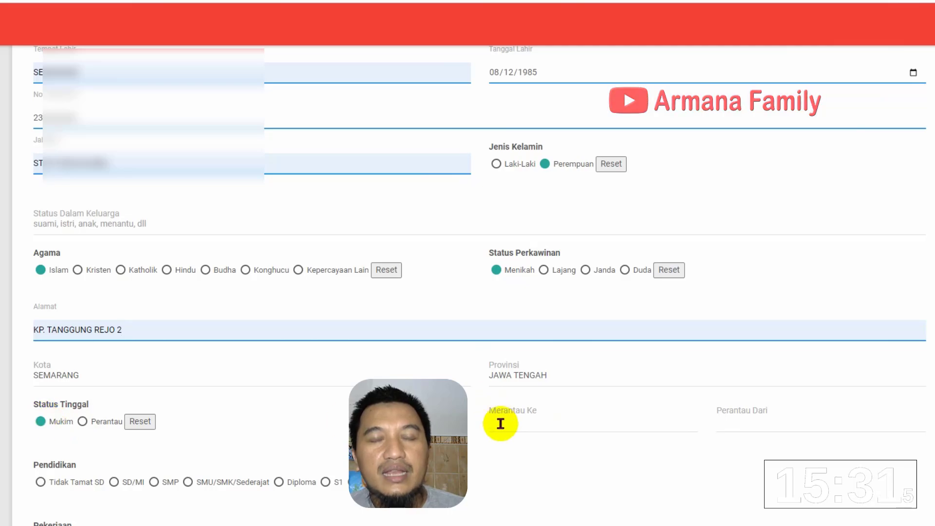
pyautogui.write('-')
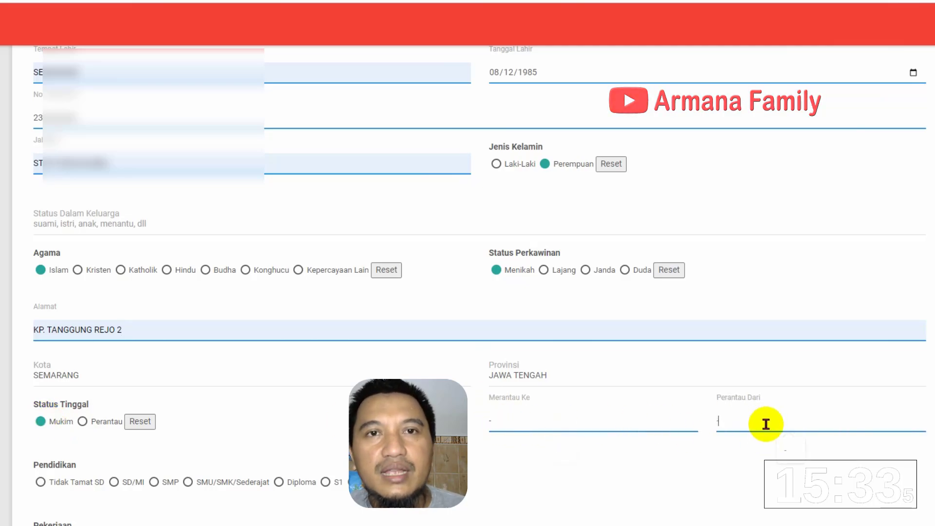
pyautogui.write('-')
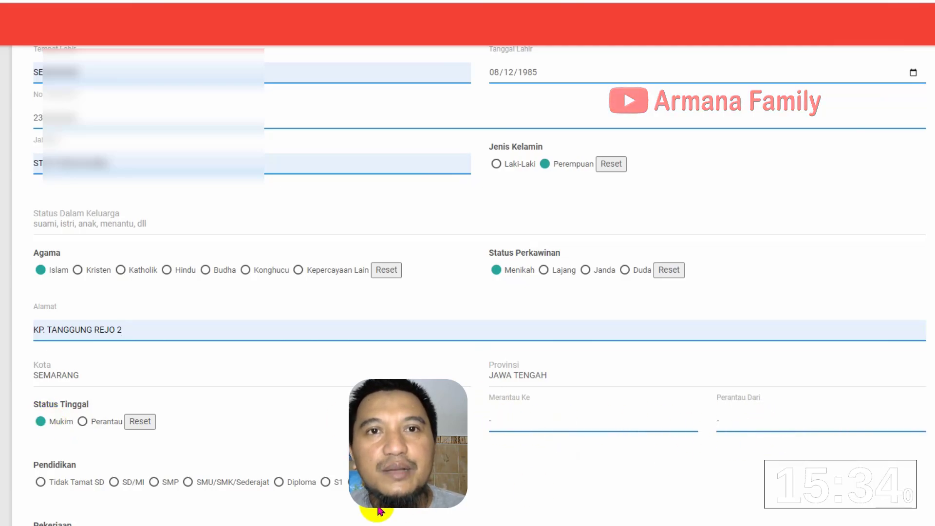
pyautogui.click(189, 482)
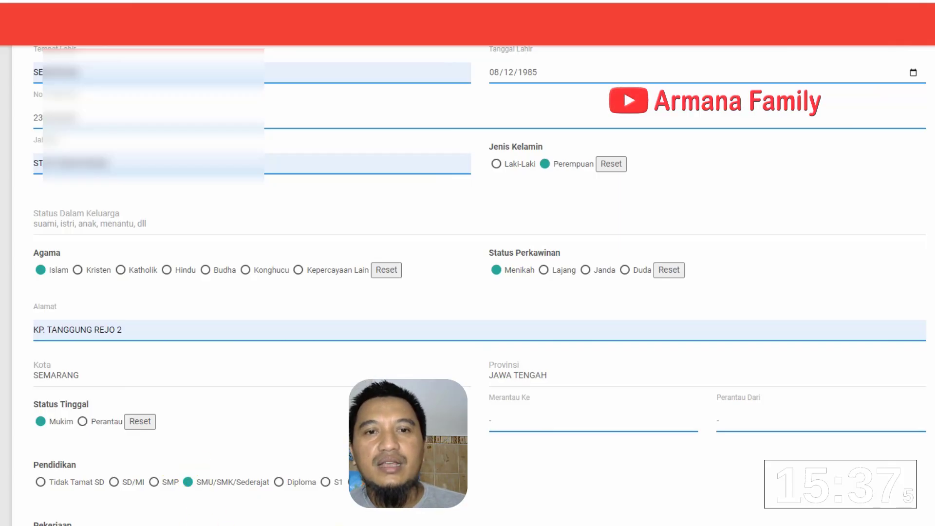
pyautogui.scroll(-3, 371, 516)
# Set occupation Lainnya, KB acceptor with IUD contraception, and Posyandu Ya
pyautogui.click(319, 360)
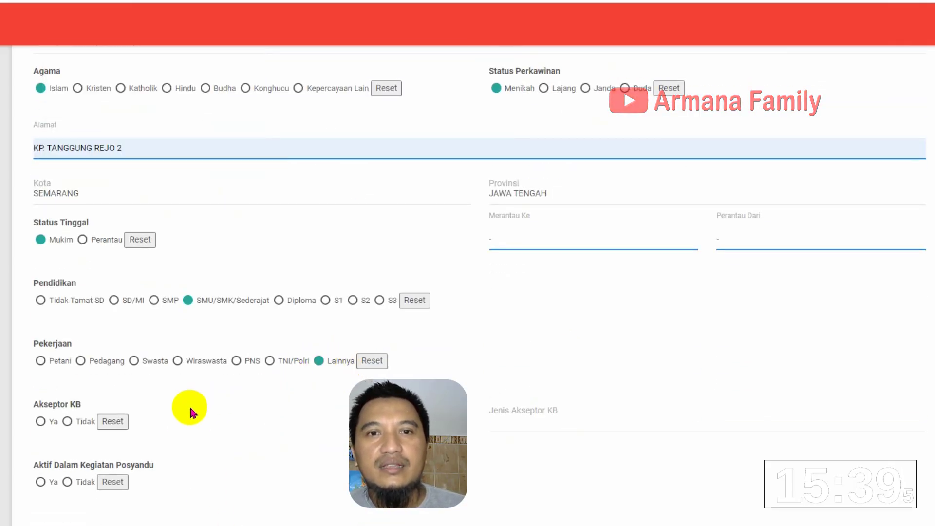
pyautogui.click(40, 422)
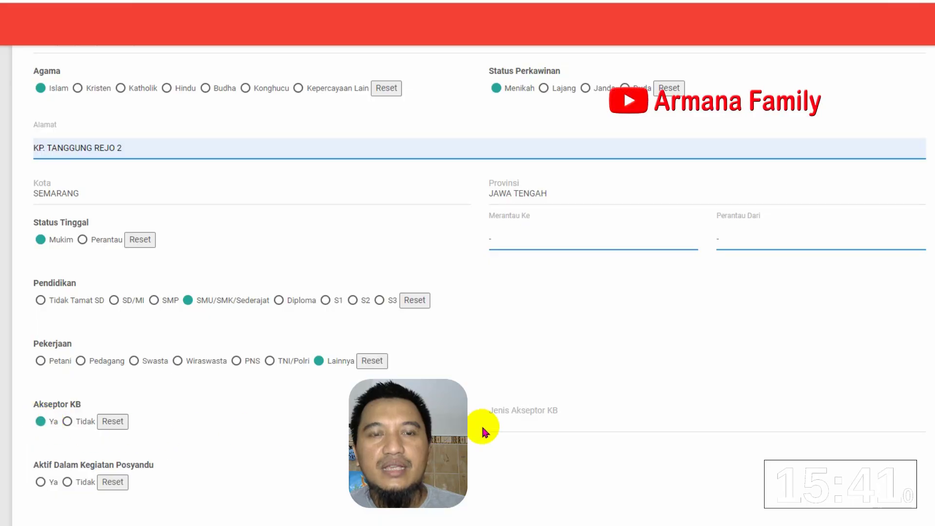
pyautogui.click(516, 423)
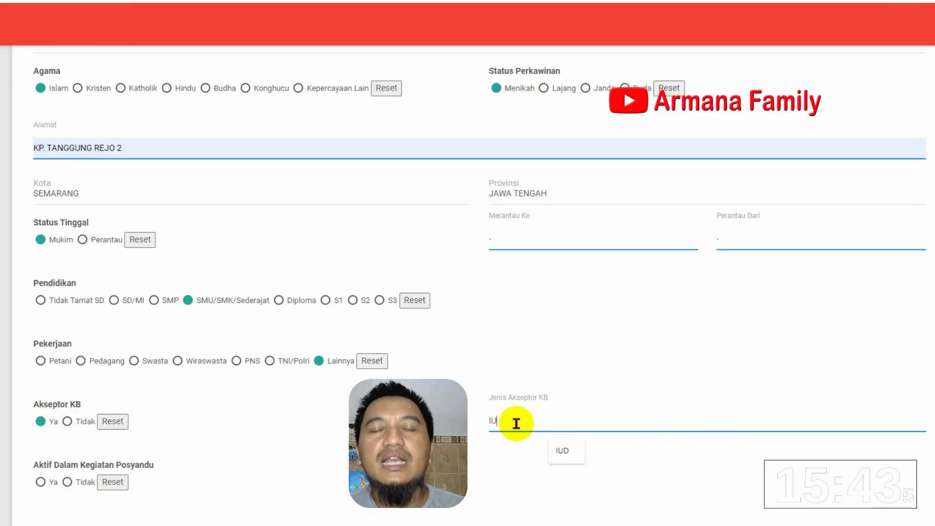
pyautogui.click(39, 482)
pyautogui.scroll(-4, 39, 486)
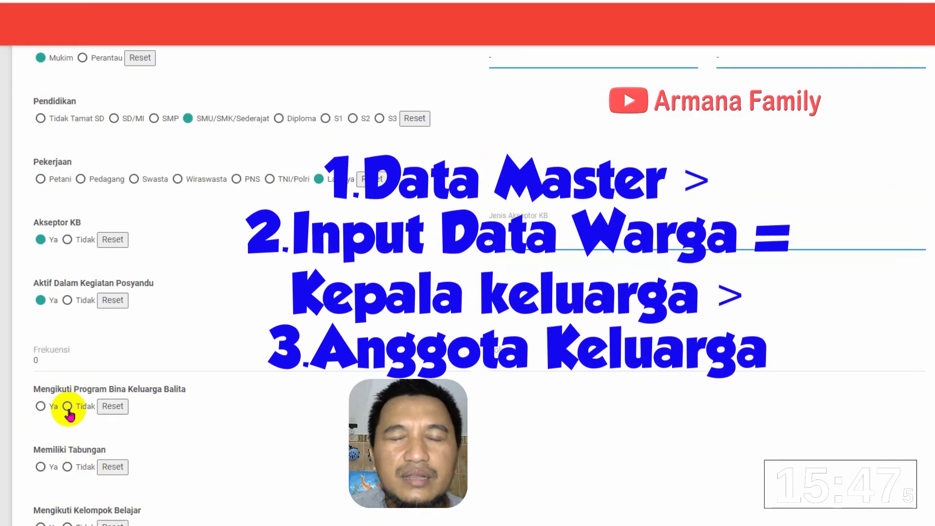
# Answer savings Ya, study group, package, PAUD and cooperative Tidak, then try saving
pyautogui.click(40, 466)
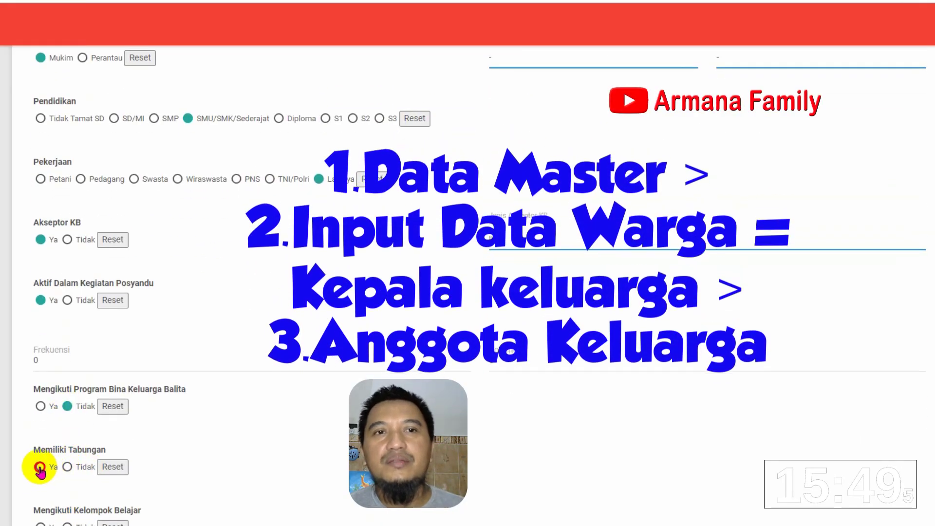
pyautogui.click(67, 522)
pyautogui.scroll(-3, 44, 511)
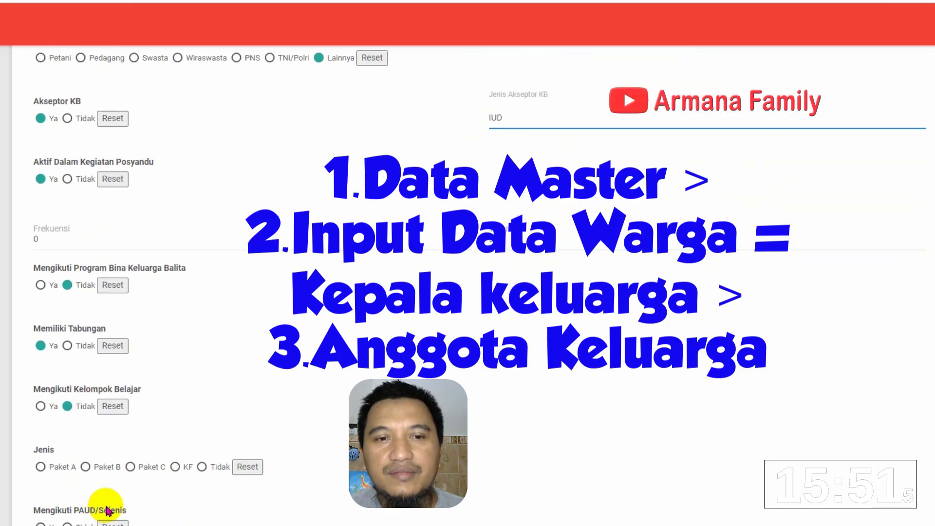
pyautogui.click(202, 466)
pyautogui.scroll(-3, 192, 449)
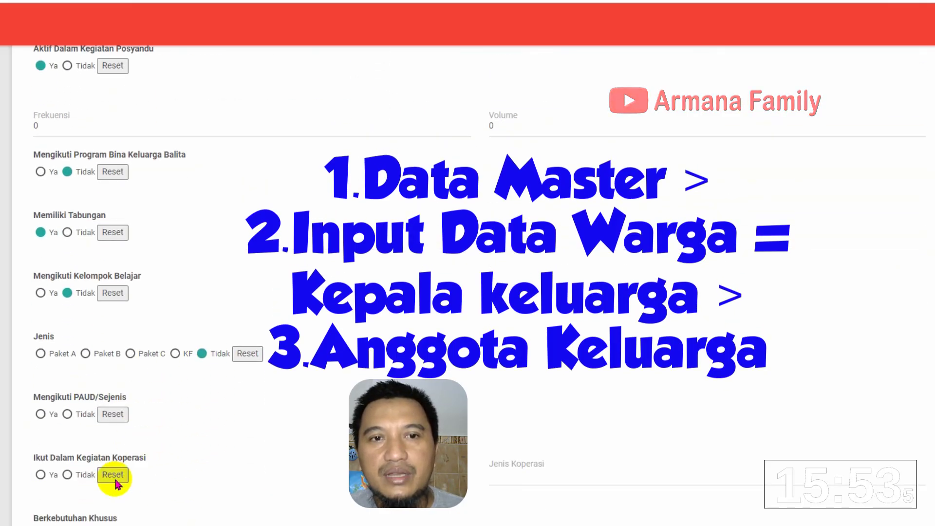
pyautogui.click(68, 406)
pyautogui.click(68, 467)
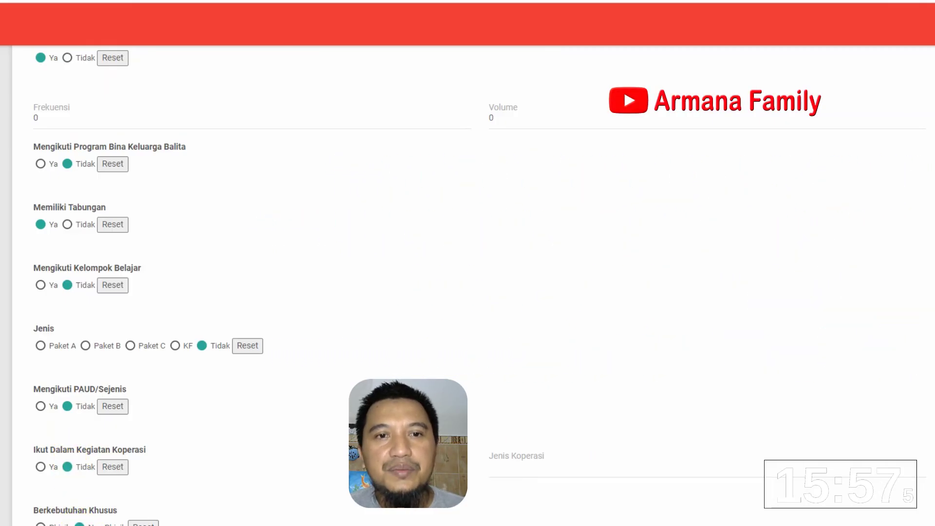
pyautogui.click(455, 506)
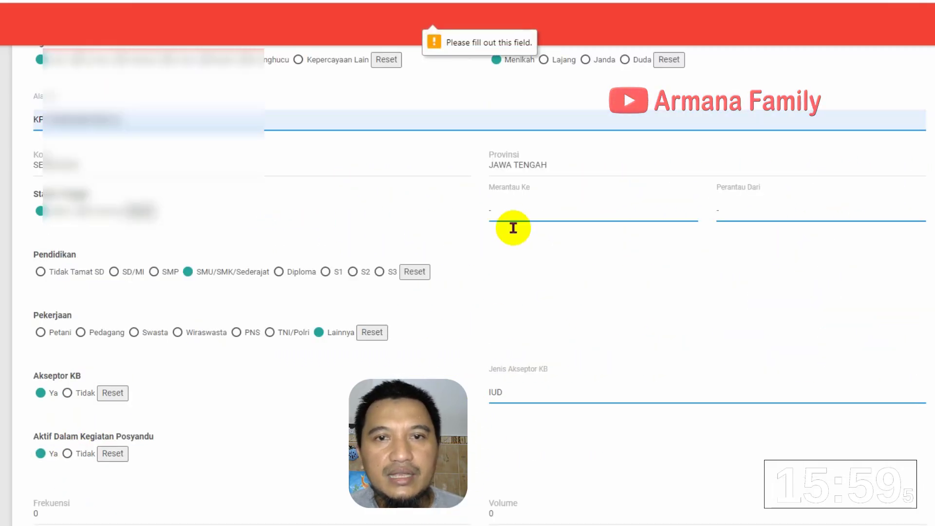
# Set the member's Status Dalam Keluarga to ISTRI
pyautogui.scroll(5, 481, 211)
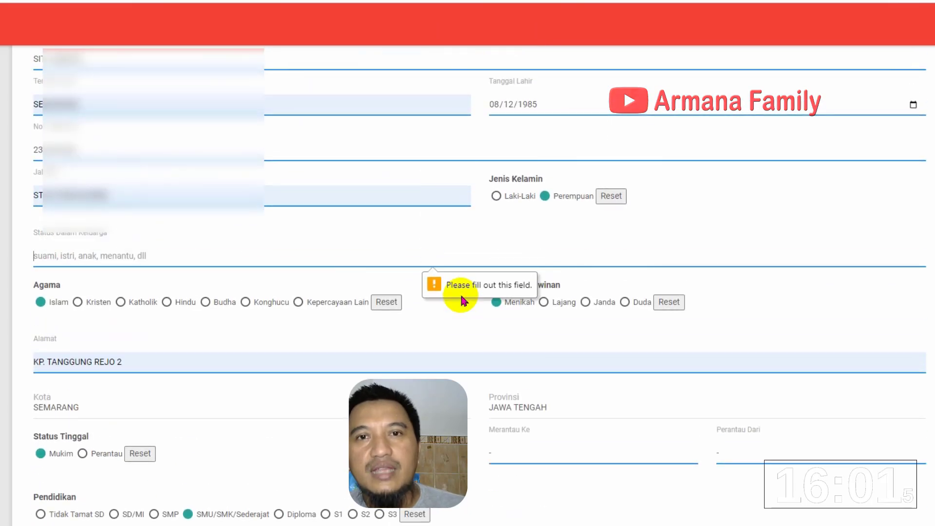
pyautogui.click(473, 261)
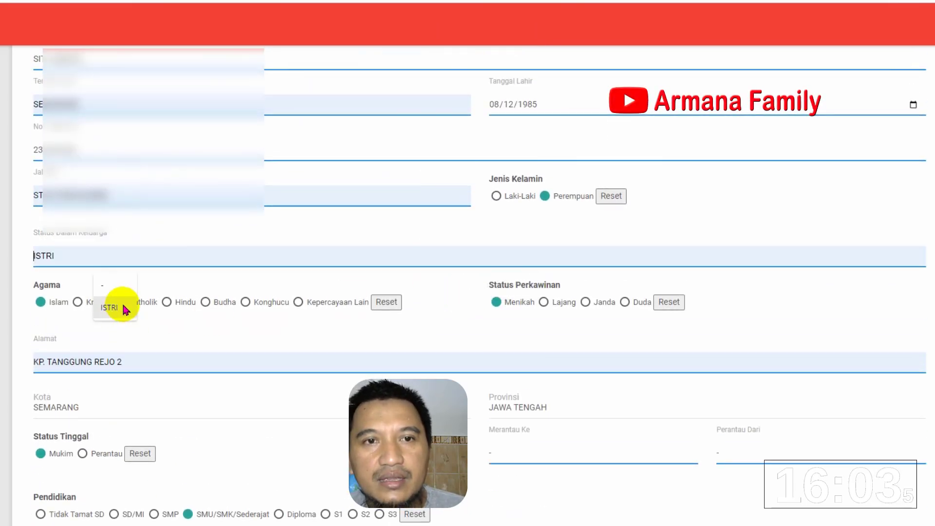
pyautogui.write('IST')
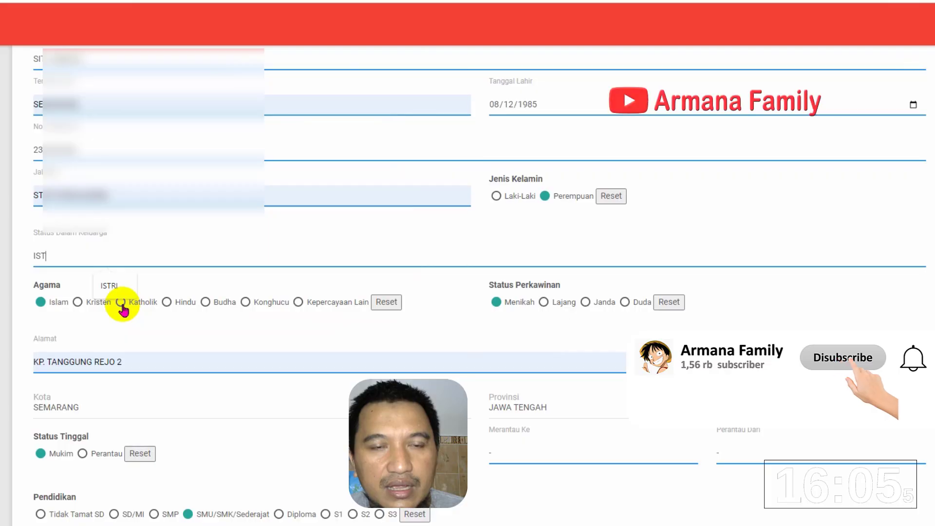
pyautogui.write('RI')
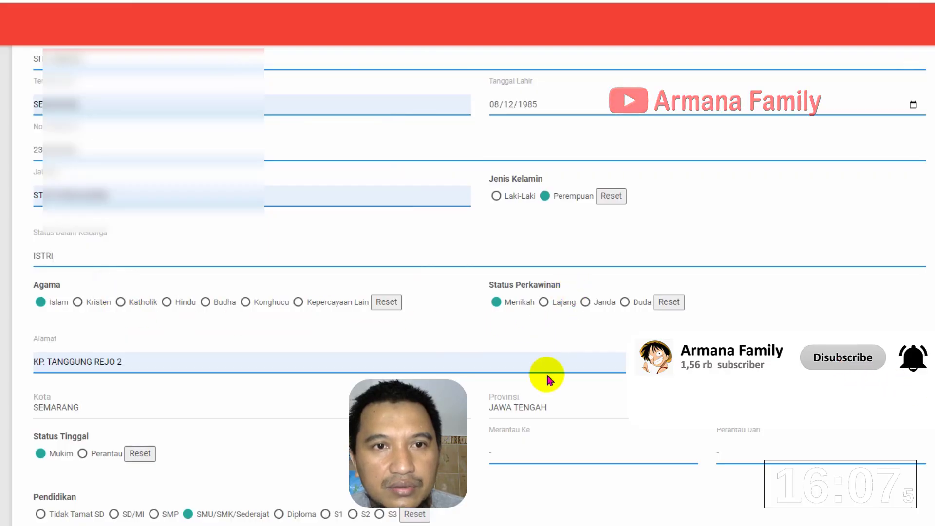
pyautogui.scroll(-15, 546, 376)
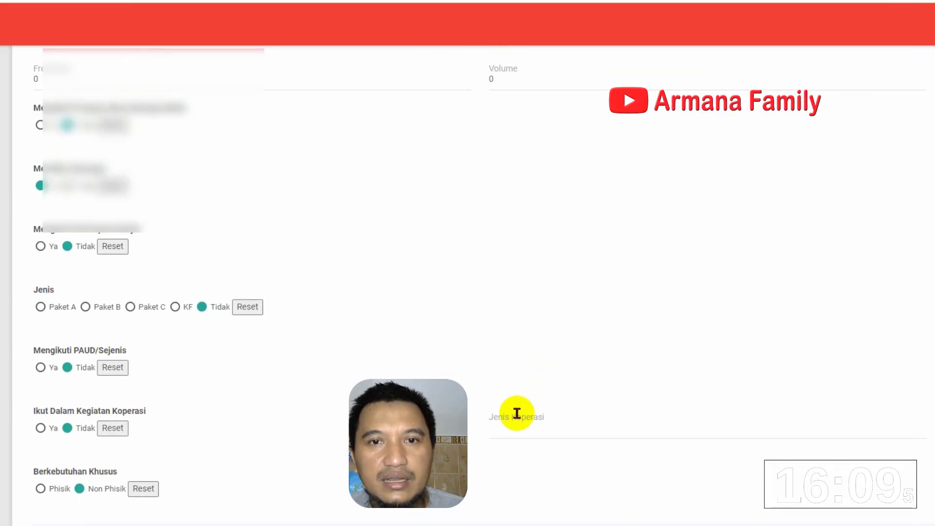
# Fill the cooperative type with '-', save the entry and dismiss the data-saved confirmation
pyautogui.click(517, 430)
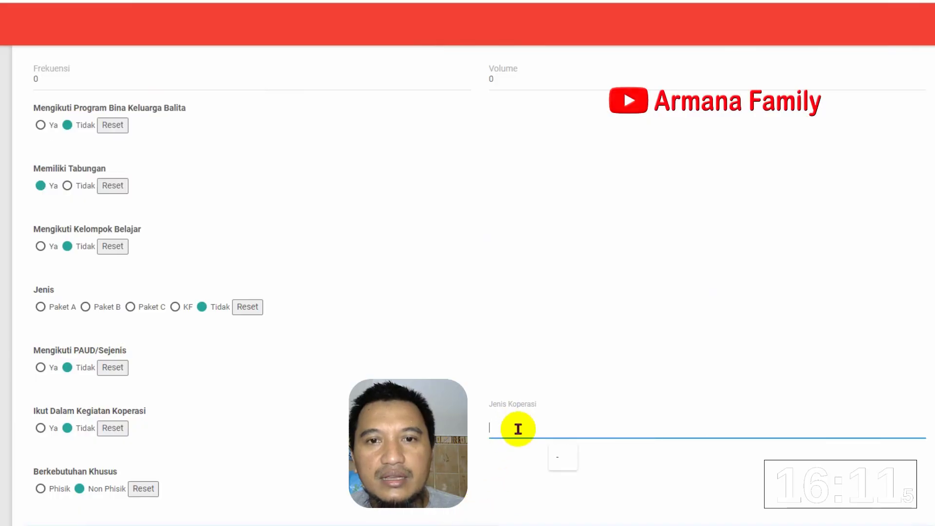
pyautogui.scroll(15, 516, 429)
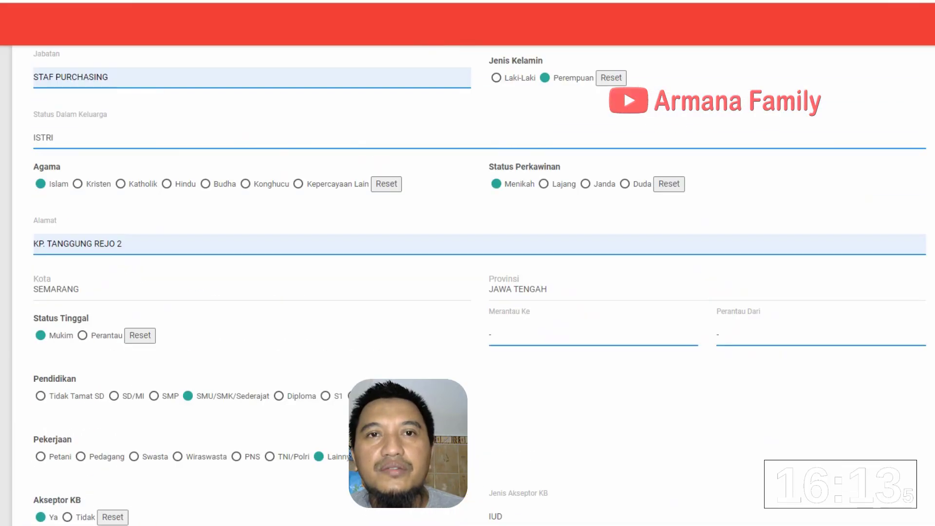
pyautogui.scroll(4, 468, 263)
pyautogui.scroll(-4, 467, 263)
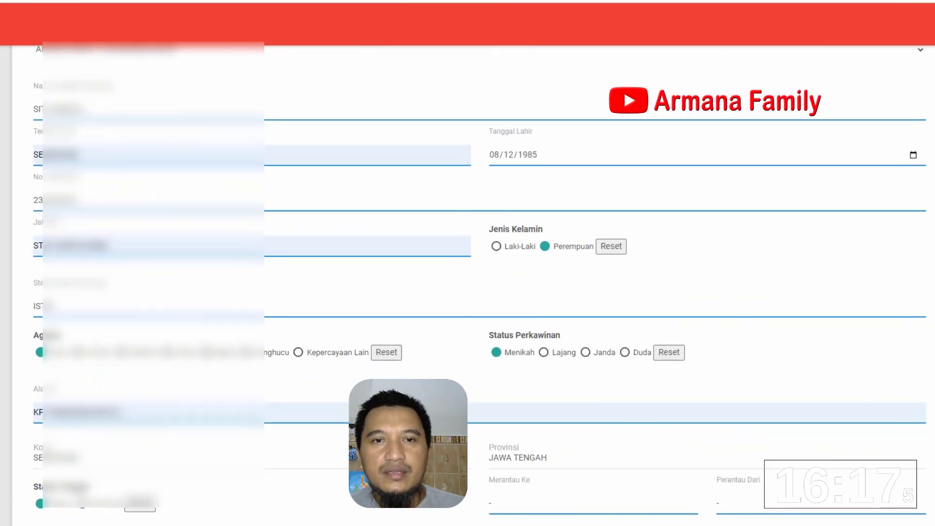
pyautogui.scroll(5, 720, 101)
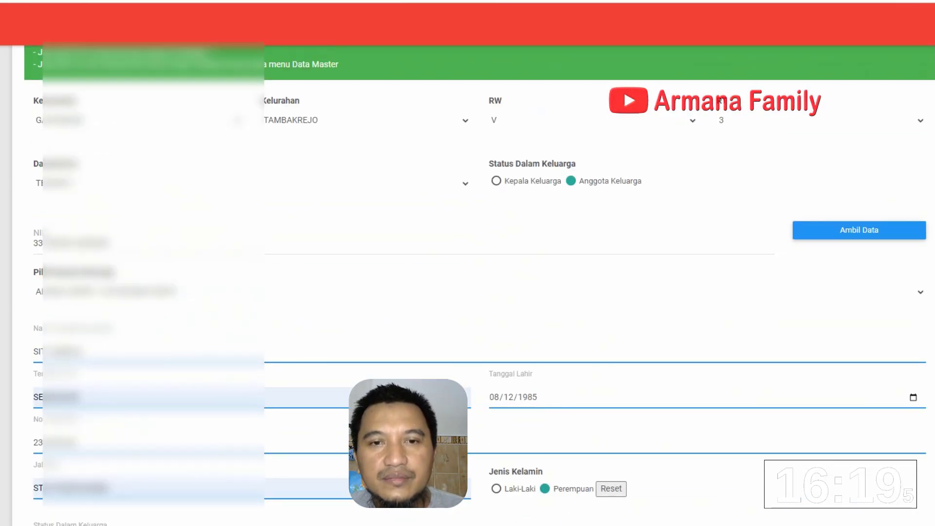
pyautogui.scroll(-20, 720, 100)
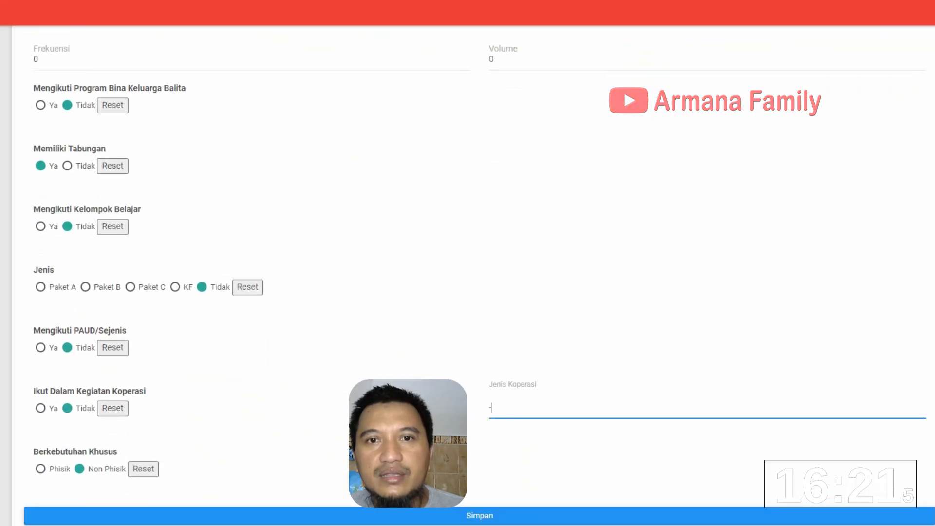
pyautogui.click(464, 517)
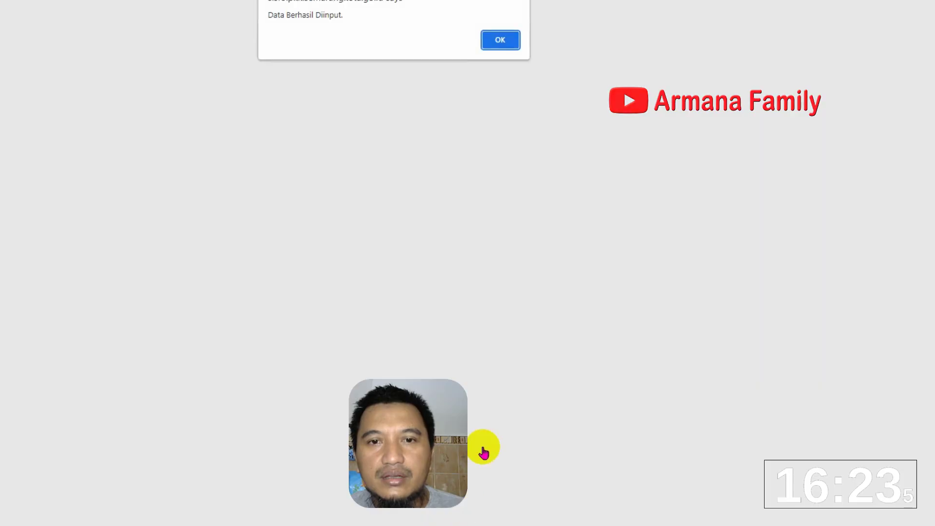
pyautogui.click(496, 61)
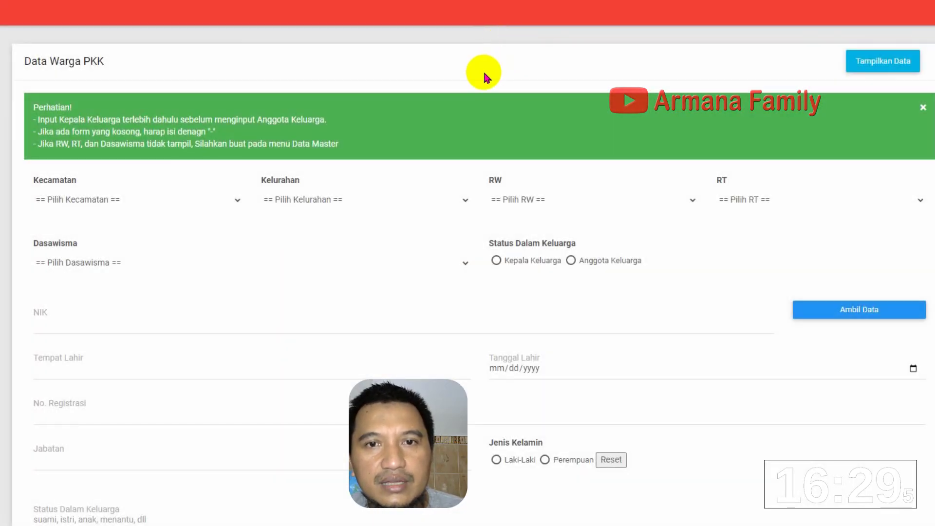
# Open the resident list, filter it to dasawisma TENGIRI 1, and show the page with rows 1–5
pyautogui.click(891, 70)
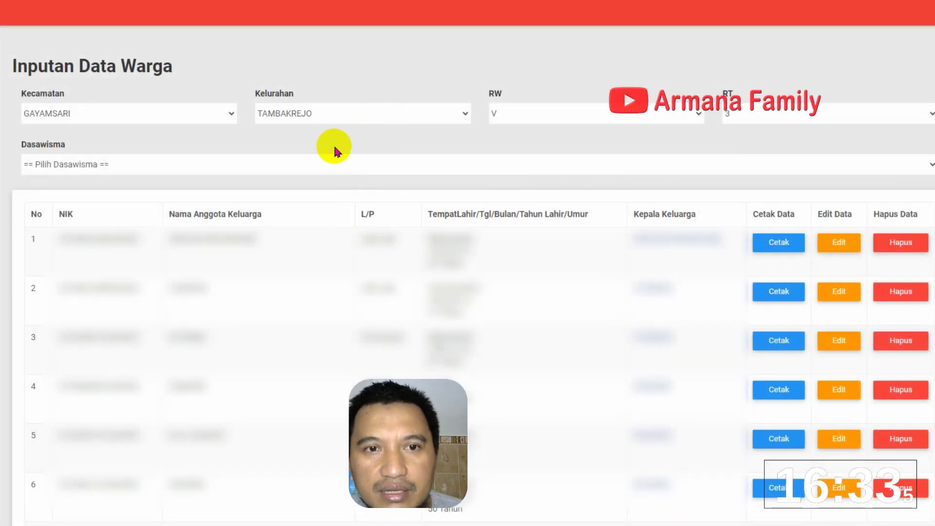
pyautogui.click(324, 161)
pyautogui.click(298, 195)
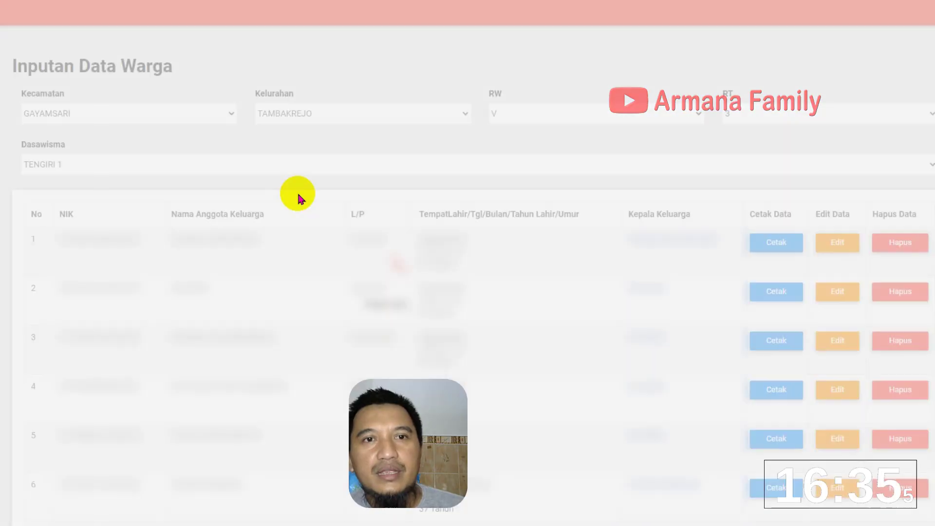
pyautogui.scroll(-20, 202, 471)
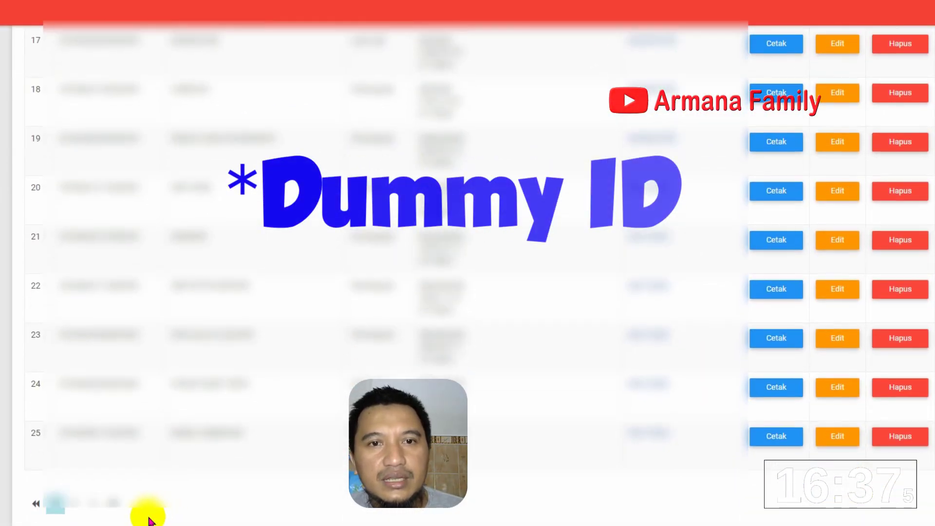
pyautogui.click(93, 501)
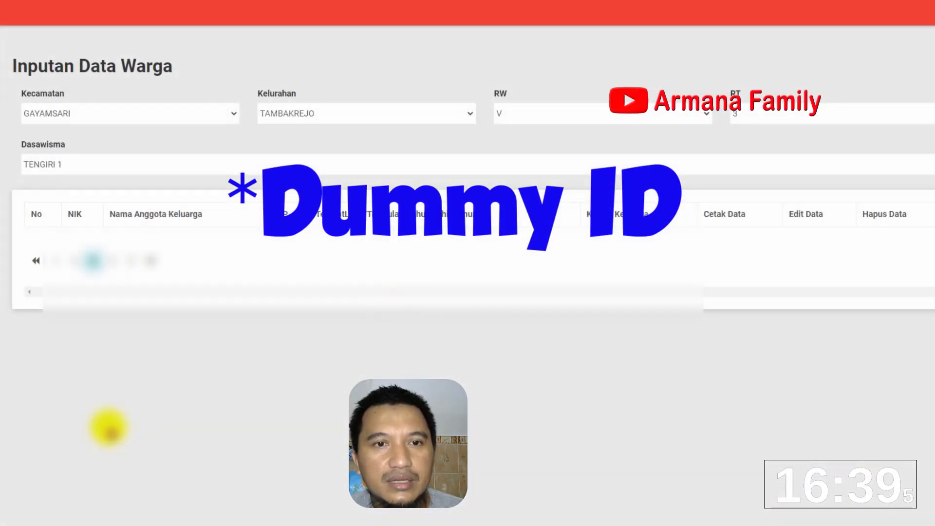
pyautogui.click(77, 263)
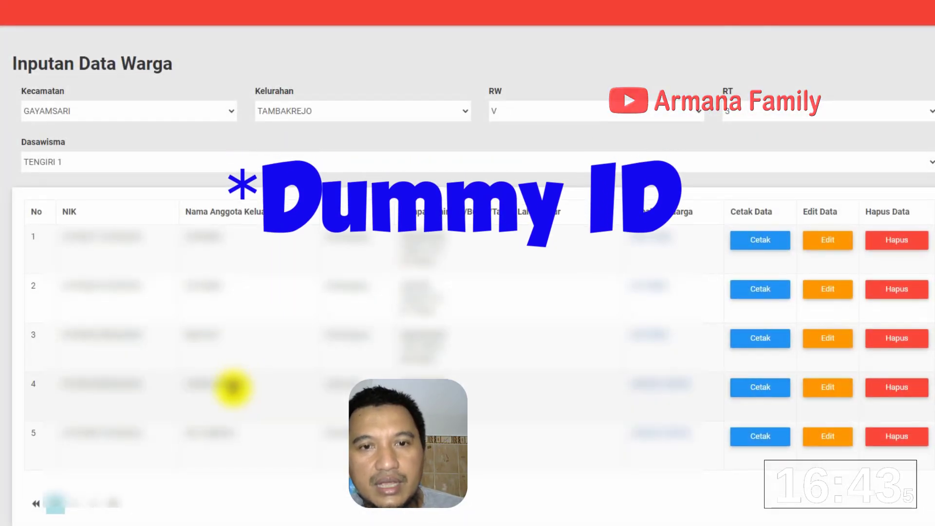
# Open the fourth resident's record, review the Edit Data Warga PKK form, and save it
pyautogui.click(829, 388)
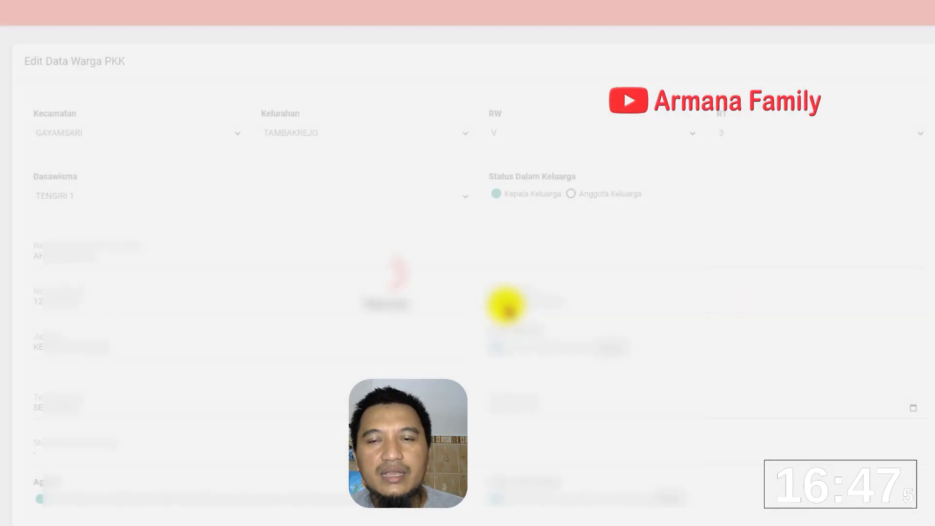
pyautogui.scroll(-5, 506, 304)
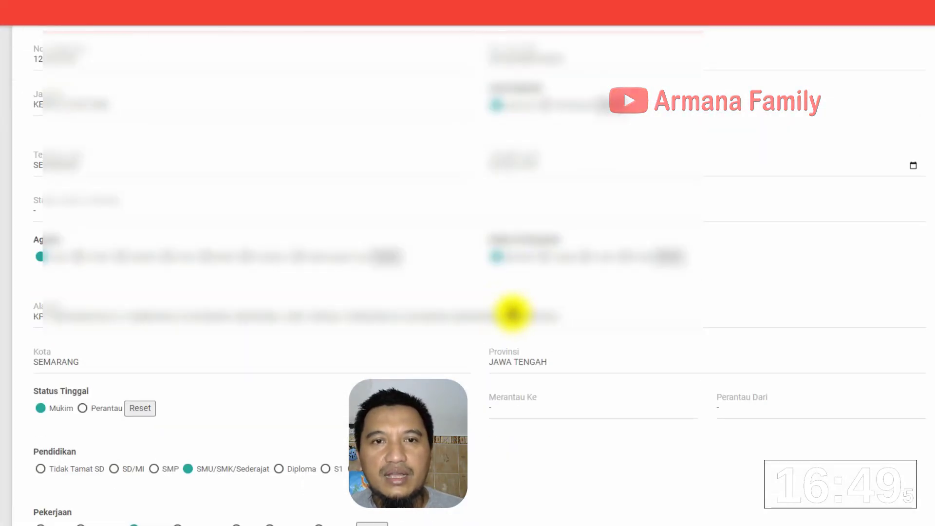
pyautogui.scroll(-3, 247, 373)
pyautogui.scroll(-2, 246, 375)
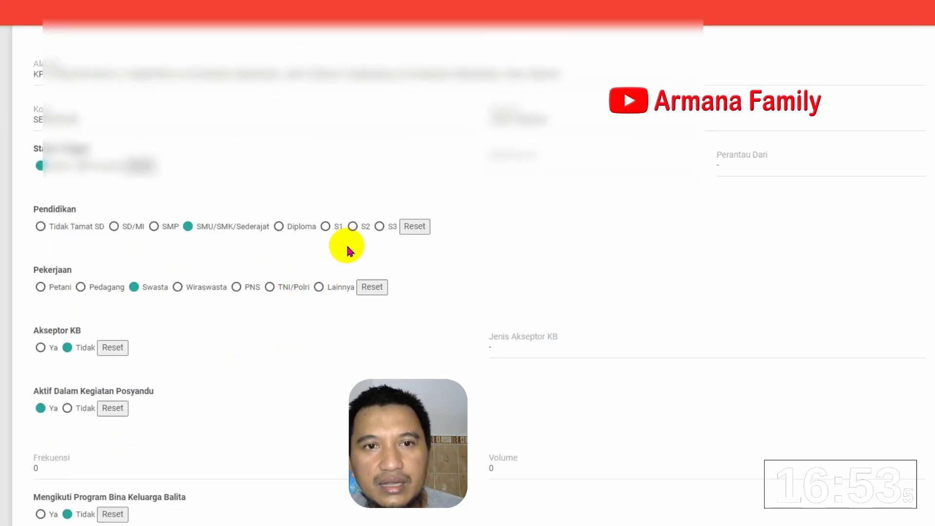
pyautogui.scroll(-7, 347, 247)
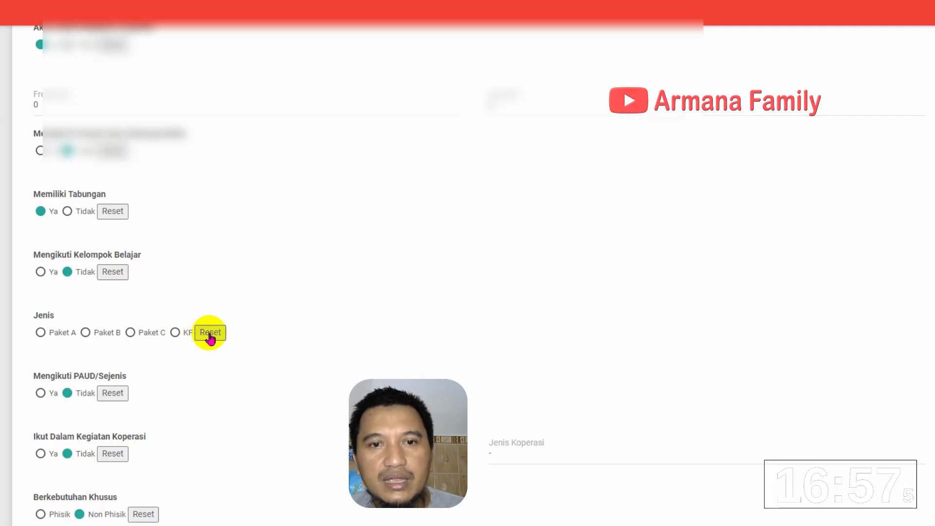
pyautogui.scroll(-1, 185, 340)
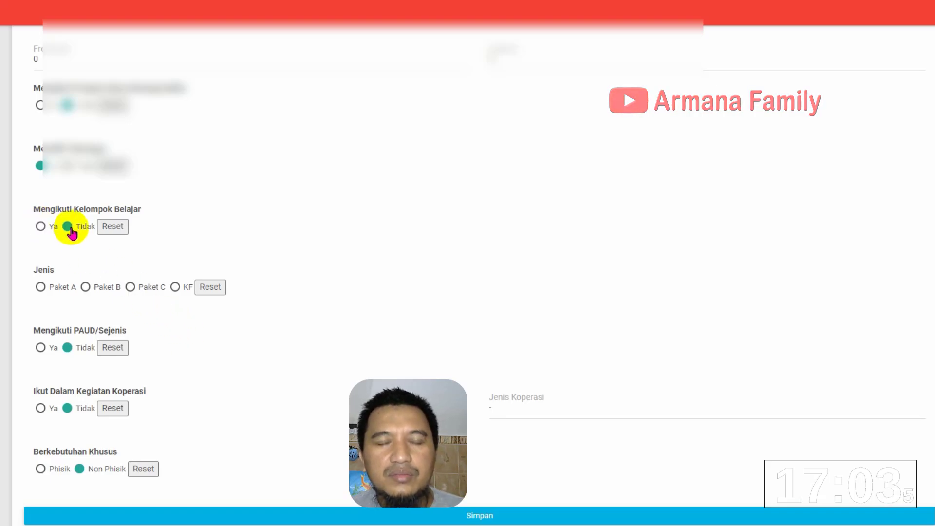
pyautogui.scroll(3, 160, 255)
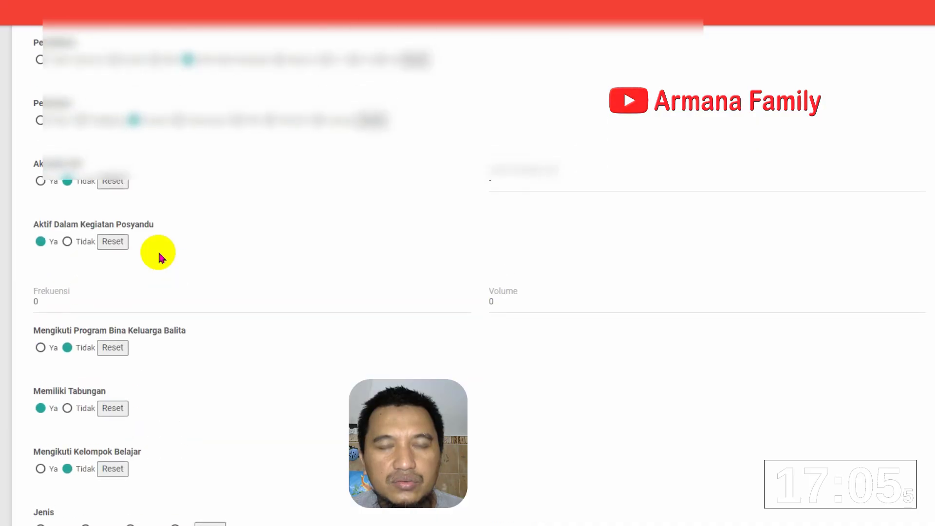
pyautogui.scroll(-3, 162, 257)
pyautogui.scroll(7, 562, 327)
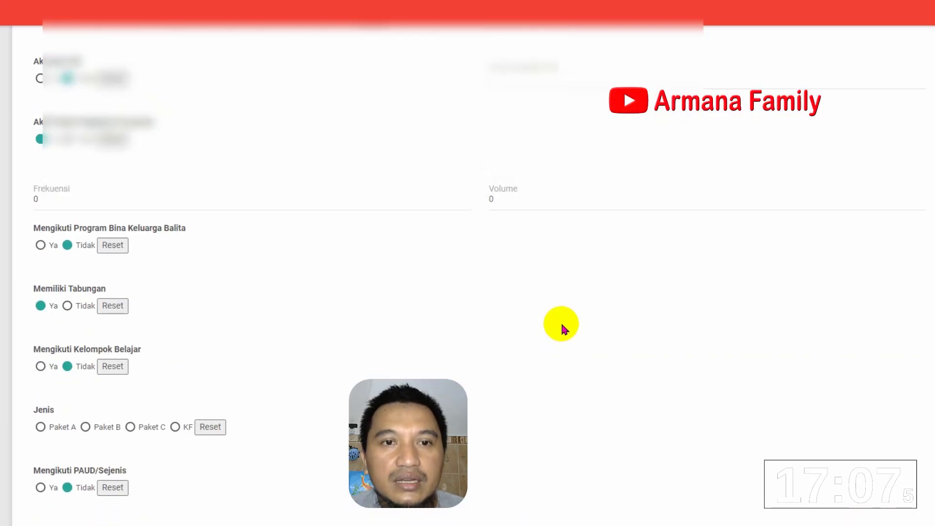
pyautogui.scroll(10, 559, 327)
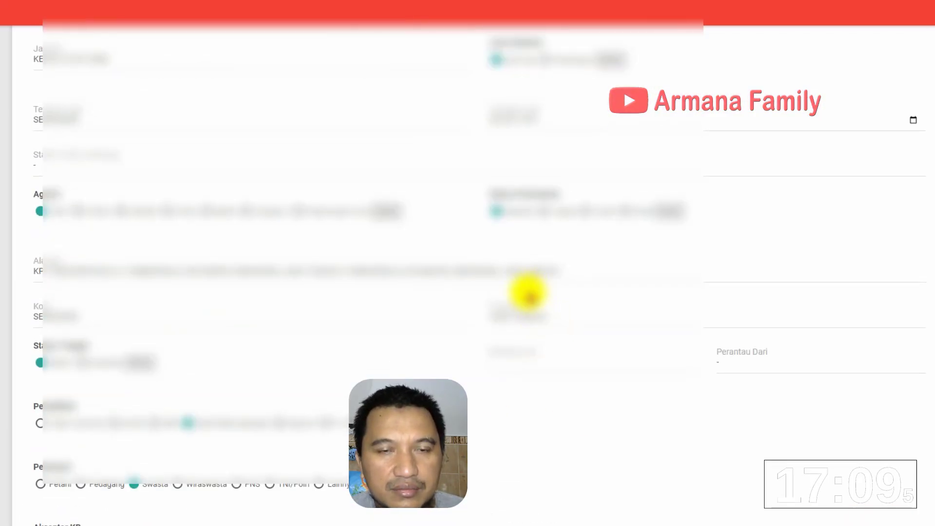
pyautogui.scroll(-15, 487, 256)
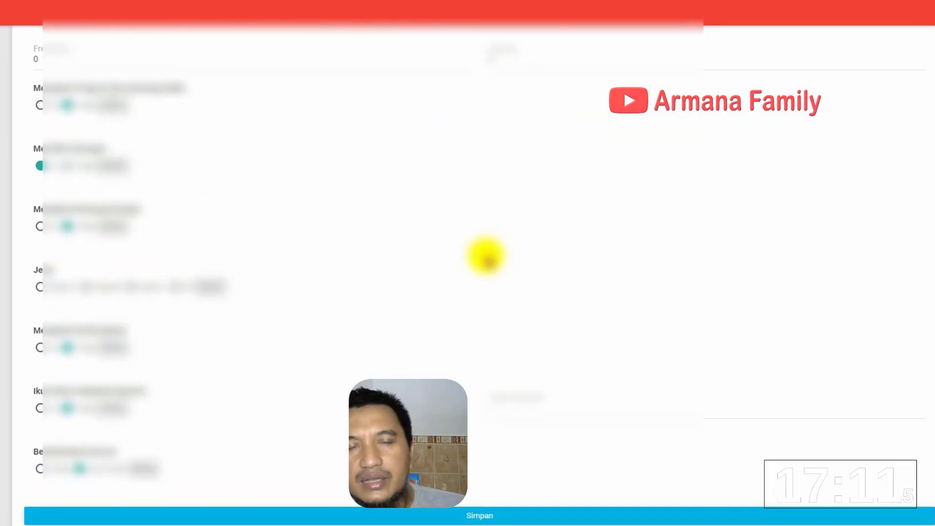
pyautogui.click(461, 517)
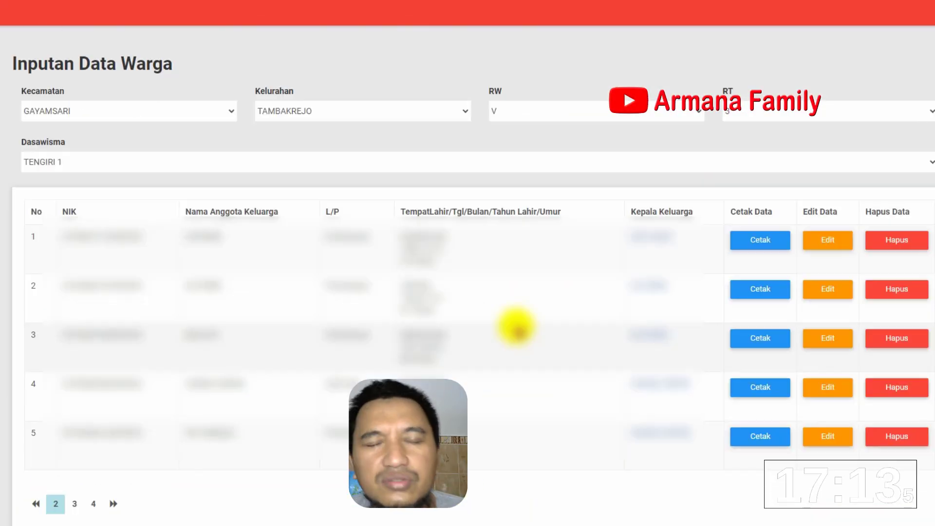
# Open the fifth resident's record, review the edit form down to the bottom, and save it
pyautogui.click(830, 437)
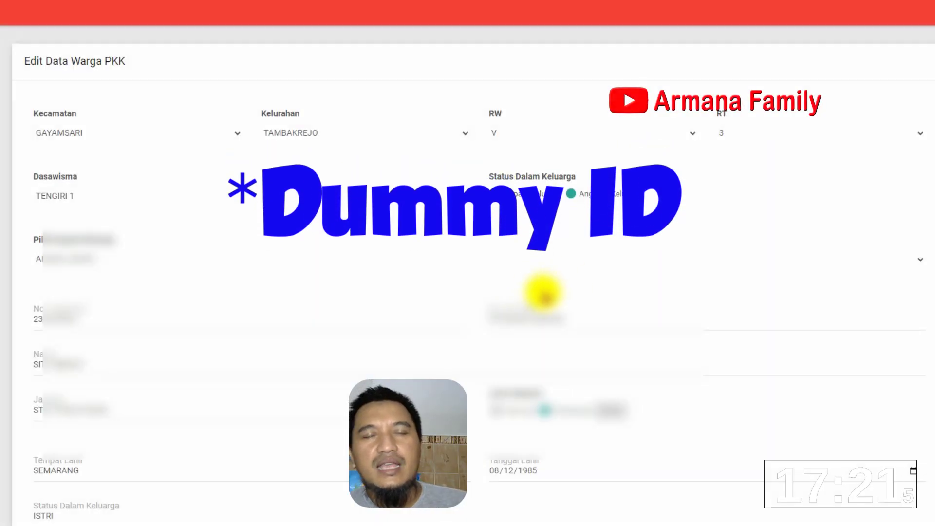
pyautogui.scroll(-3, 543, 292)
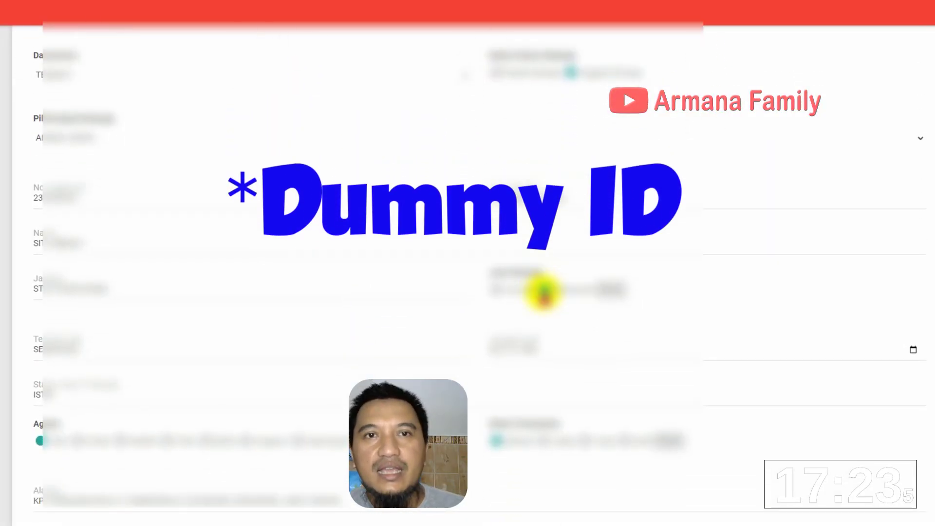
pyautogui.scroll(-8, 534, 302)
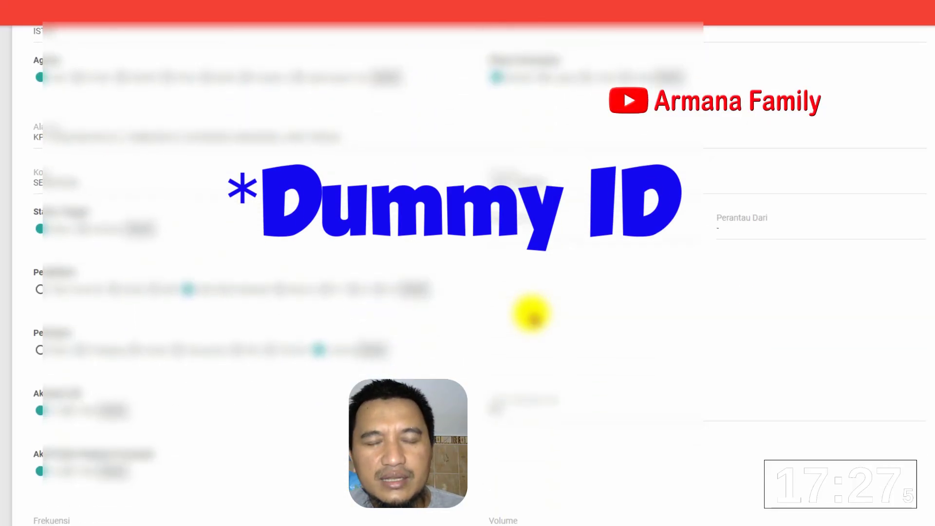
pyautogui.scroll(-10, 532, 316)
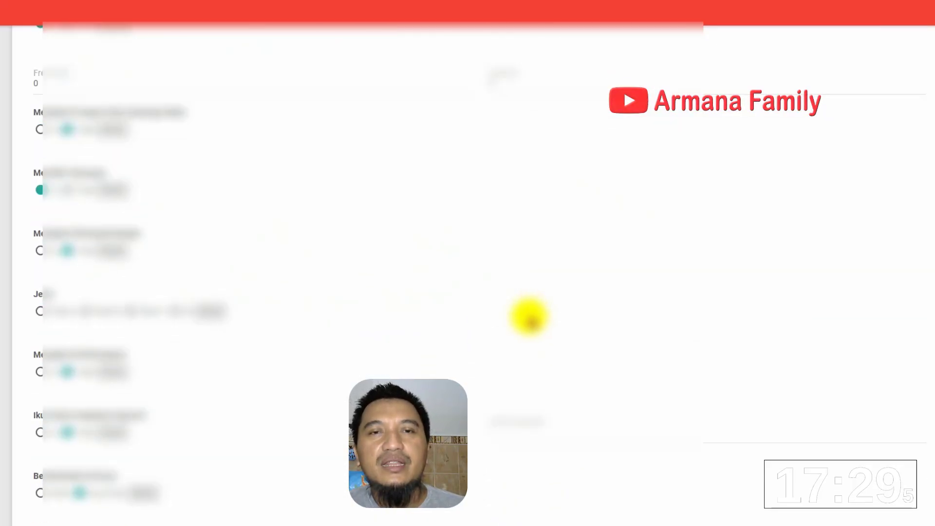
pyautogui.scroll(-1, 529, 318)
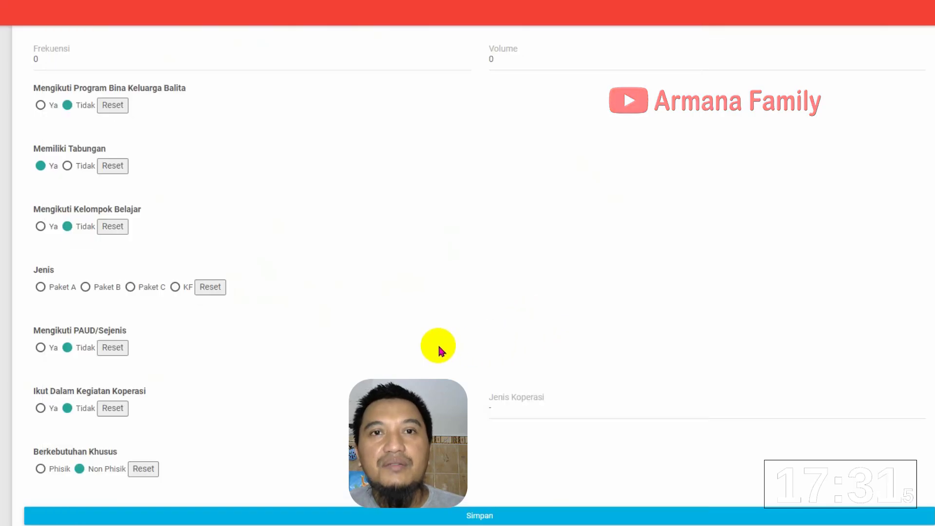
pyautogui.click(449, 515)
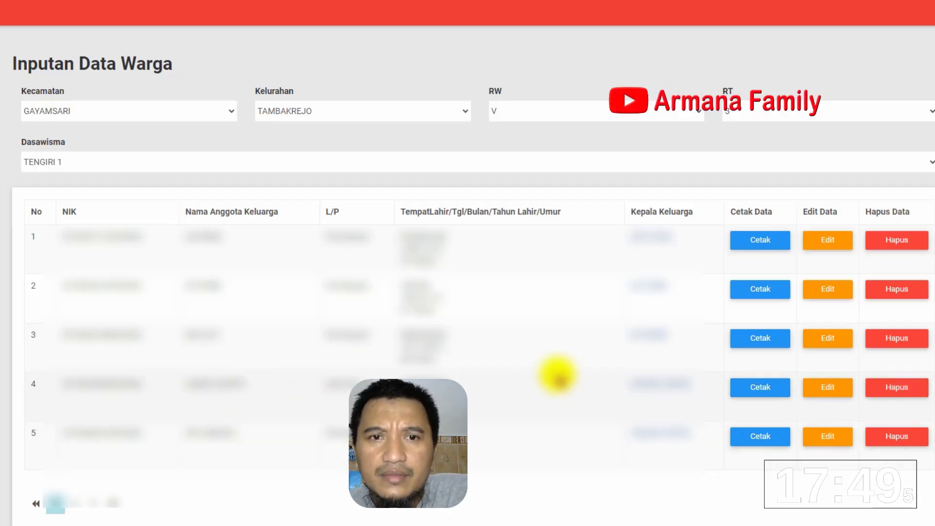
# Delete residents in rows 5 and 4 of the Data Warga list, confirming each deletion with OK
pyautogui.click(900, 438)
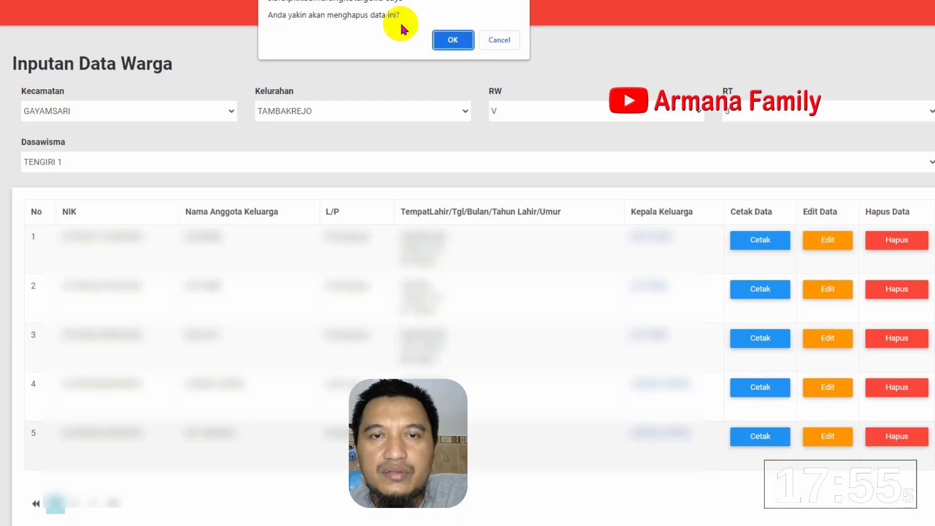
pyautogui.click(446, 37)
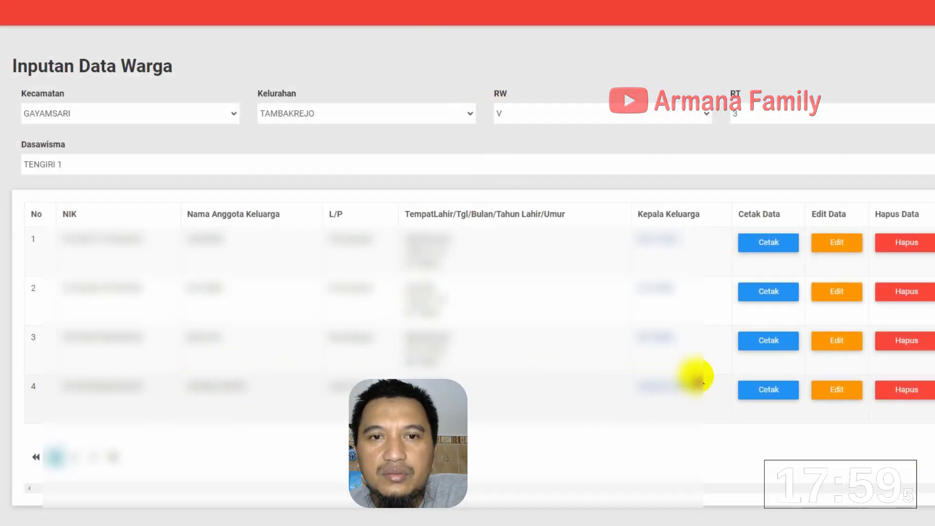
pyautogui.click(903, 392)
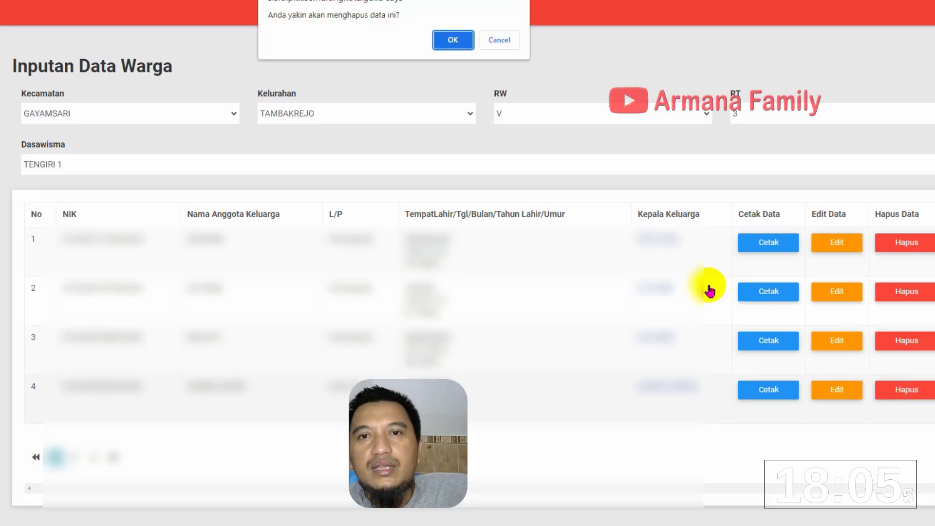
pyautogui.click(452, 43)
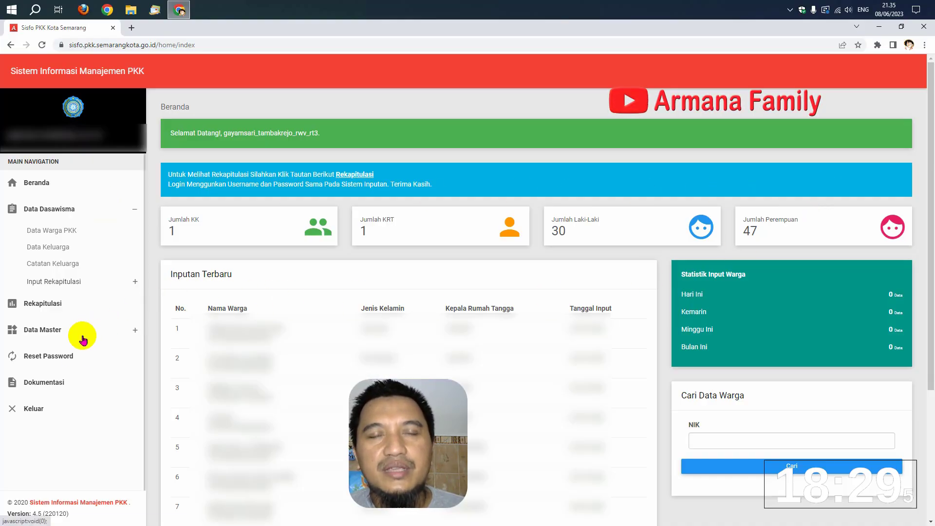
# Expand the master data options in the left sidebar
pyautogui.click(39, 330)
# View the three Dokumentasi tutorial videos, then log out with Keluar
pyautogui.click(54, 327)
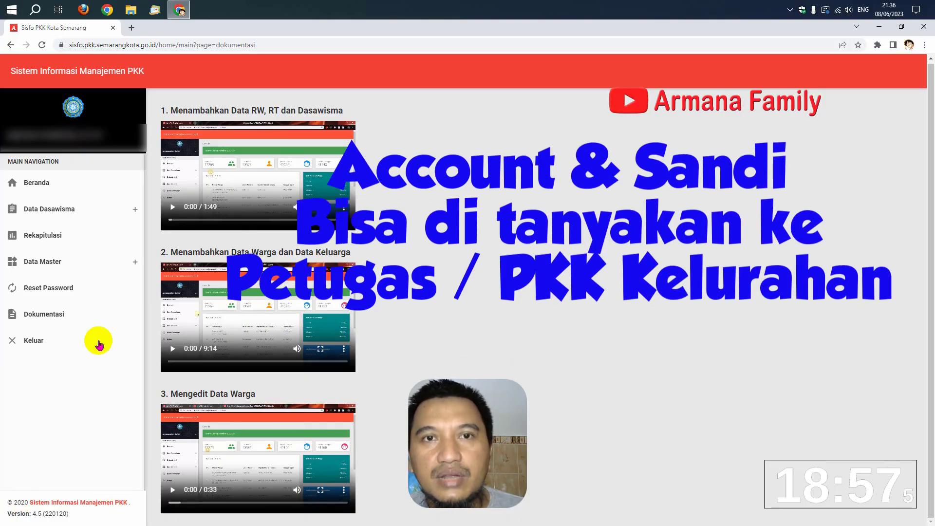
pyautogui.click(29, 342)
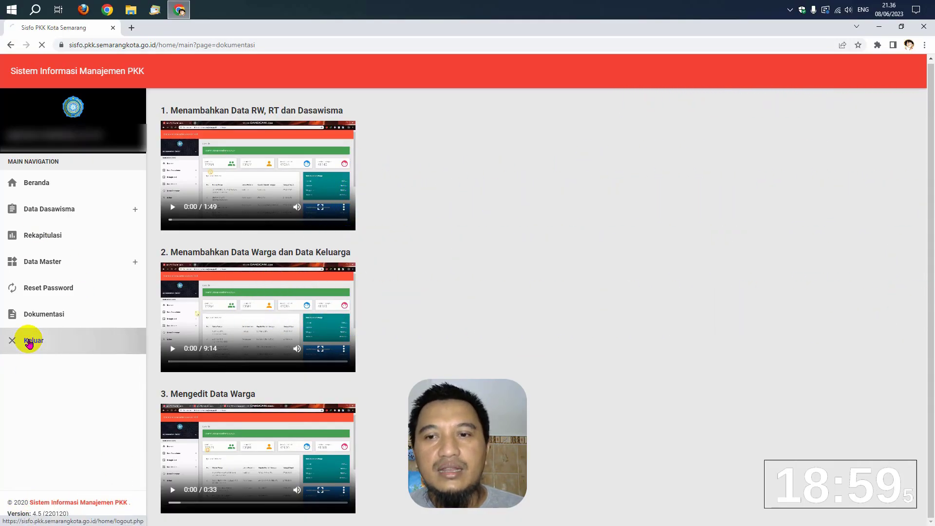